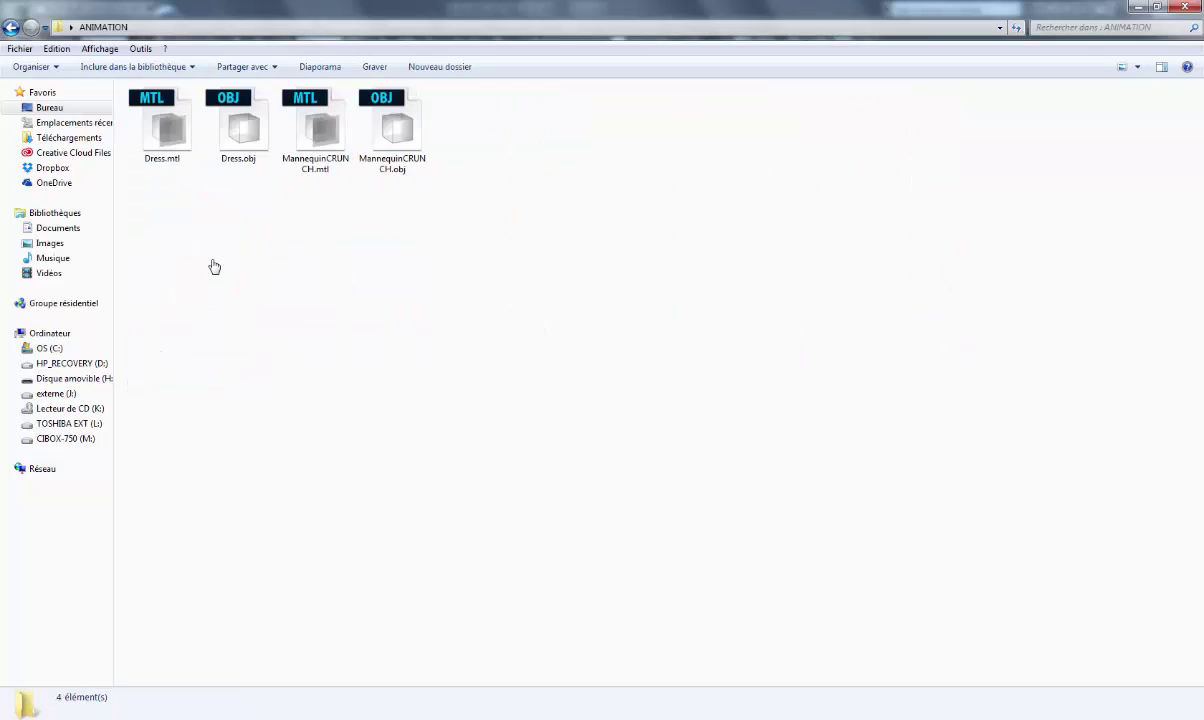
# Import MannequinCRUNCH.obj from the ANIMATION folder into the 3ds Max Perspective viewport
pyautogui.click(1157, 7)
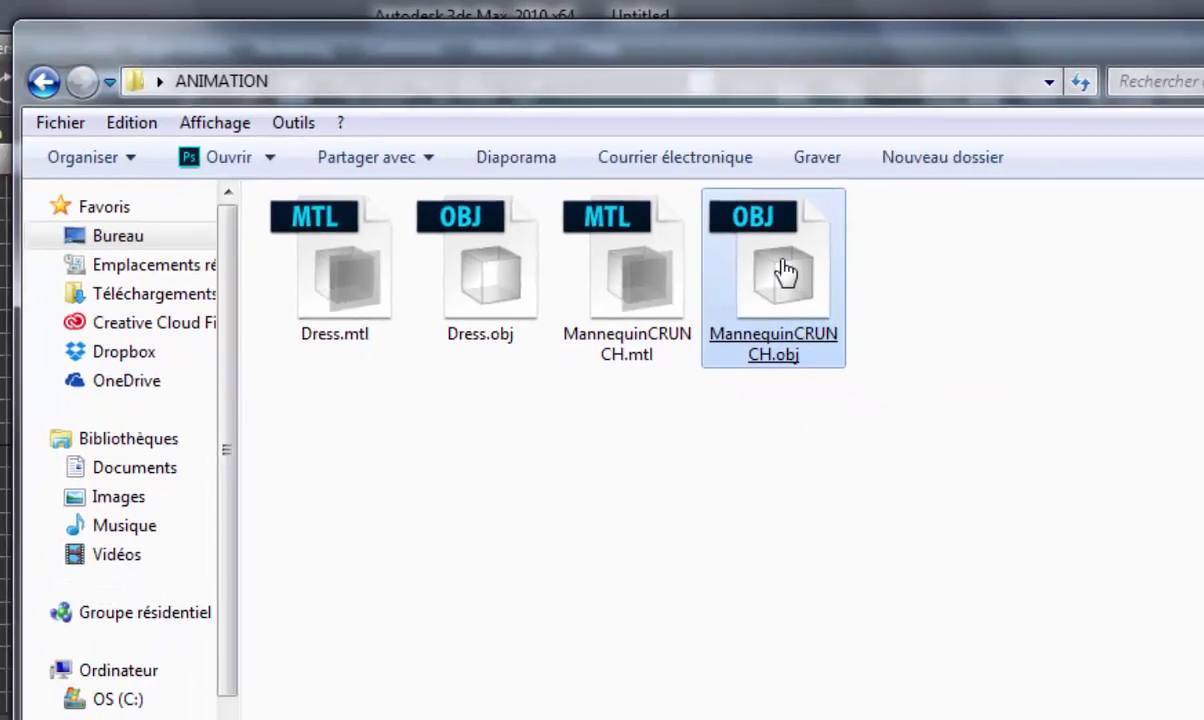
pyautogui.moveTo(857, 347); pyautogui.dragTo(987, 719)
pyautogui.moveTo(715, 480); pyautogui.dragTo(716, 520)
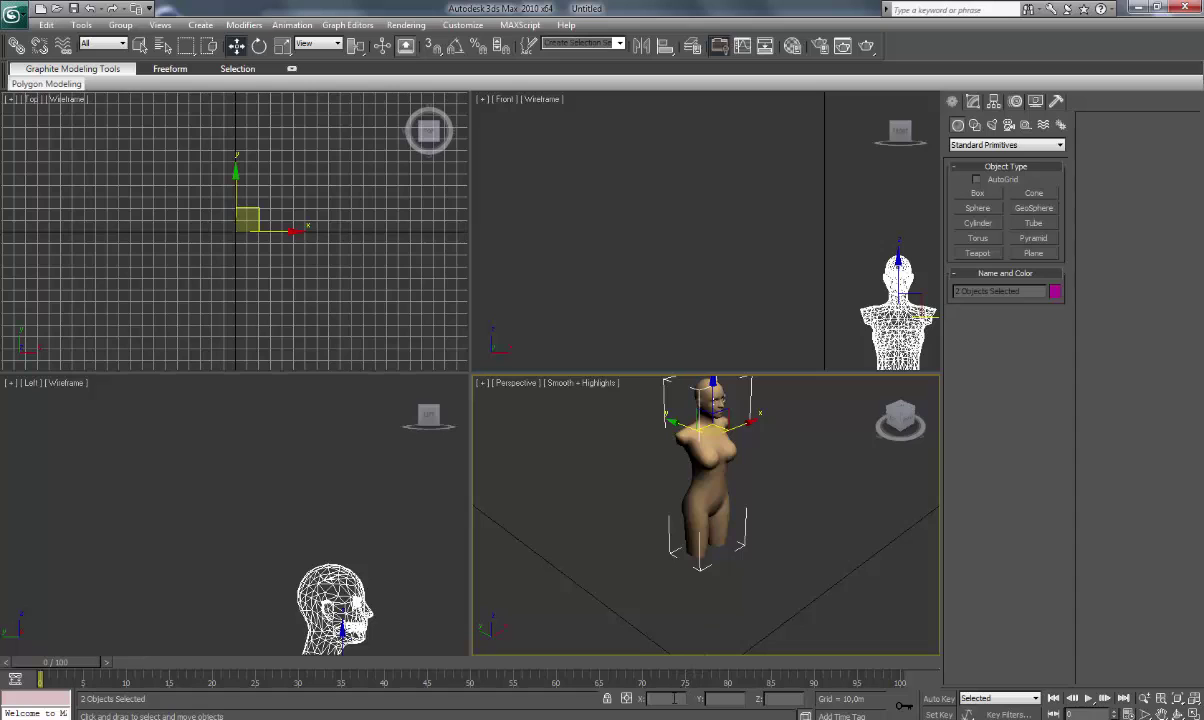
# Move the imported mannequin objects to 0 on X and 0 on Y, and deselect them
pyautogui.click(674, 695)
pyautogui.write('0')
pyautogui.press('Return')
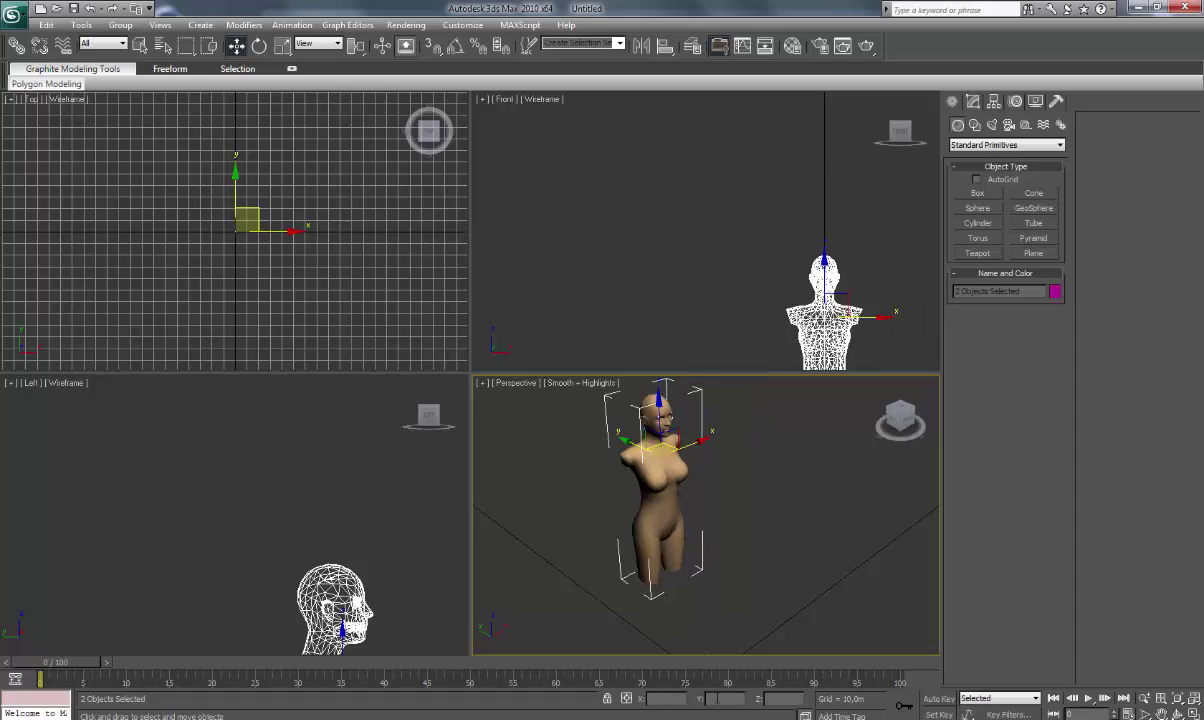
pyautogui.click(717, 698)
pyautogui.write('0')
pyautogui.press('Return')
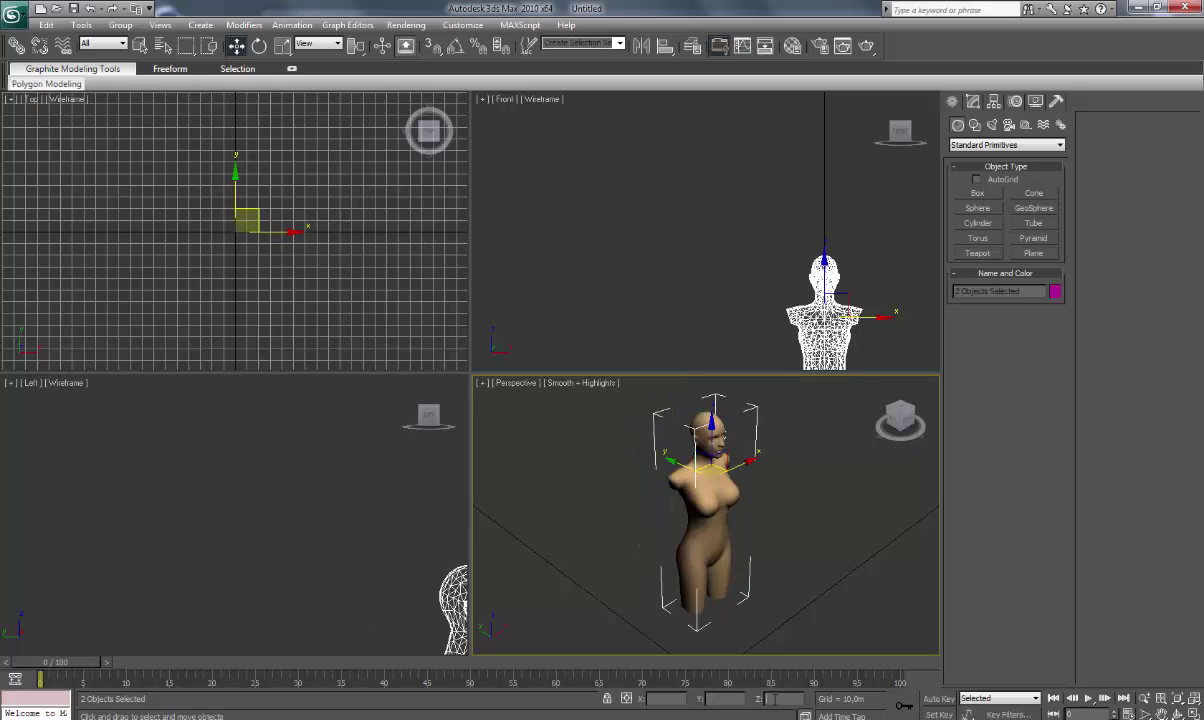
pyautogui.click(834, 521)
pyautogui.scroll(-5, 836, 521)
pyautogui.scroll(2, 836, 521)
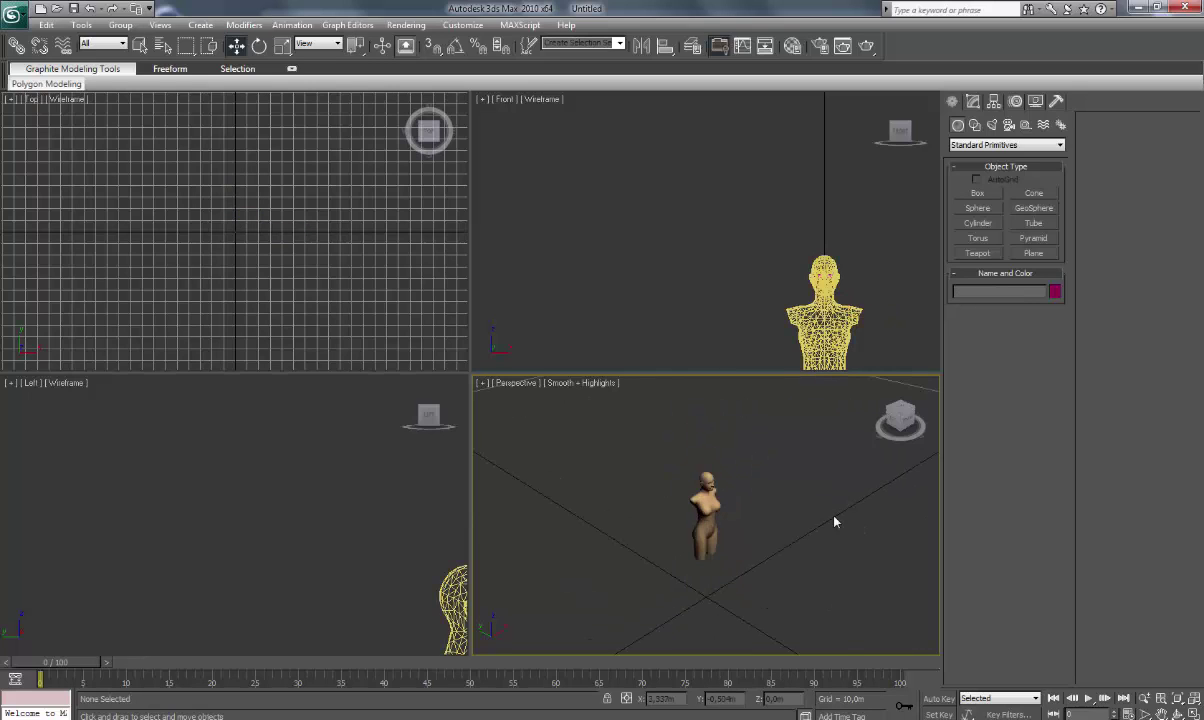
pyautogui.moveTo(836, 521); pyautogui.dragTo(821, 466, button='middle')
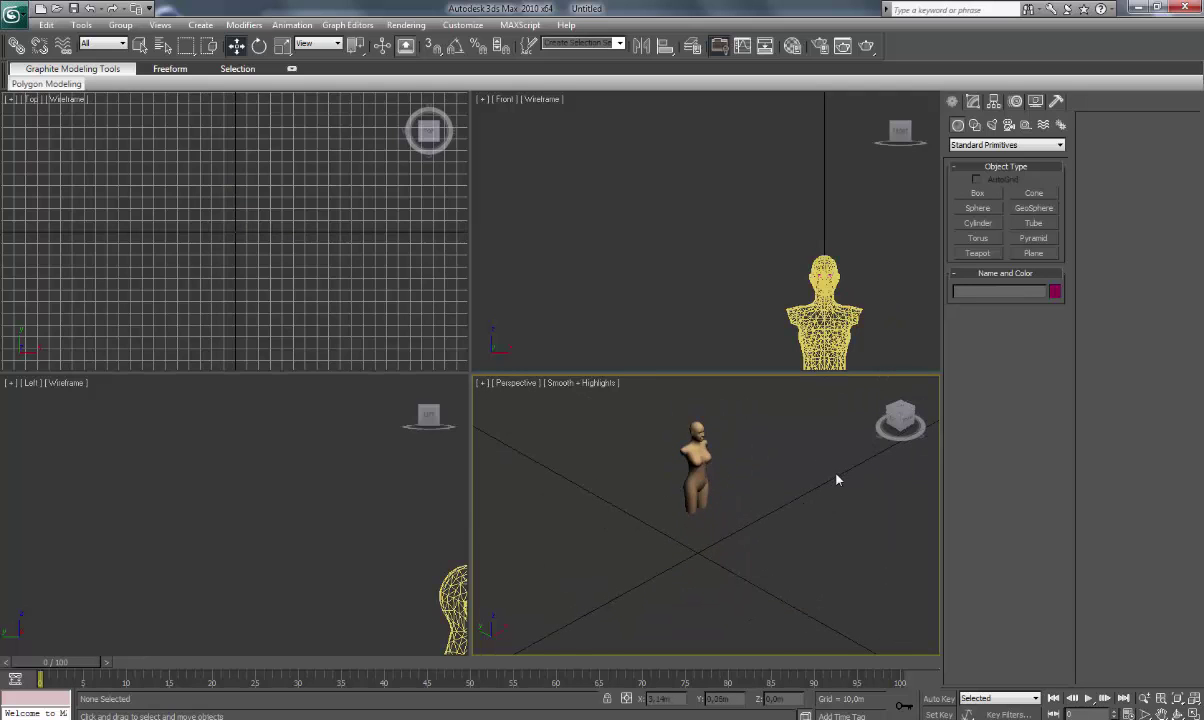
# Import Dress.obj from the ANIMATION folder into the scene containing the mannequin
pyautogui.moveTo(93, 719)
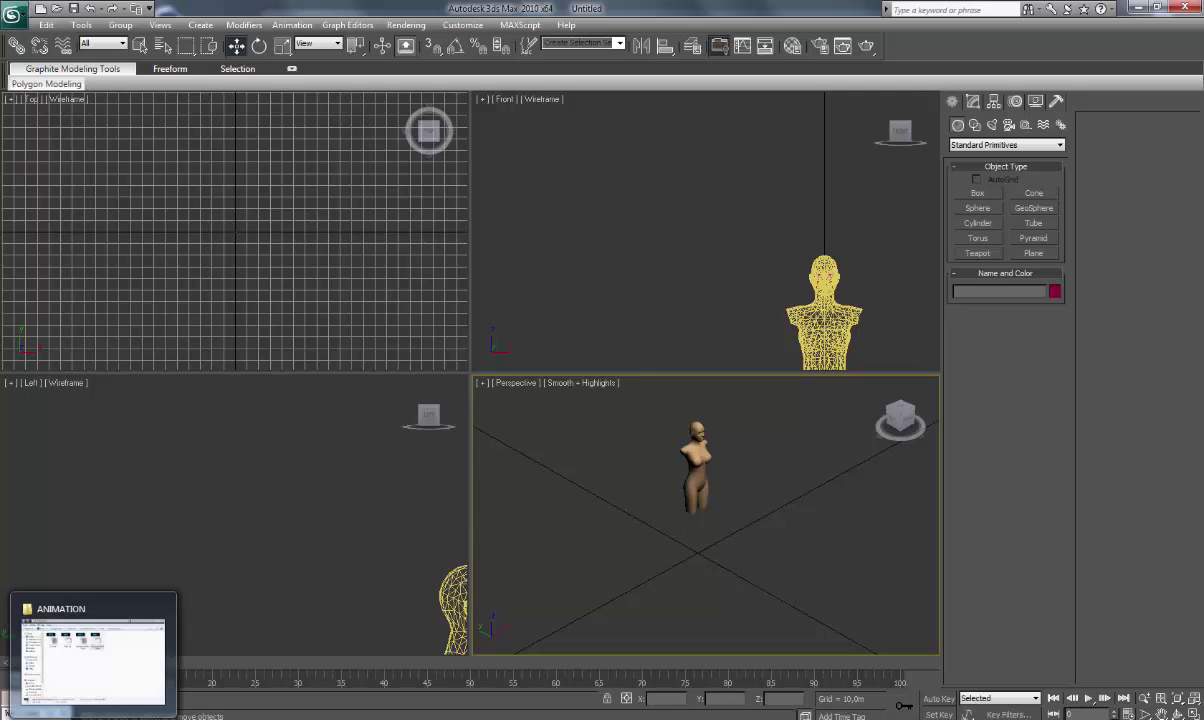
pyautogui.click(93, 660)
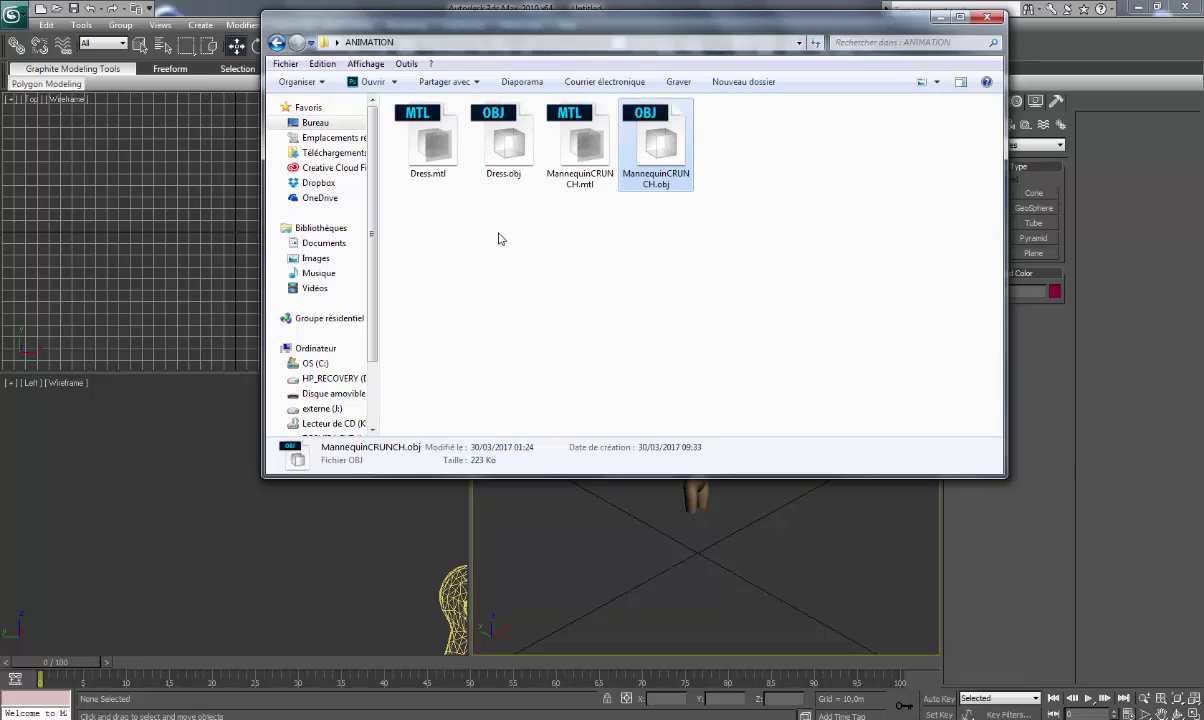
pyautogui.moveTo(505, 176); pyautogui.dragTo(713, 555)
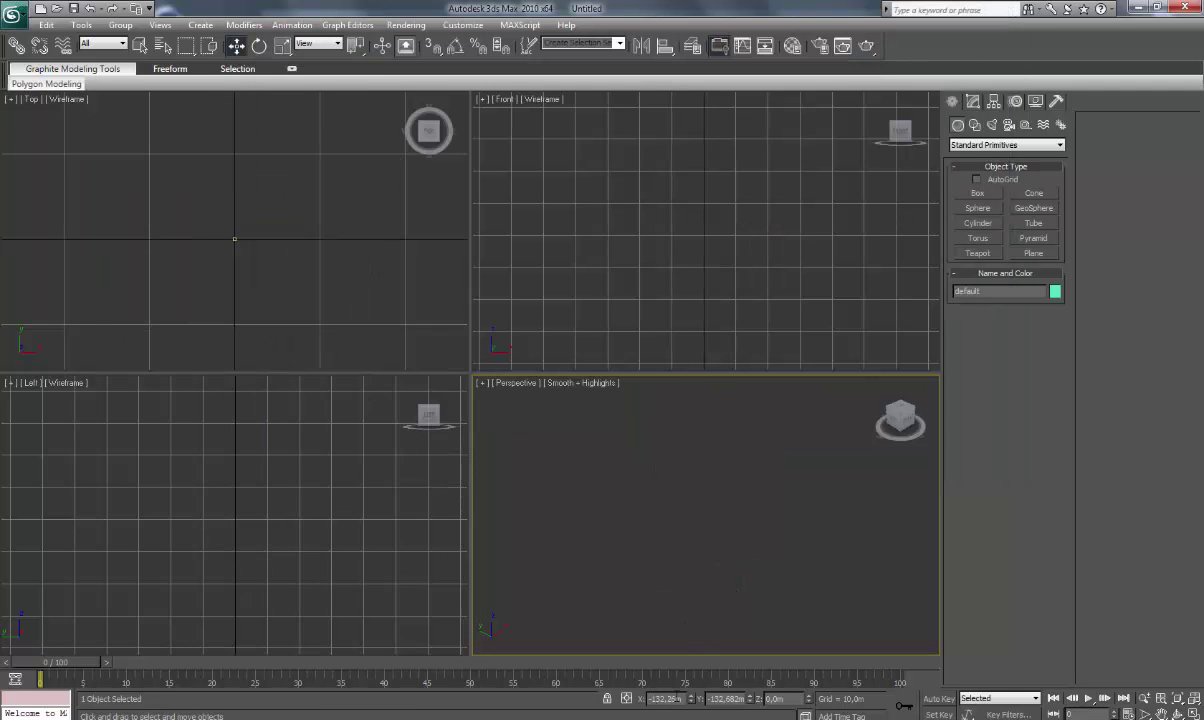
# Move the imported dress to 0 on both the X and Y axes
pyautogui.doubleClick(668, 698)
pyautogui.press('BackSpace')
pyautogui.press('Return')
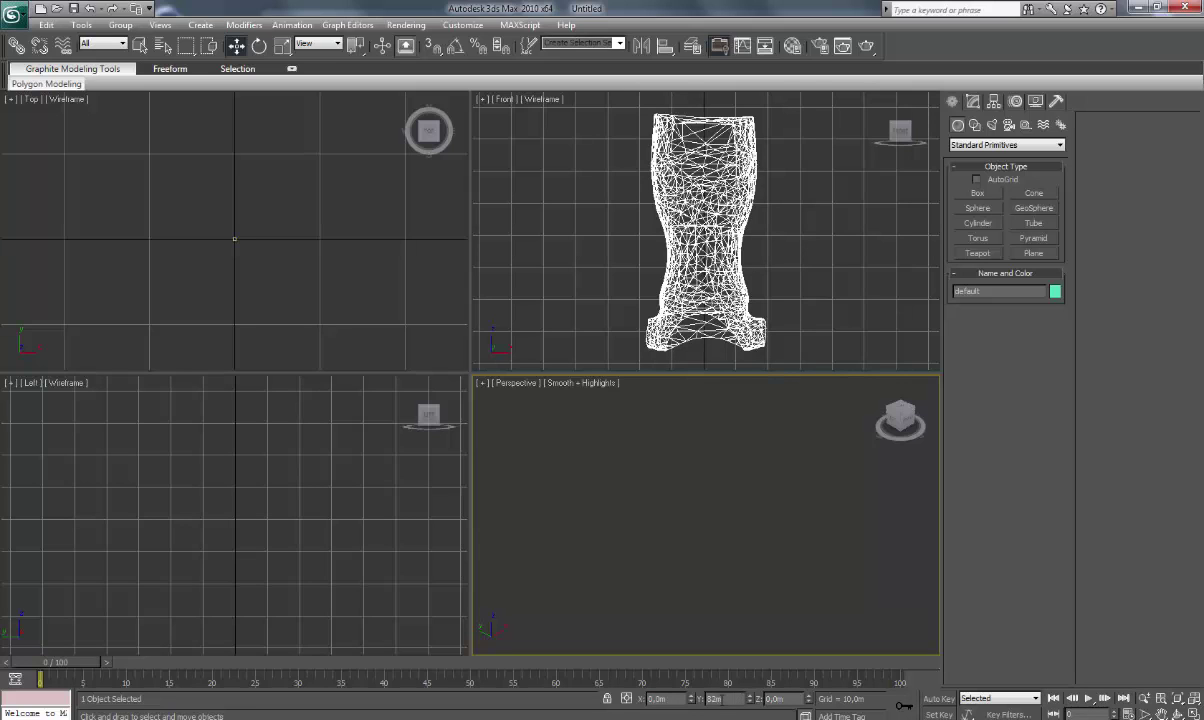
pyautogui.doubleClick(722, 698)
pyautogui.press('BackSpace')
pyautogui.press('Return')
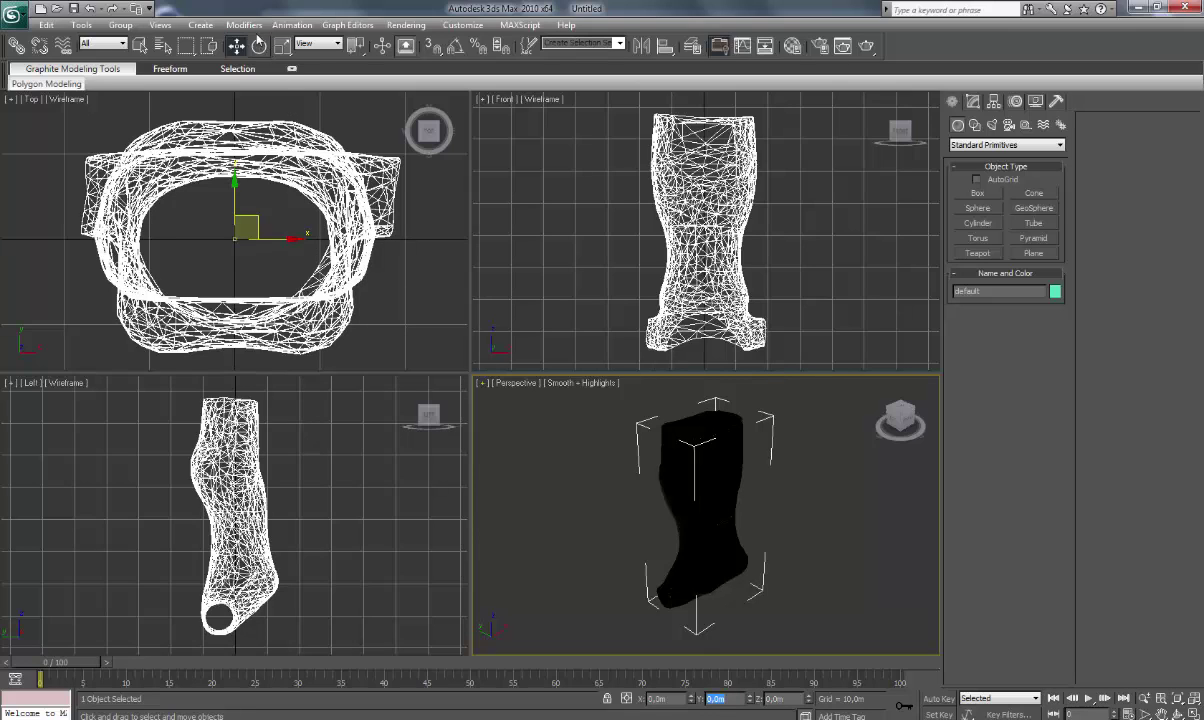
# Apply a Mirror modifier to the dress with Z as the mirror axis
pyautogui.click(246, 25)
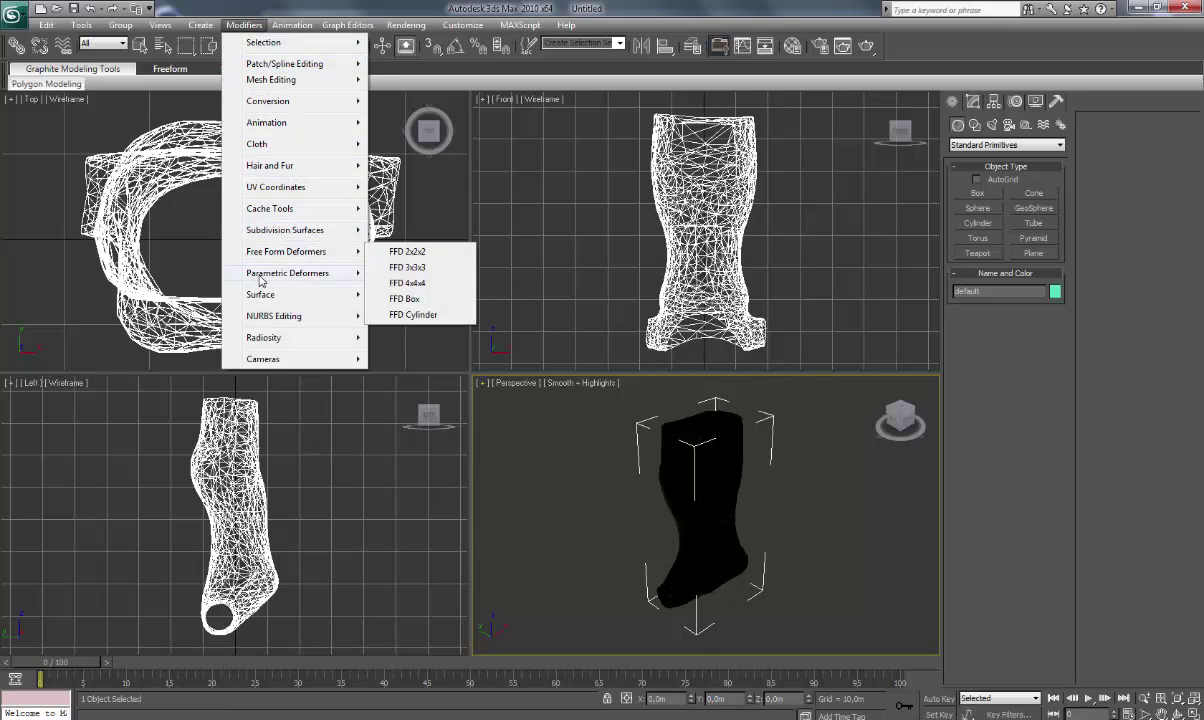
pyautogui.moveTo(262, 279)
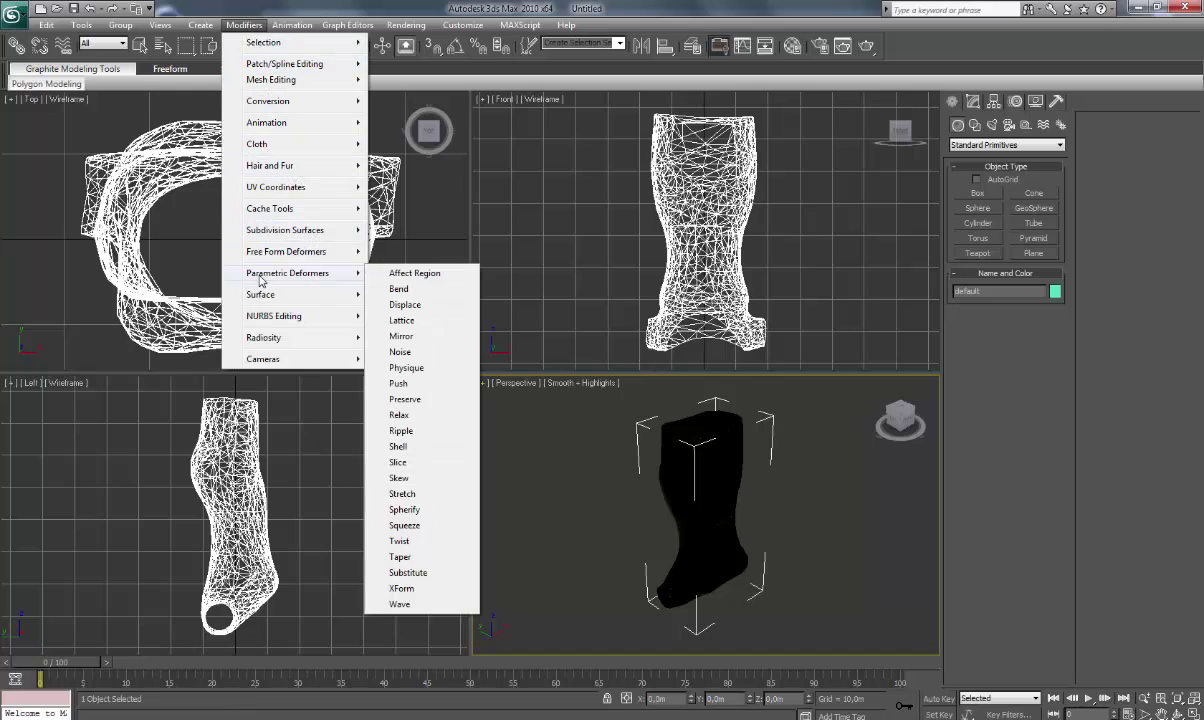
pyautogui.click(404, 339)
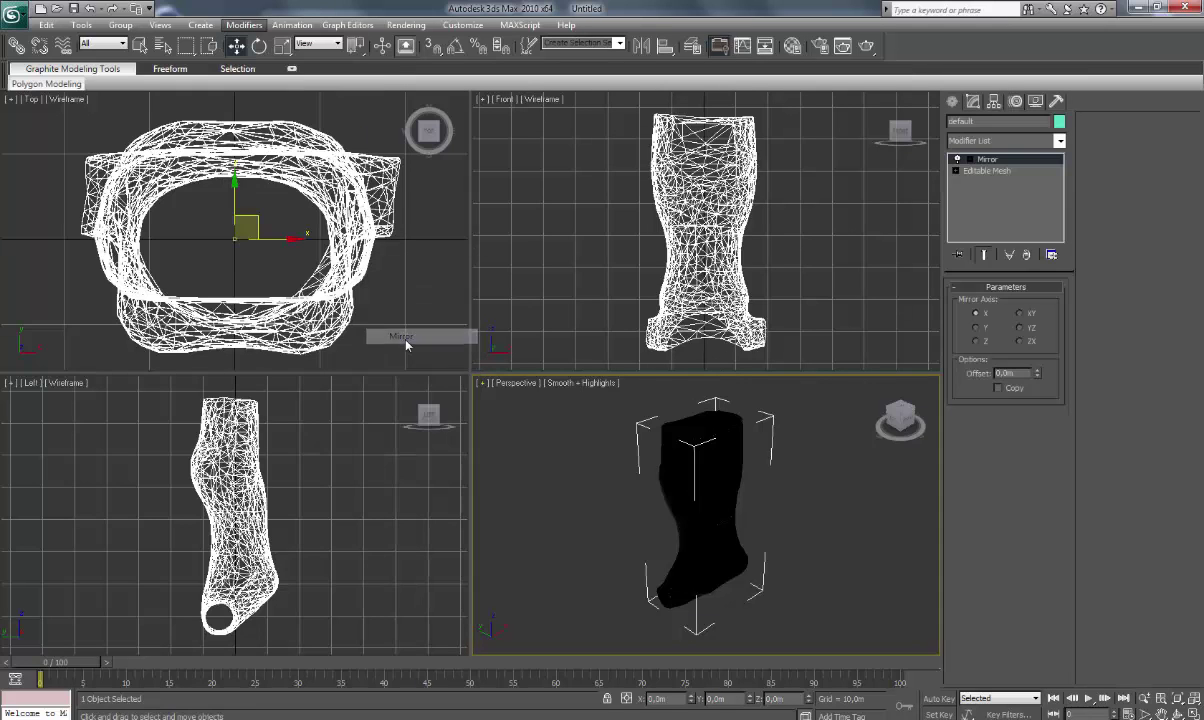
pyautogui.click(976, 341)
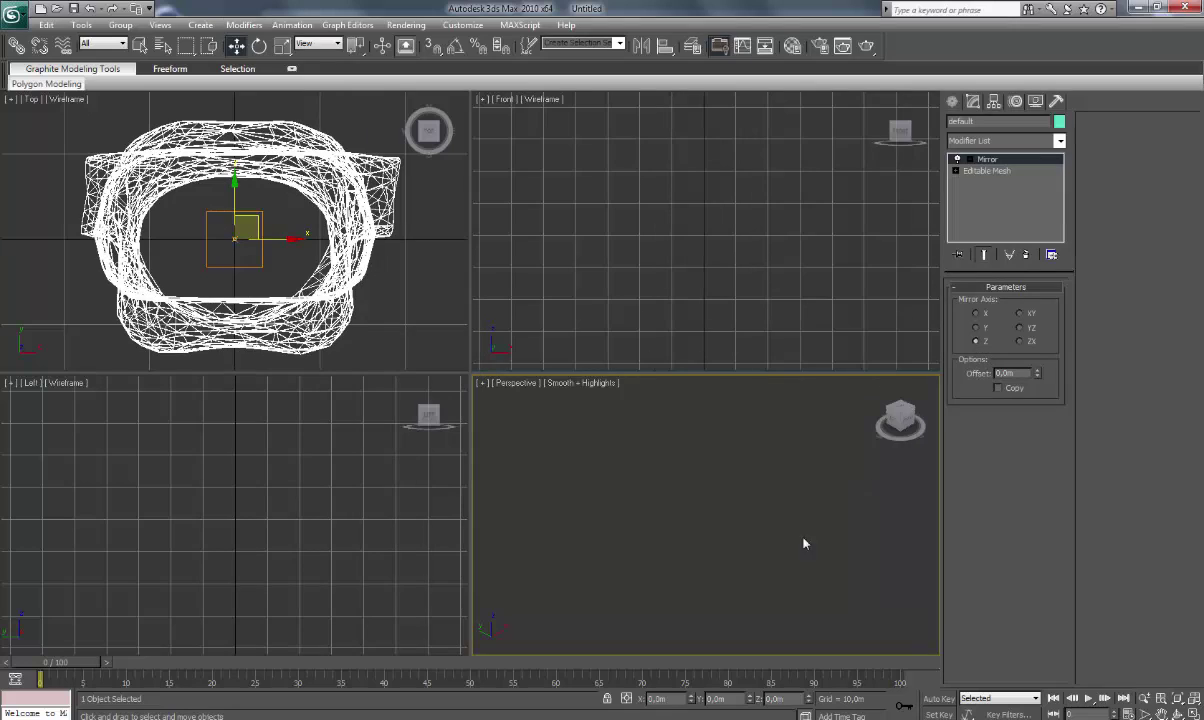
# Scale the dress uniformly to 1 percent so it matches the mannequin, and clear the selection
pyautogui.click(285, 47)
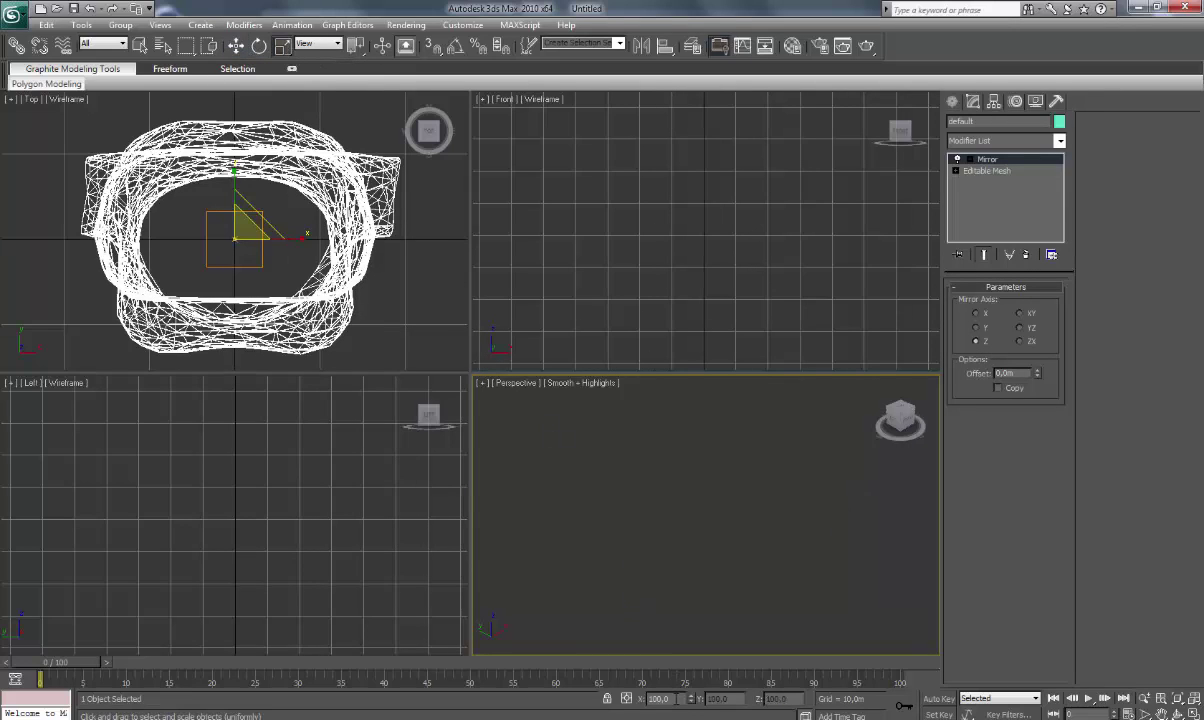
pyautogui.doubleClick(660, 698)
pyautogui.write('1')
pyautogui.press('Return')
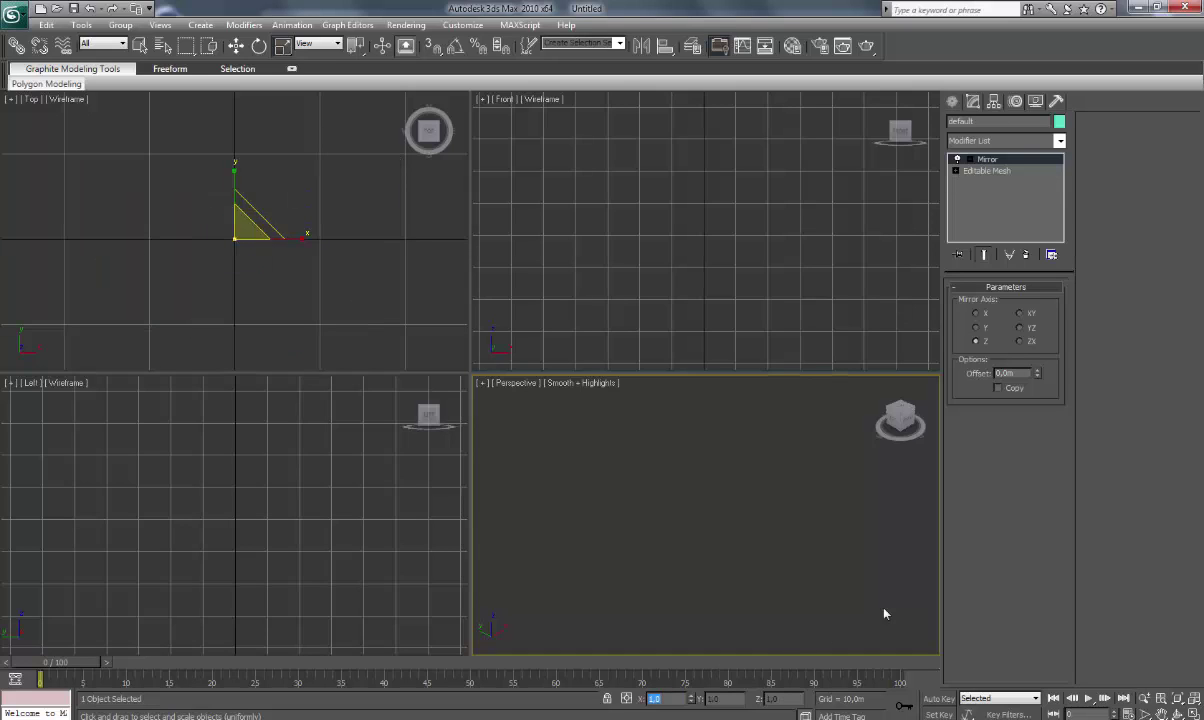
pyautogui.press('Delete')
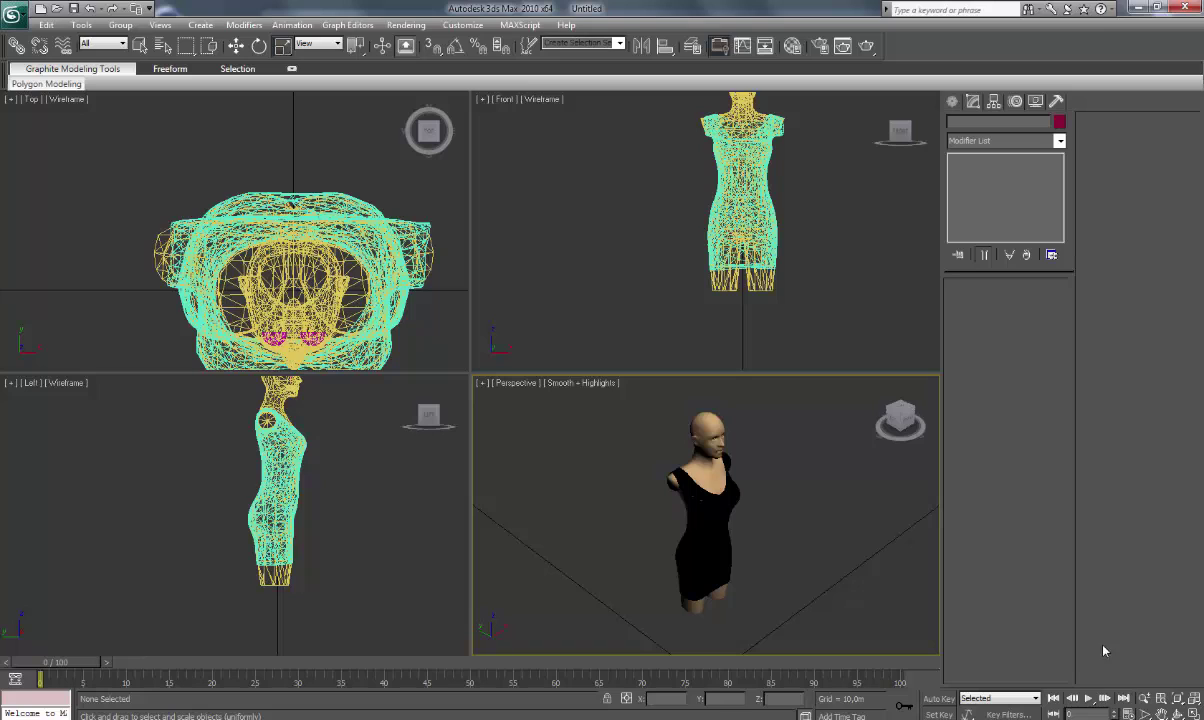
# Maximize the Perspective viewport, view the dressed mannequin from the front and make a test render
pyautogui.click(1192, 713)
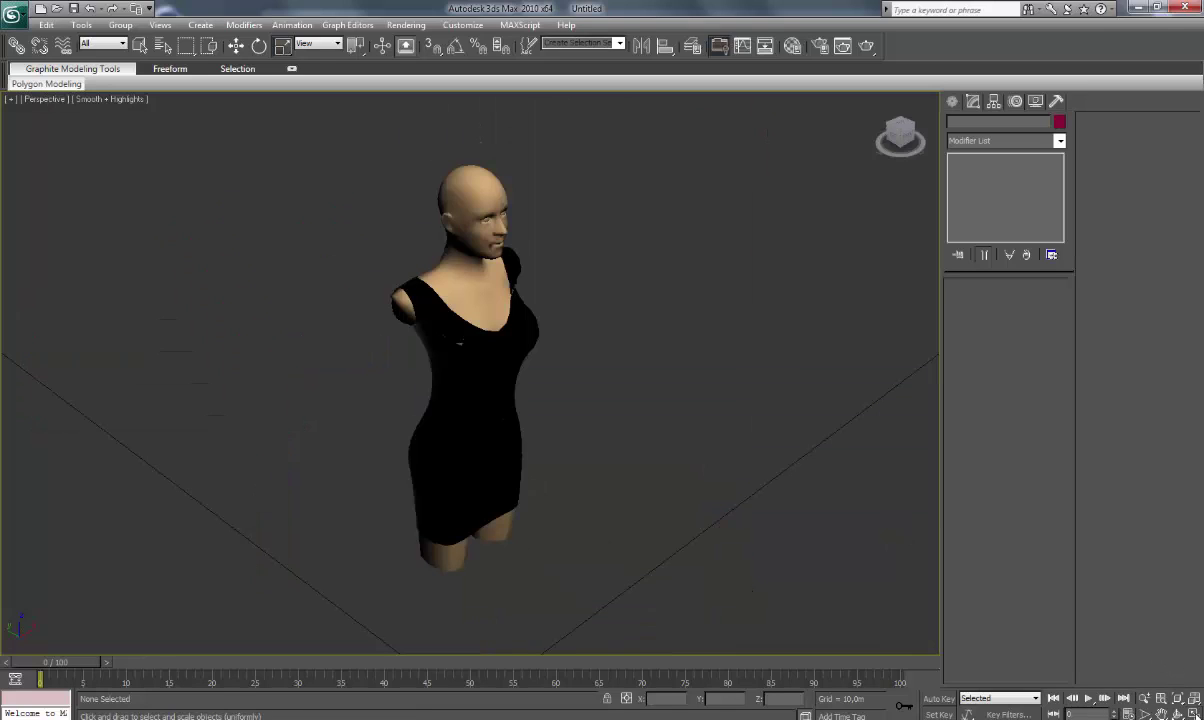
pyautogui.click(909, 142)
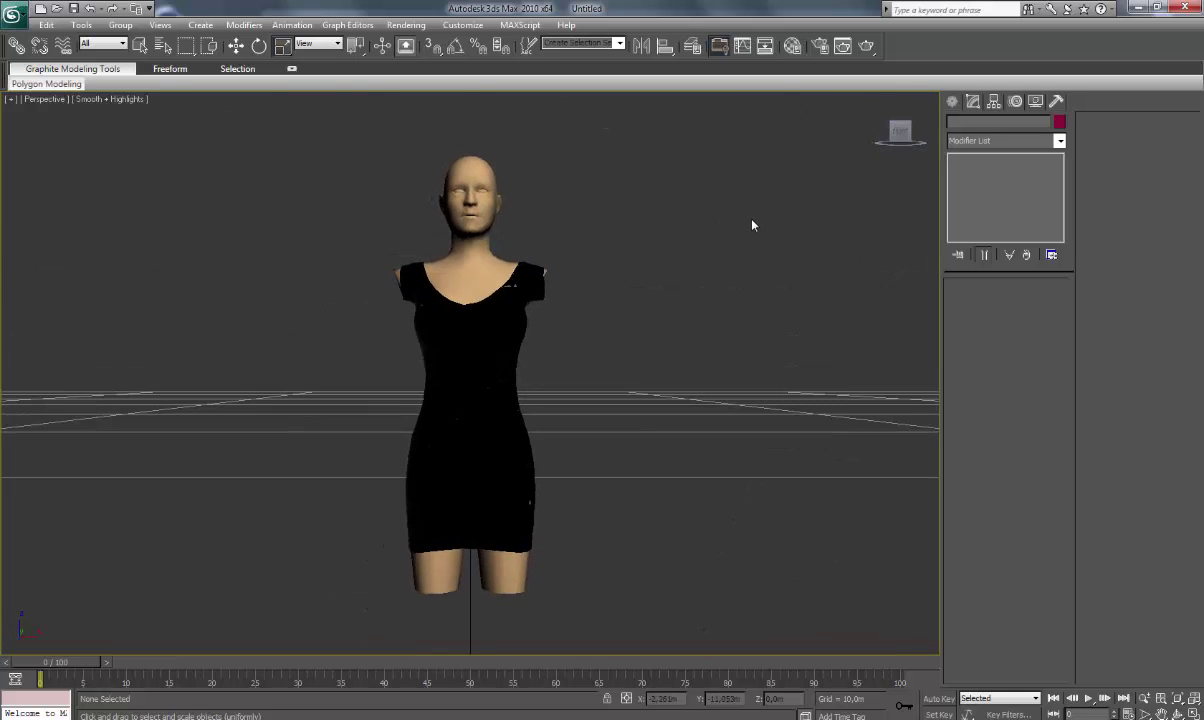
pyautogui.click(866, 46)
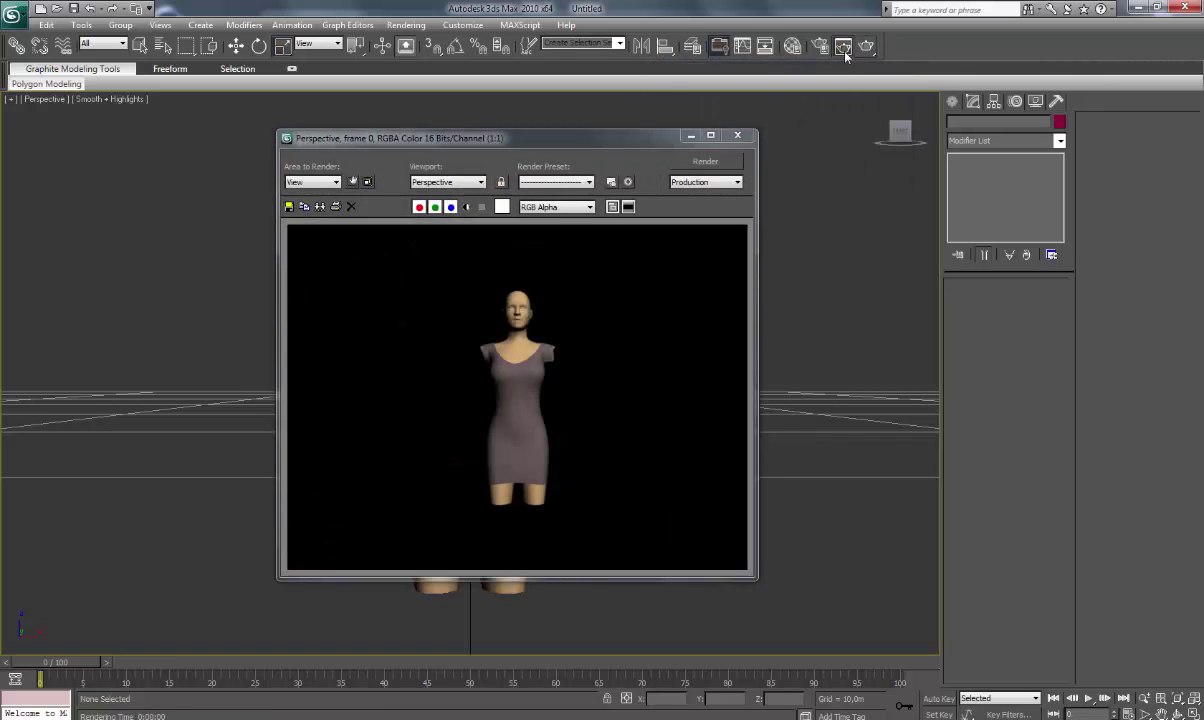
pyautogui.click(739, 137)
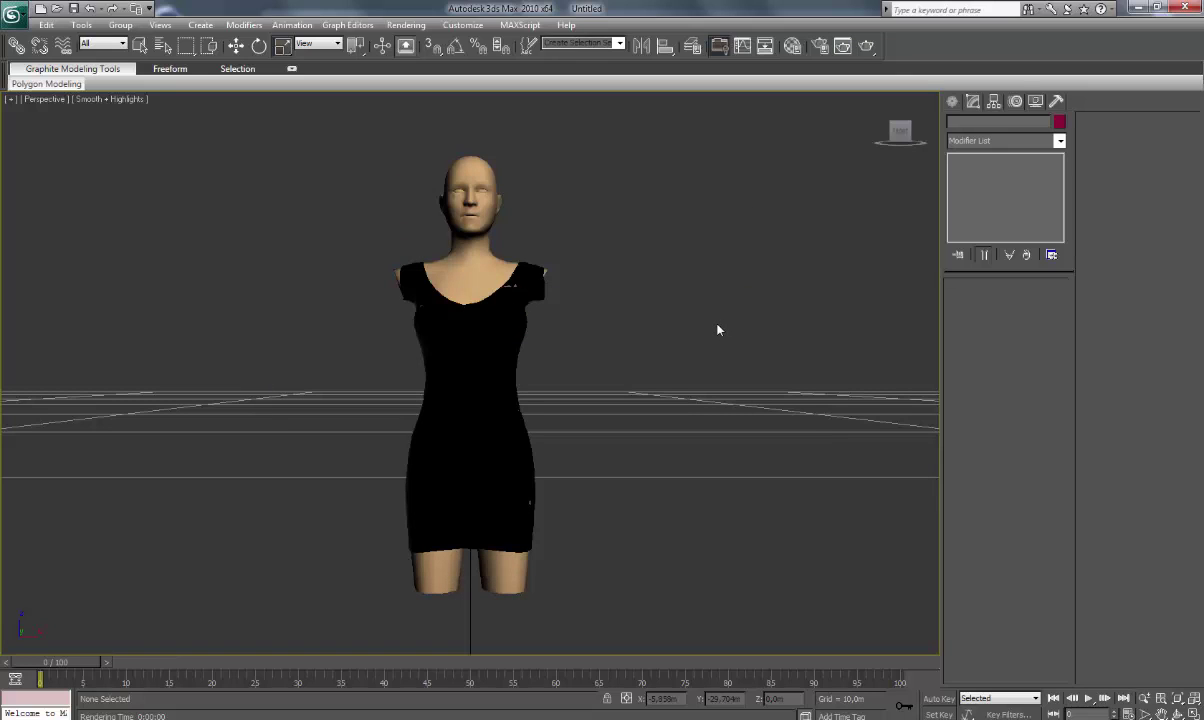
# Convert the dress to an Editable Poly
pyautogui.moveTo(717, 328); pyautogui.dragTo(760, 313, button='middle')
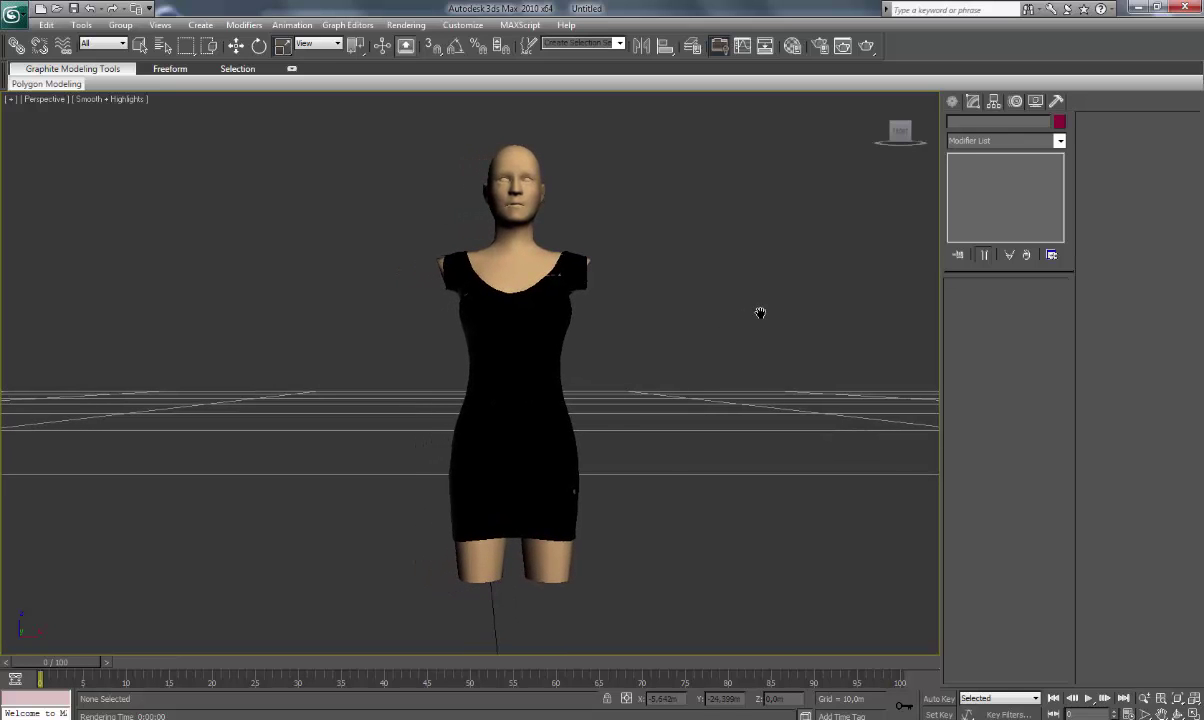
pyautogui.click(518, 490)
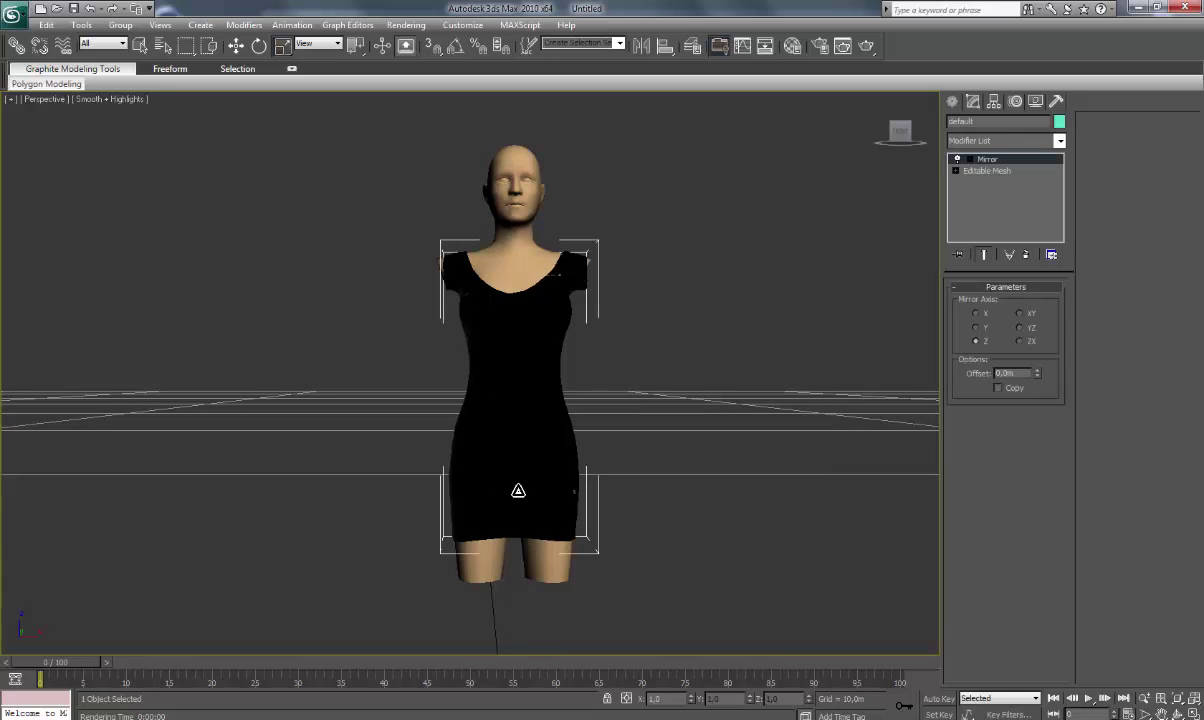
pyautogui.rightClick(518, 490)
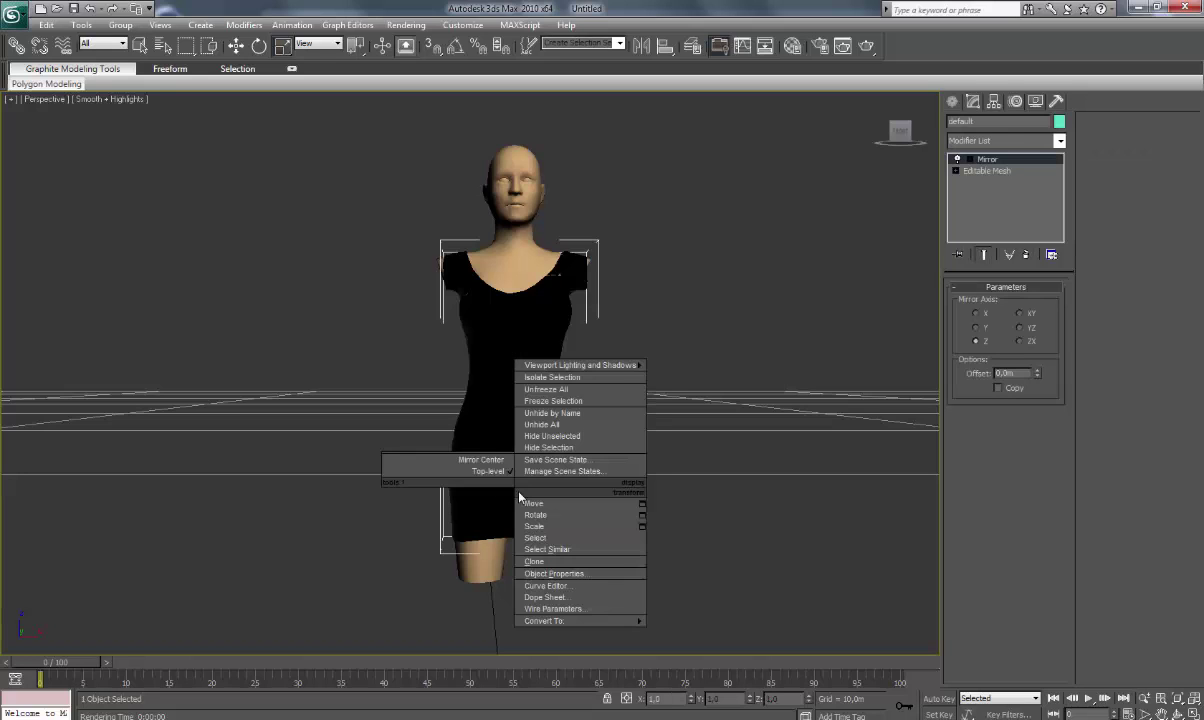
pyautogui.click(580, 628)
pyautogui.click(686, 632)
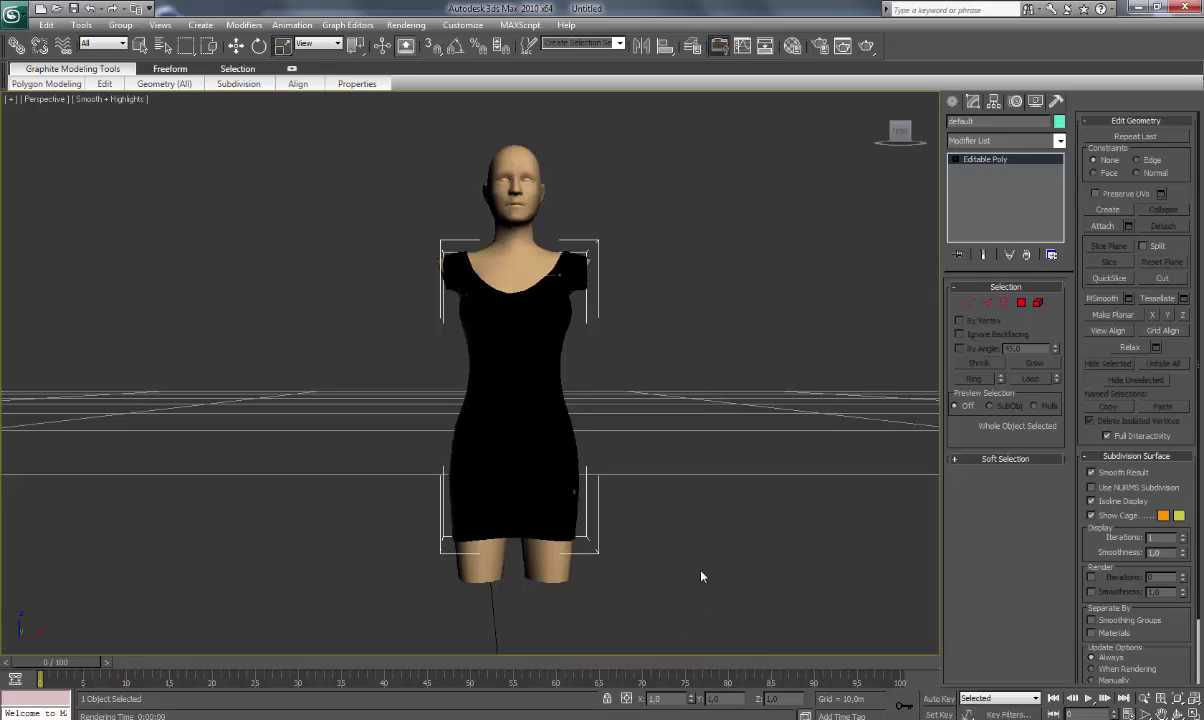
# Choose a Bitmap as the Diffuse Color map of the dress material in the Material Editor
pyautogui.click(792, 46)
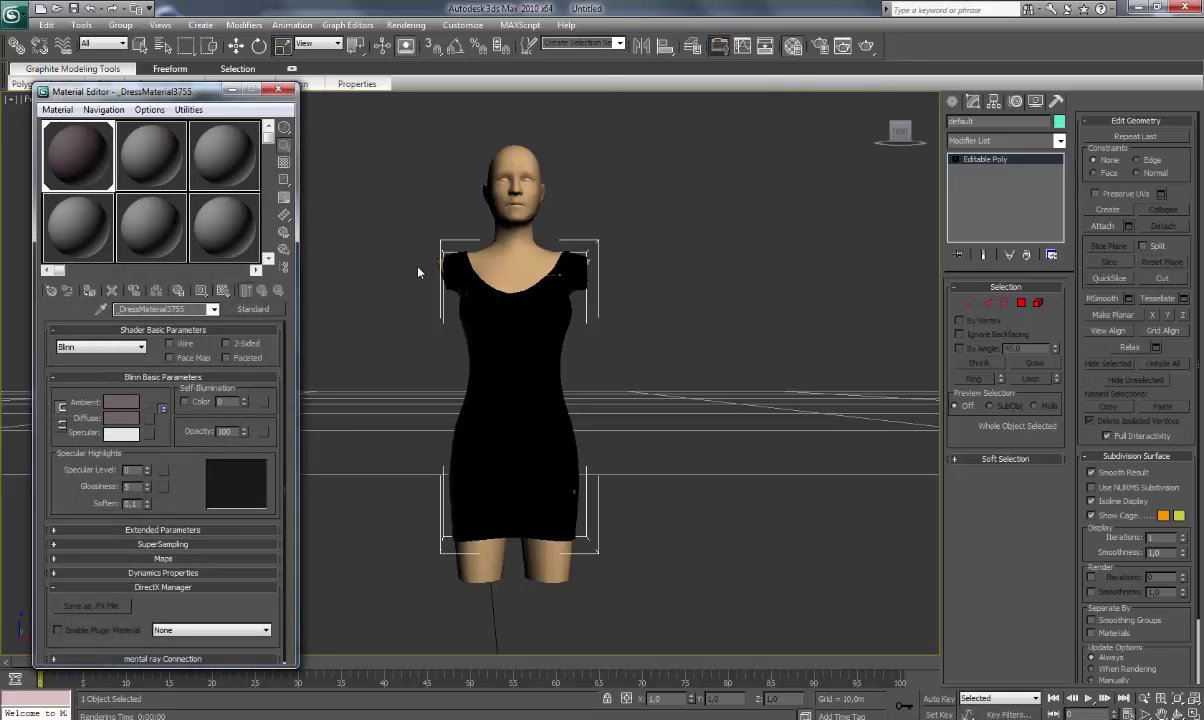
pyautogui.click(165, 559)
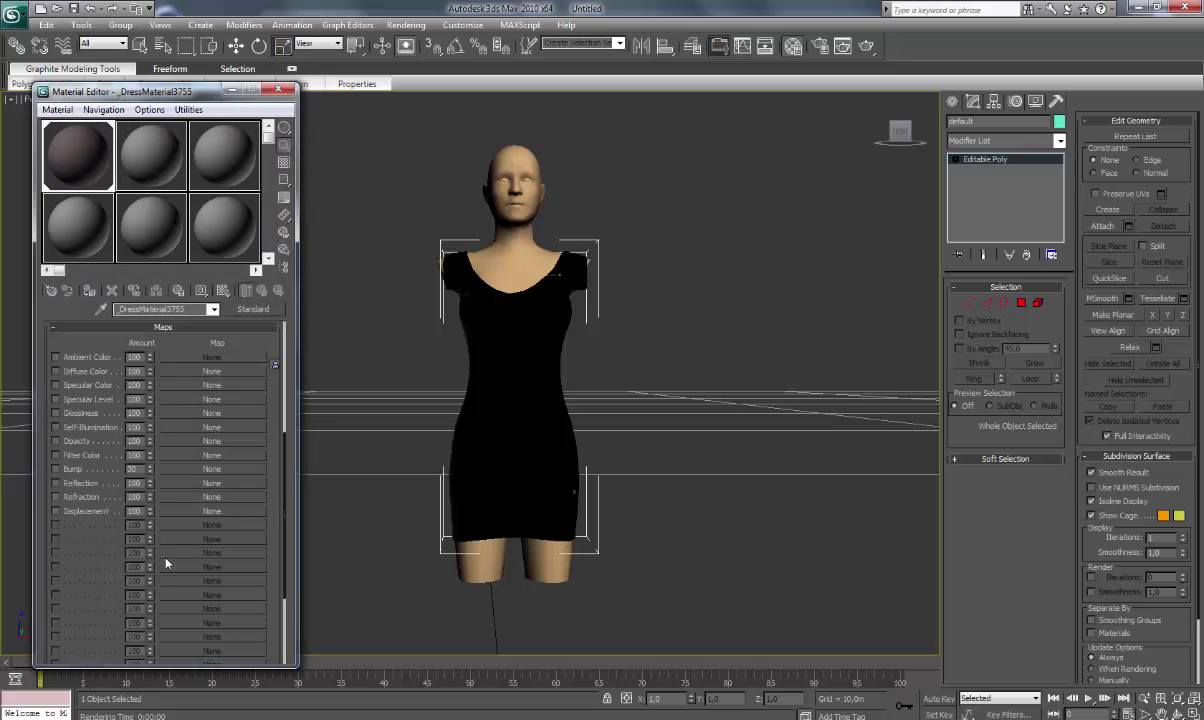
pyautogui.click(212, 371)
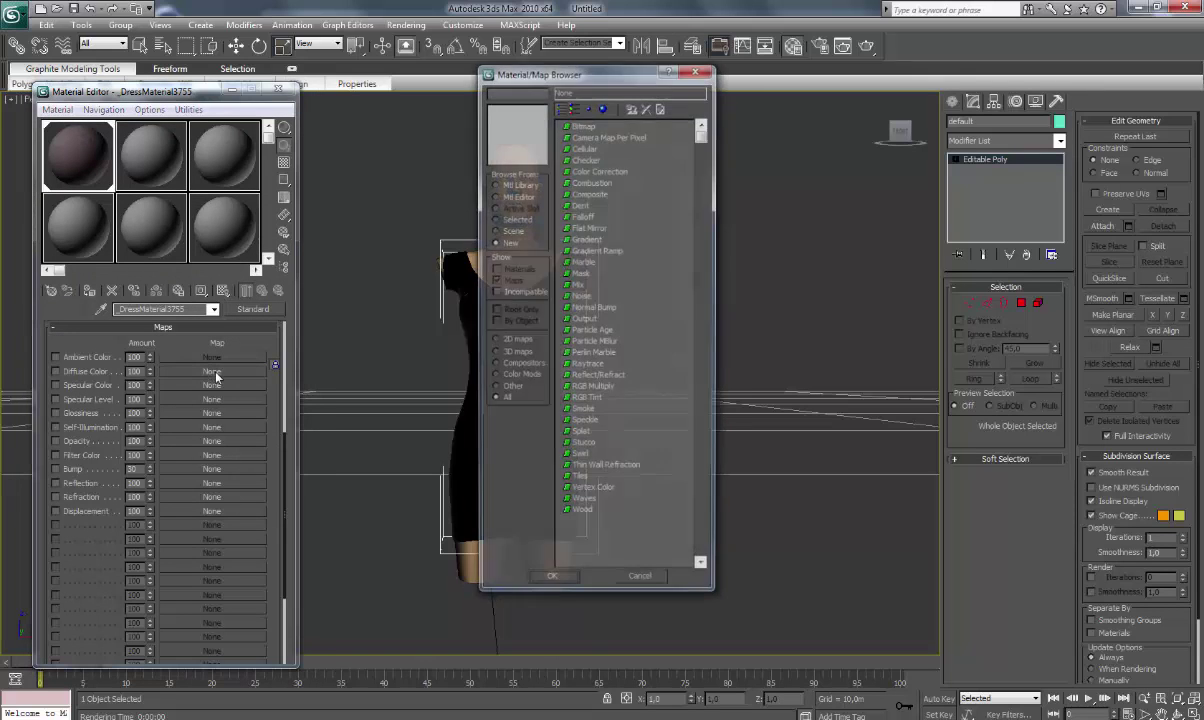
pyautogui.click(585, 125)
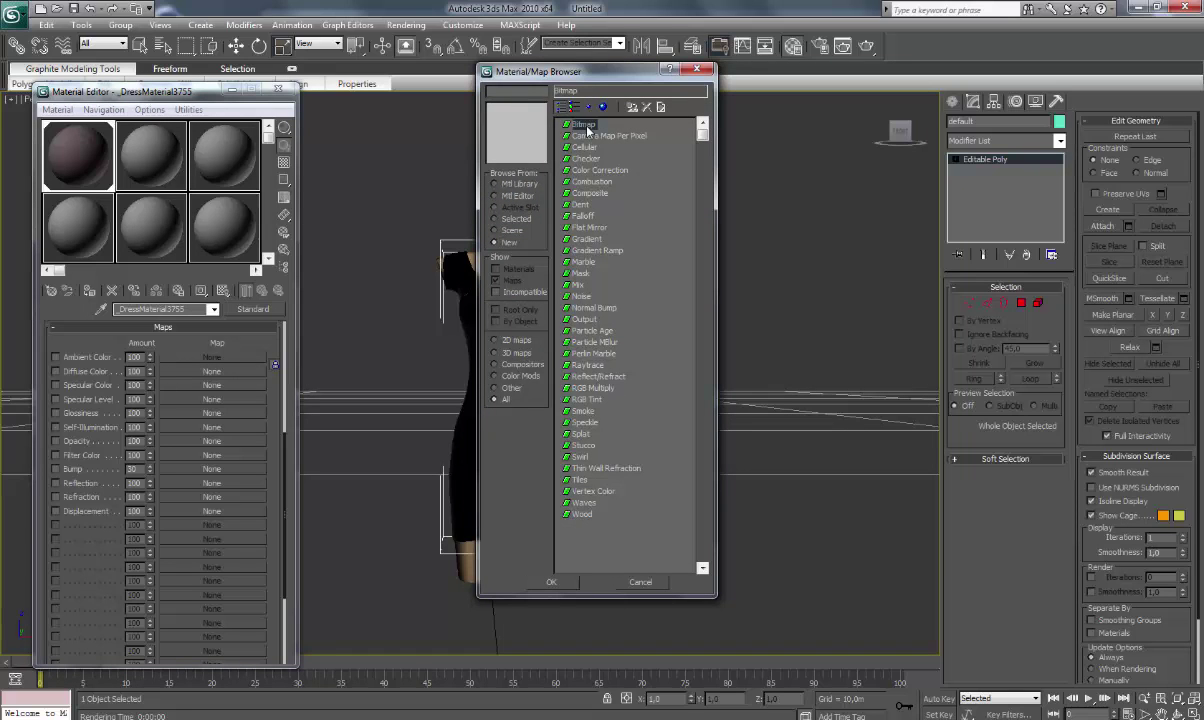
pyautogui.click(550, 583)
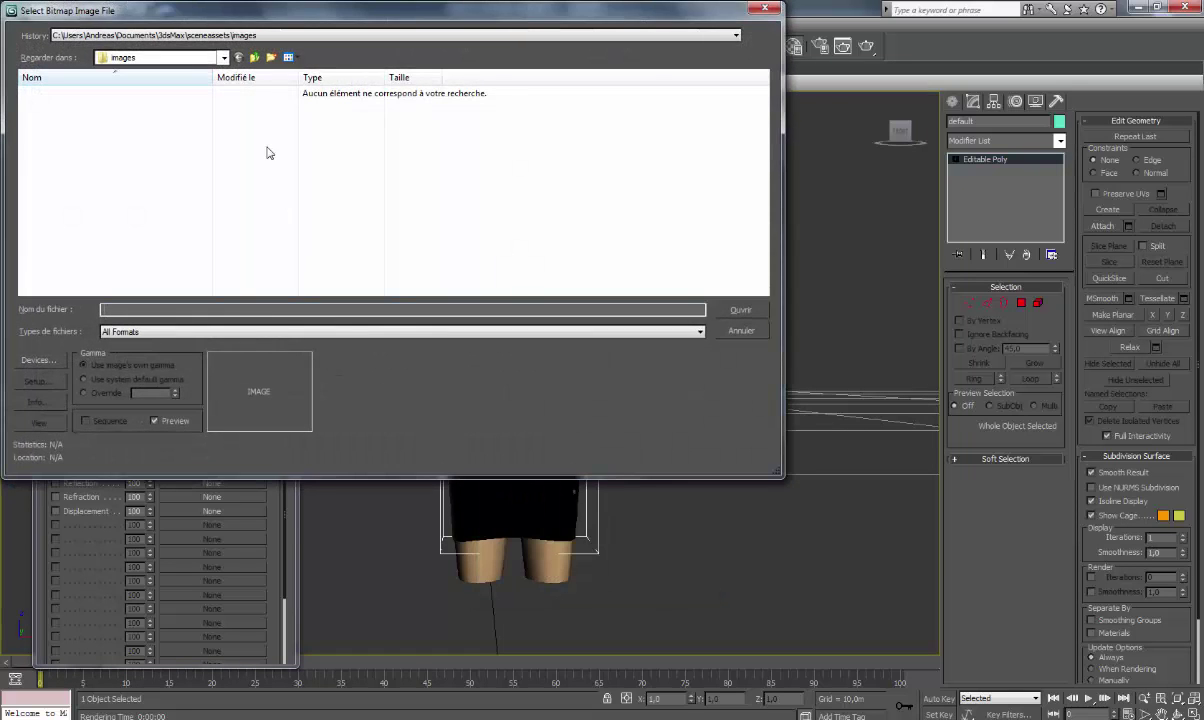
# Browse from the Documents library to the MarvelousDesigner folder for the dress bitmap
pyautogui.click(225, 58)
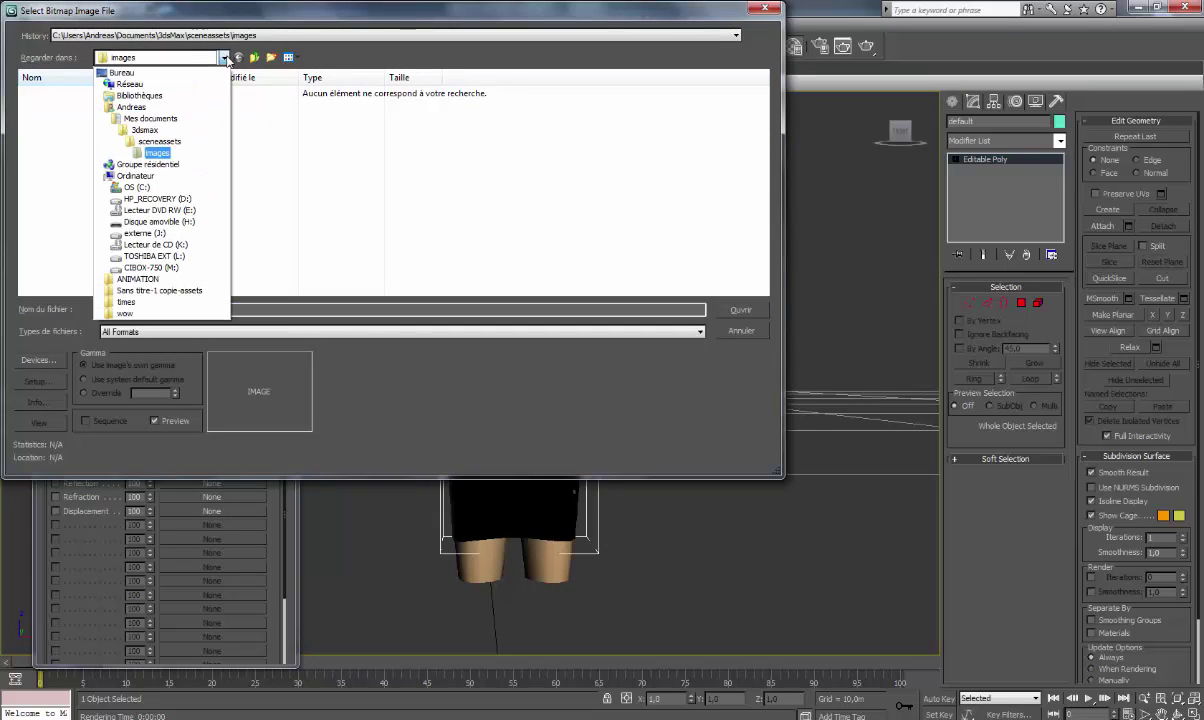
pyautogui.click(148, 96)
pyautogui.click(102, 95)
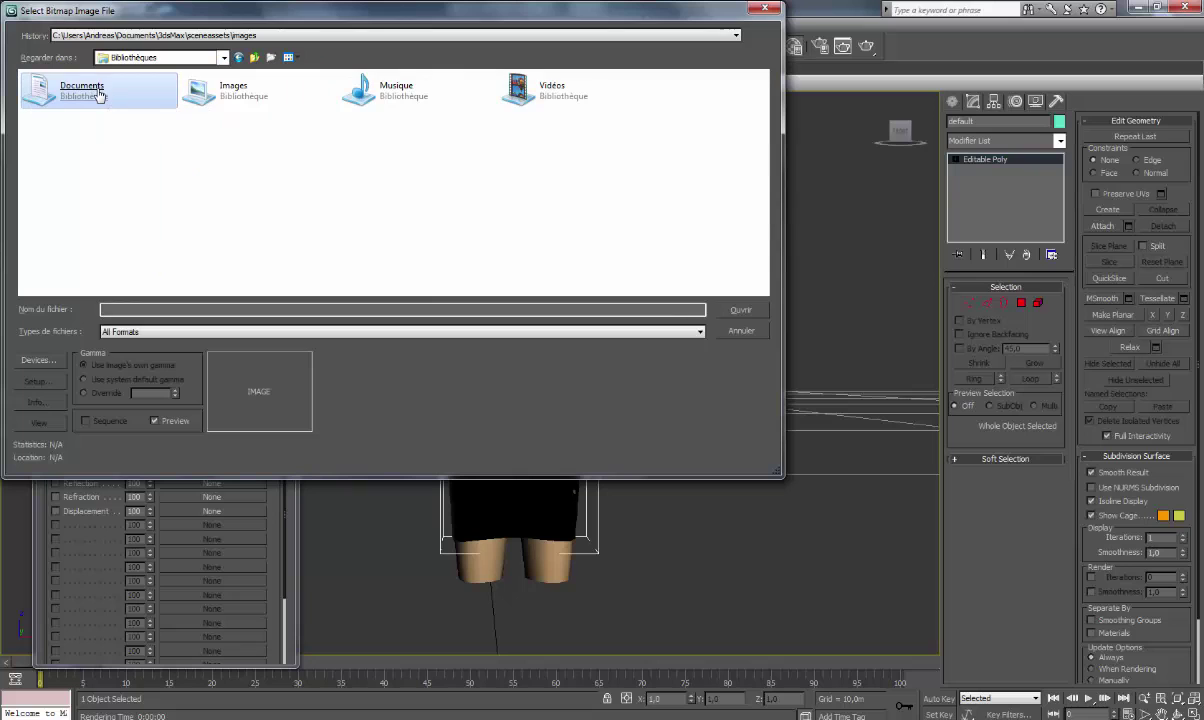
pyautogui.doubleClick(100, 95)
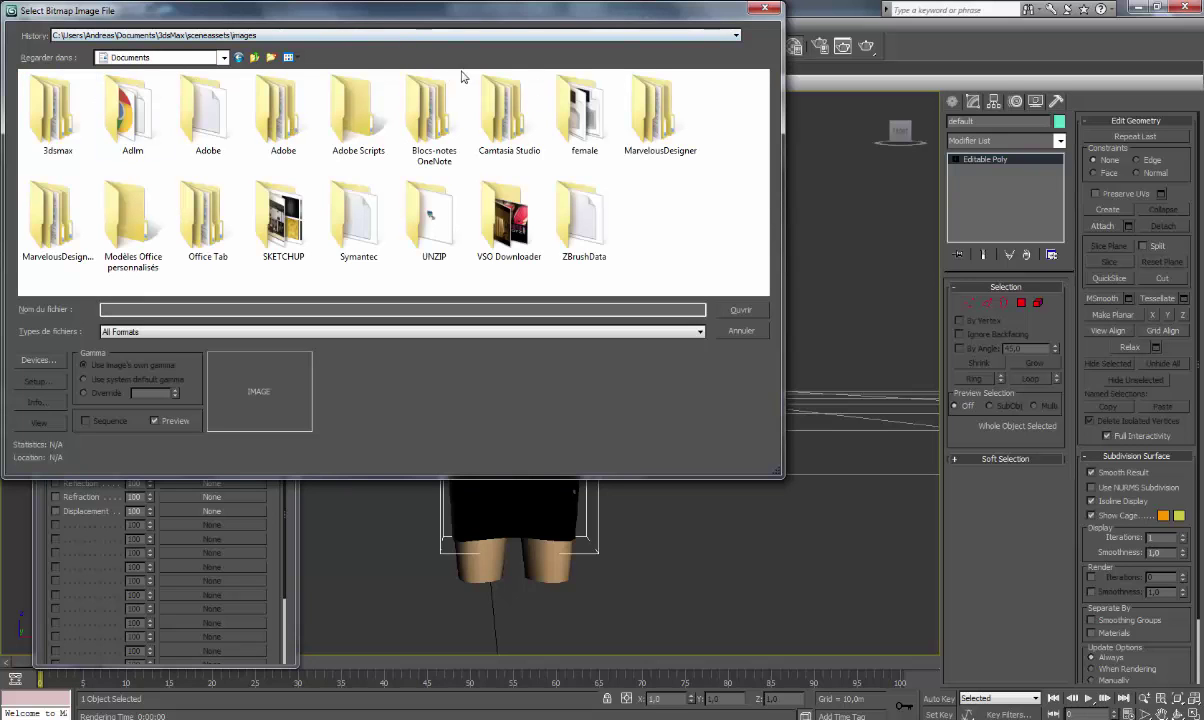
pyautogui.click(651, 139)
pyautogui.doubleClick(651, 139)
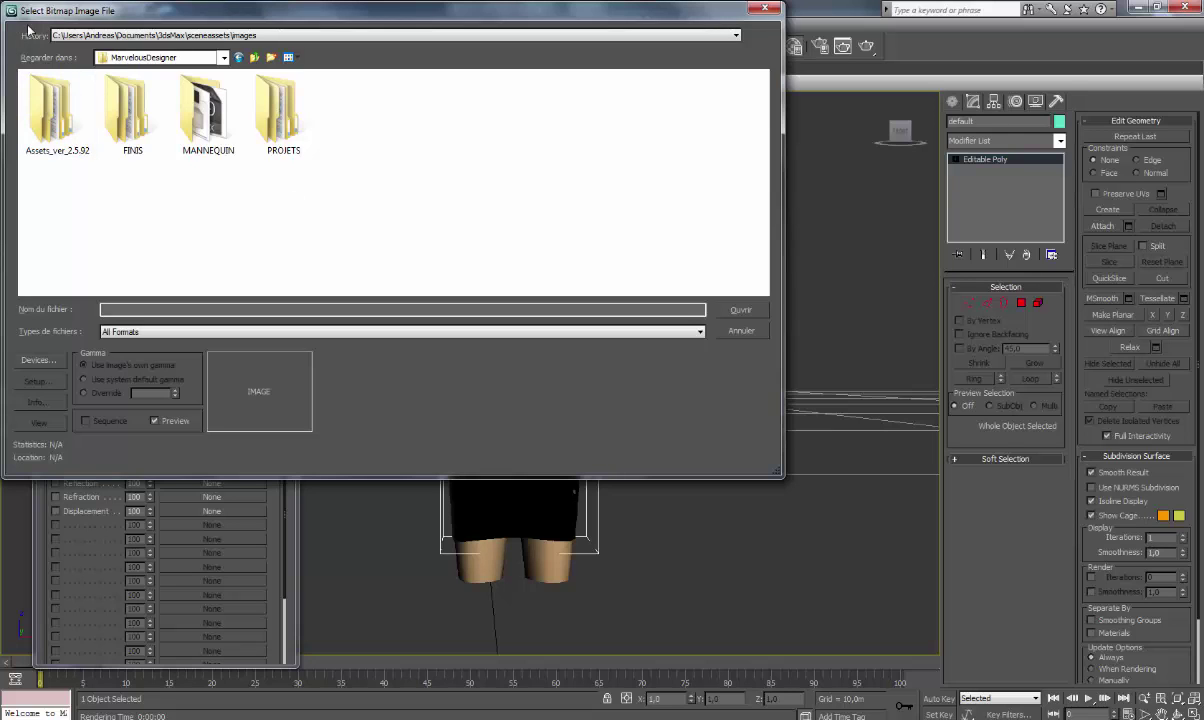
# Load uv2.jpg from the FINIS\MARIN\BLEU folder as the dress's diffuse bitmap and check it with a test render
pyautogui.click(132, 105)
pyautogui.doubleClick(138, 104)
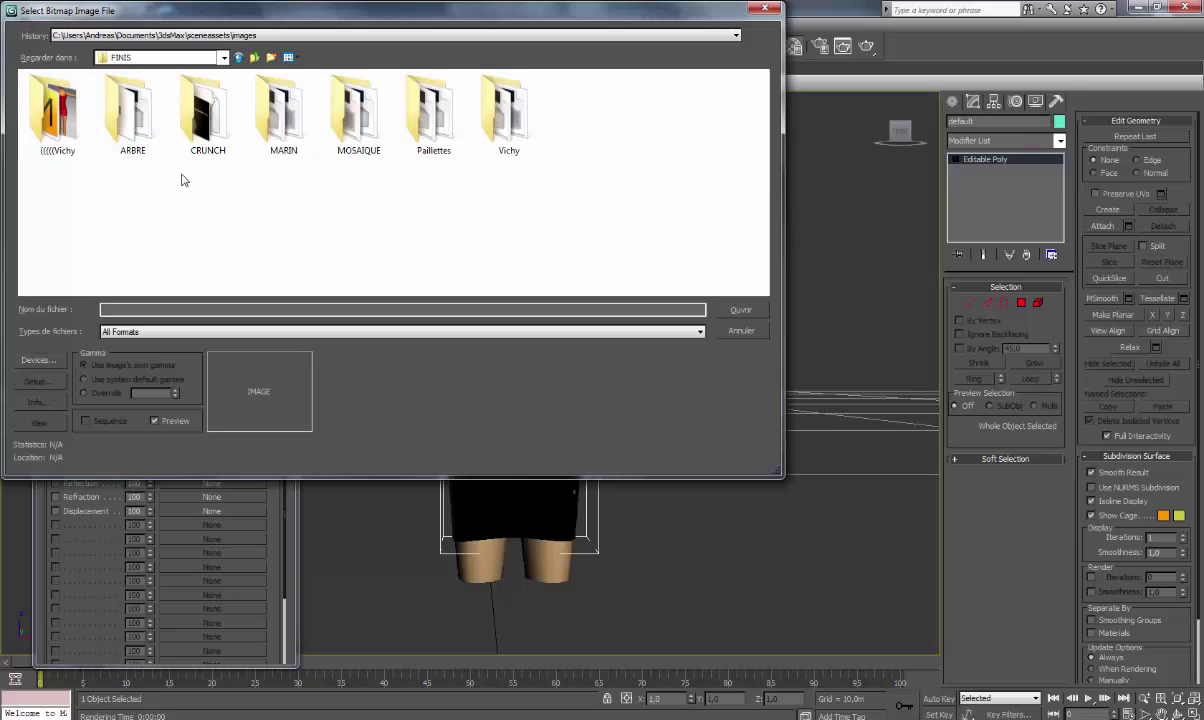
pyautogui.click(280, 133)
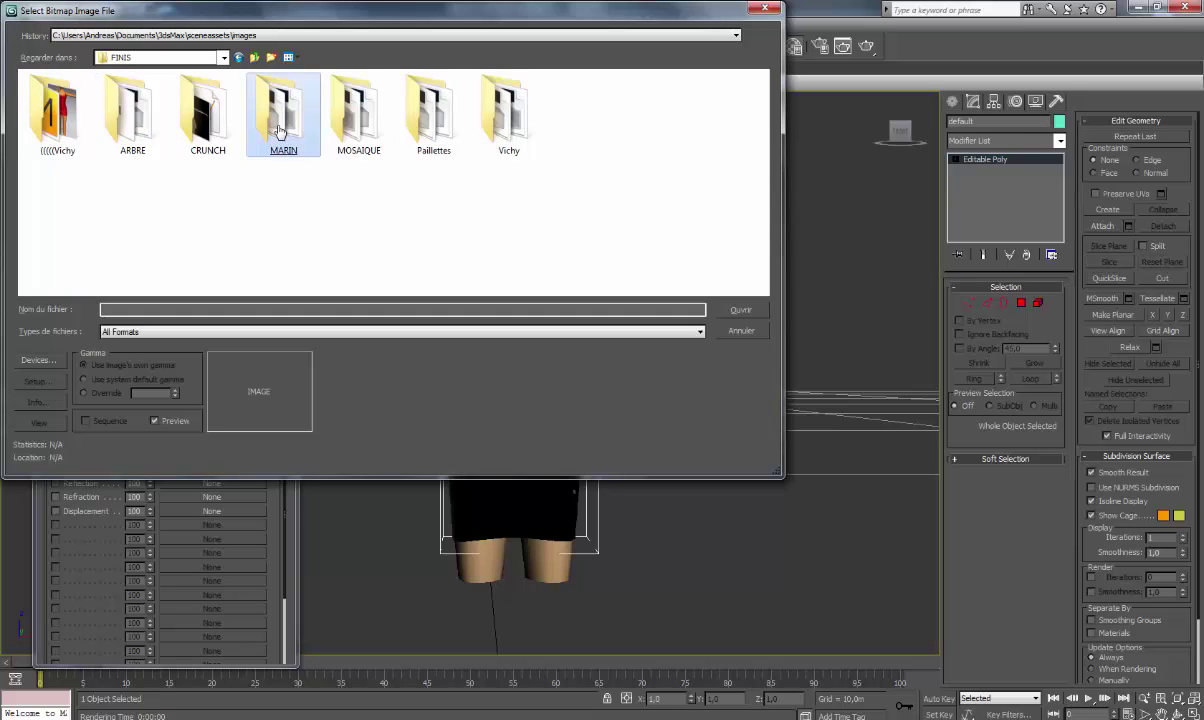
pyautogui.doubleClick(280, 133)
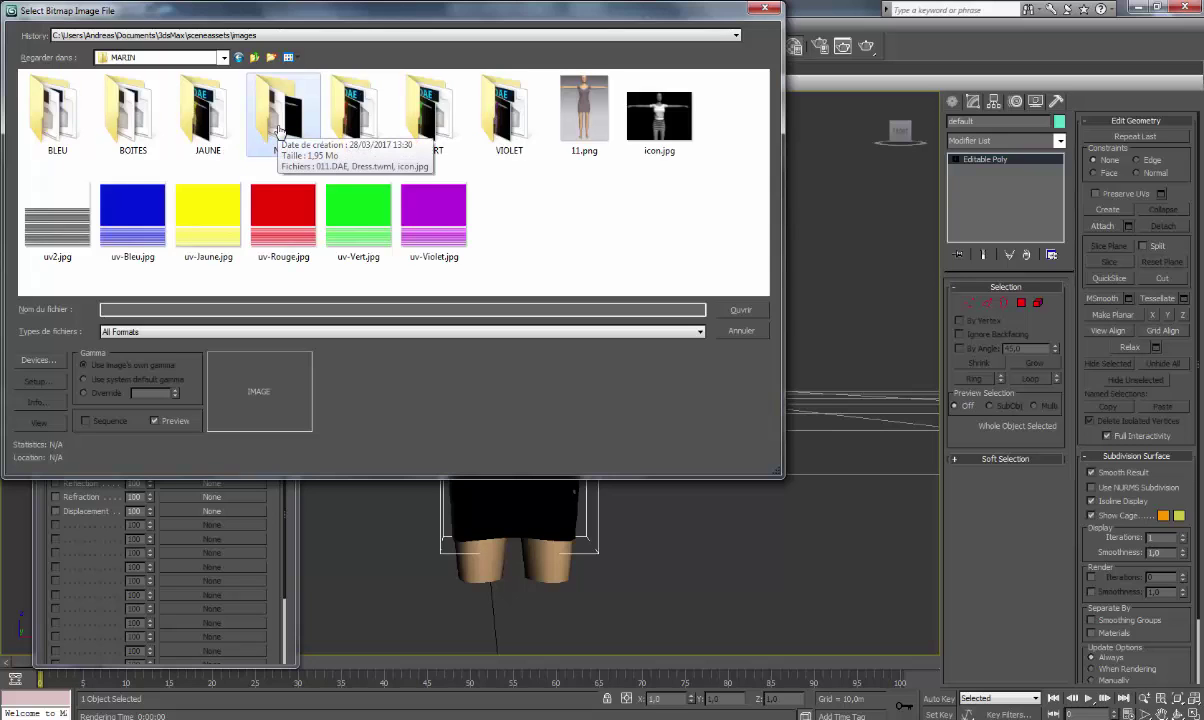
pyautogui.click(57, 120)
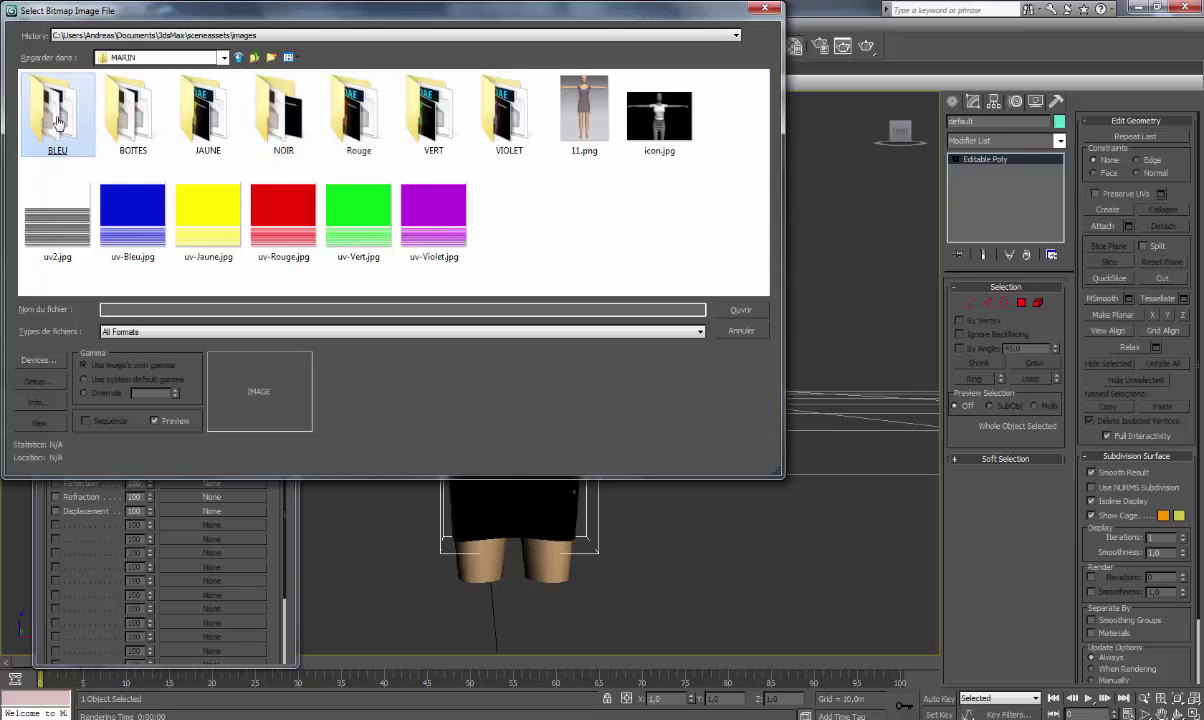
pyautogui.doubleClick(57, 120)
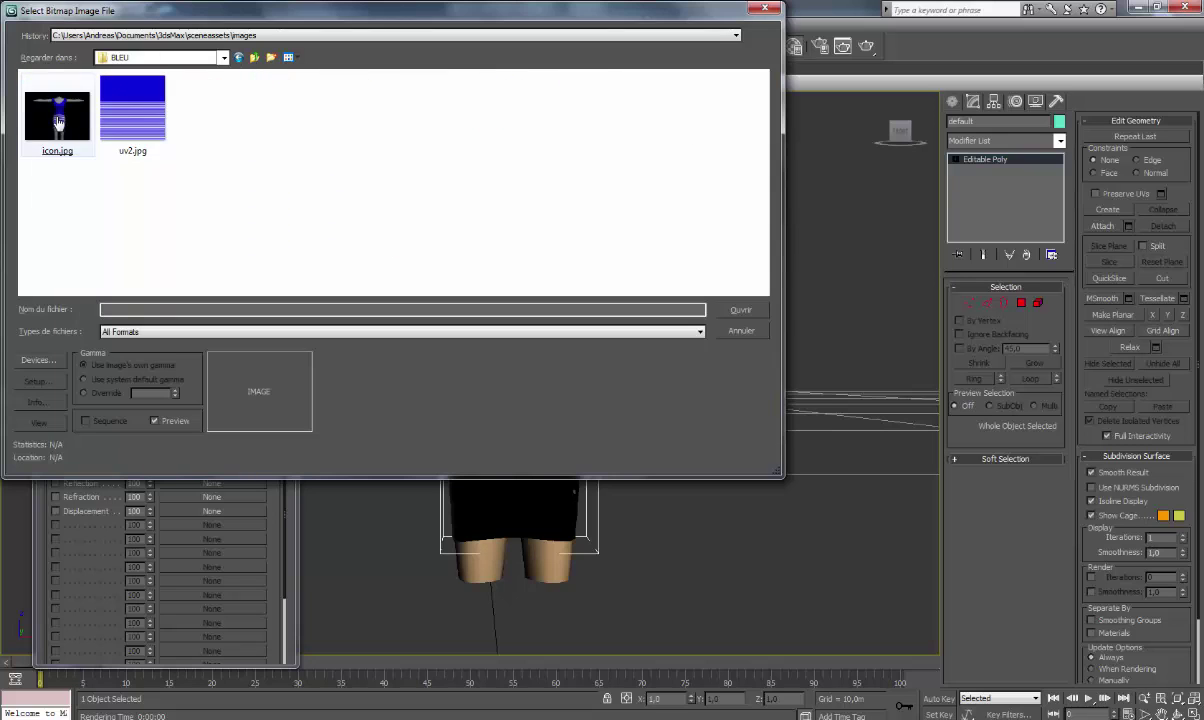
pyautogui.click(140, 123)
pyautogui.doubleClick(140, 123)
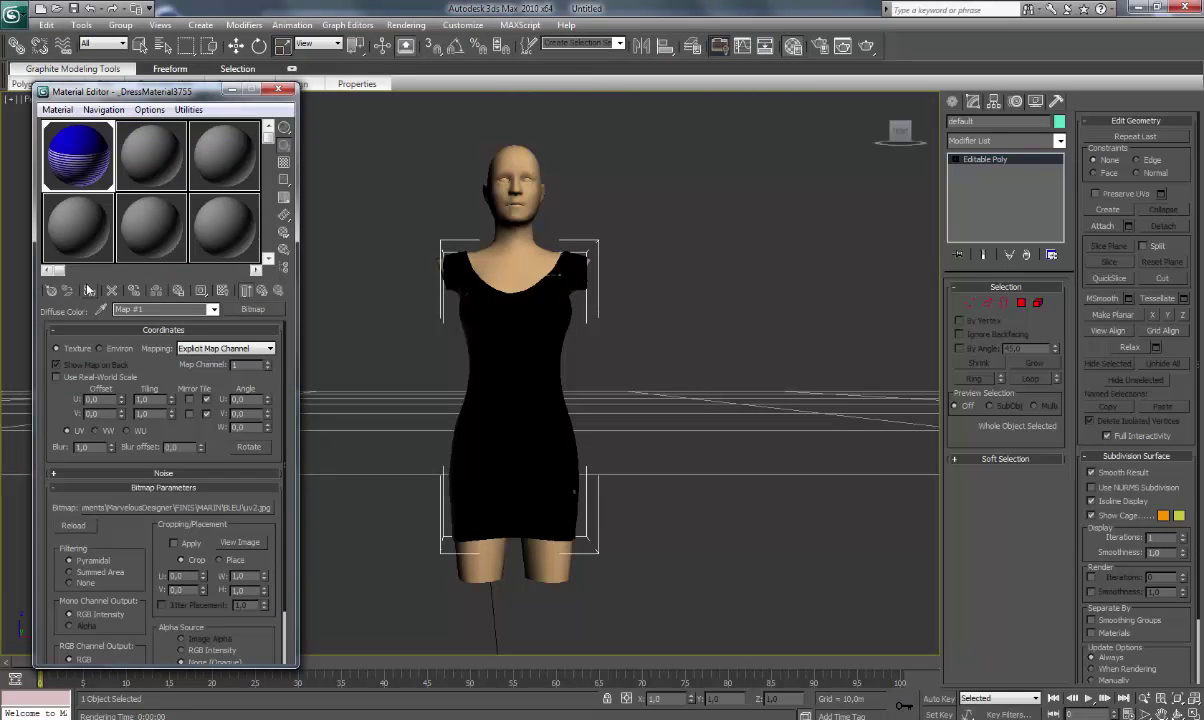
pyautogui.click(867, 46)
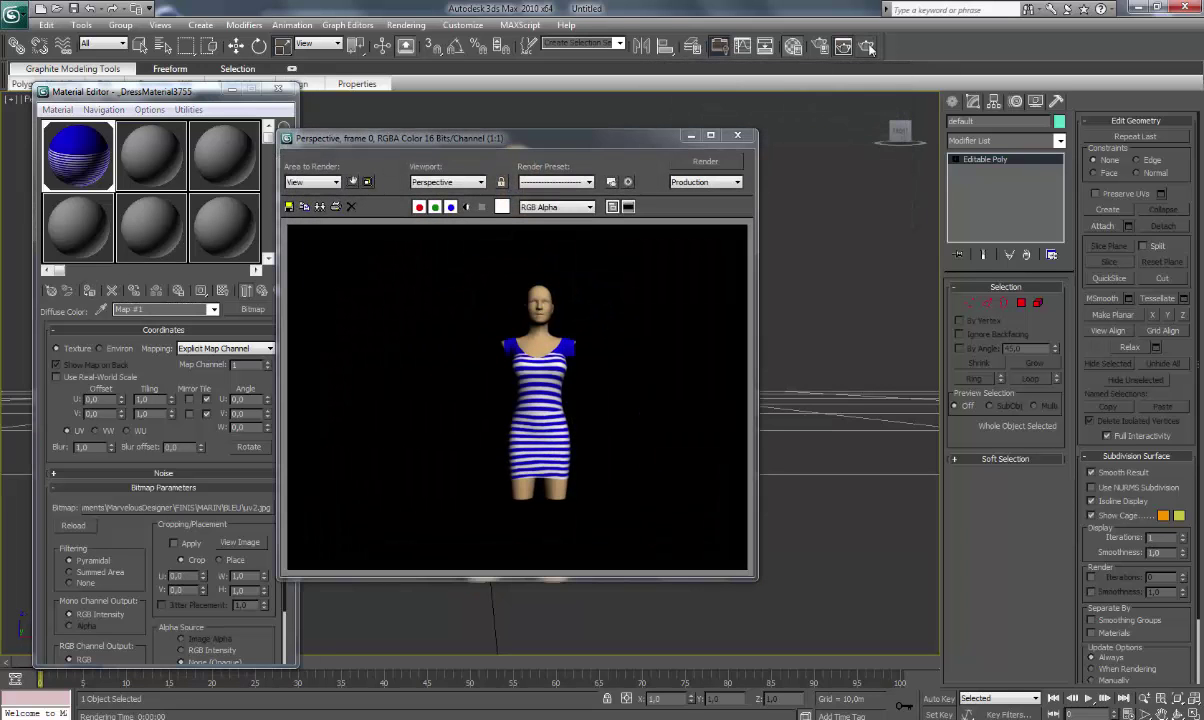
pyautogui.click(737, 135)
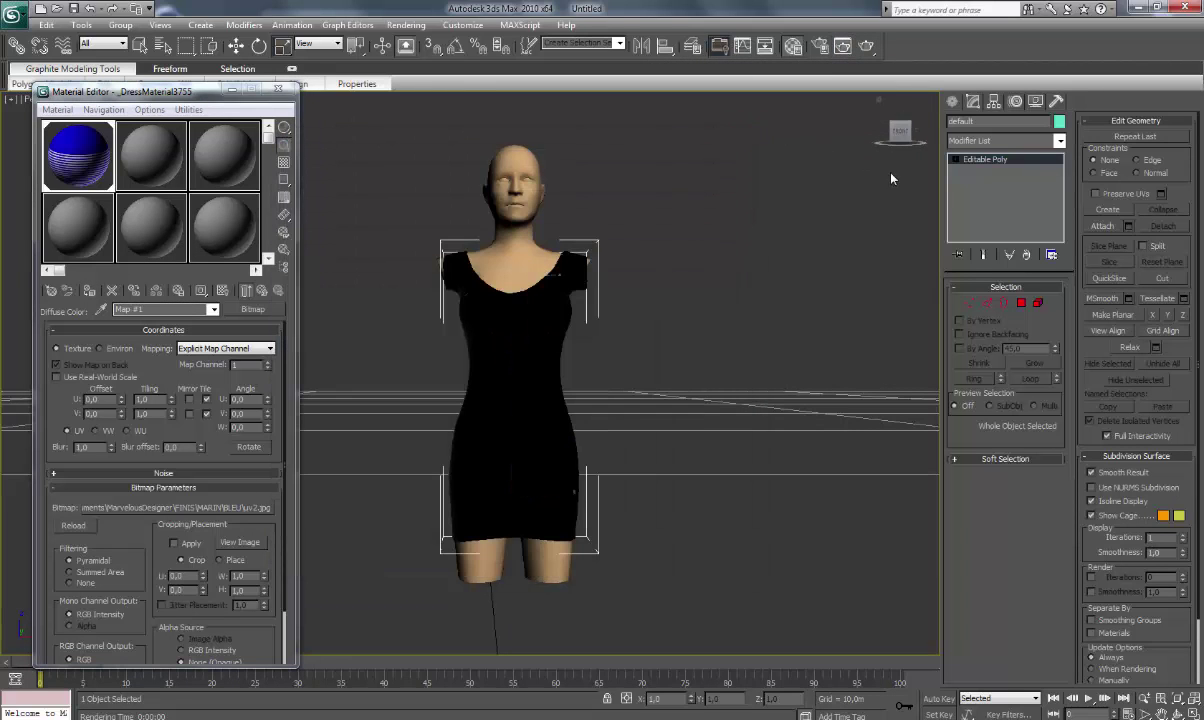
# Apply an Unwrap UVW modifier to the dress and show Map #1 (uv2.jpg) as the background of its UV editor
pyautogui.click(985, 141)
pyautogui.scroll(-2, 1010, 480)
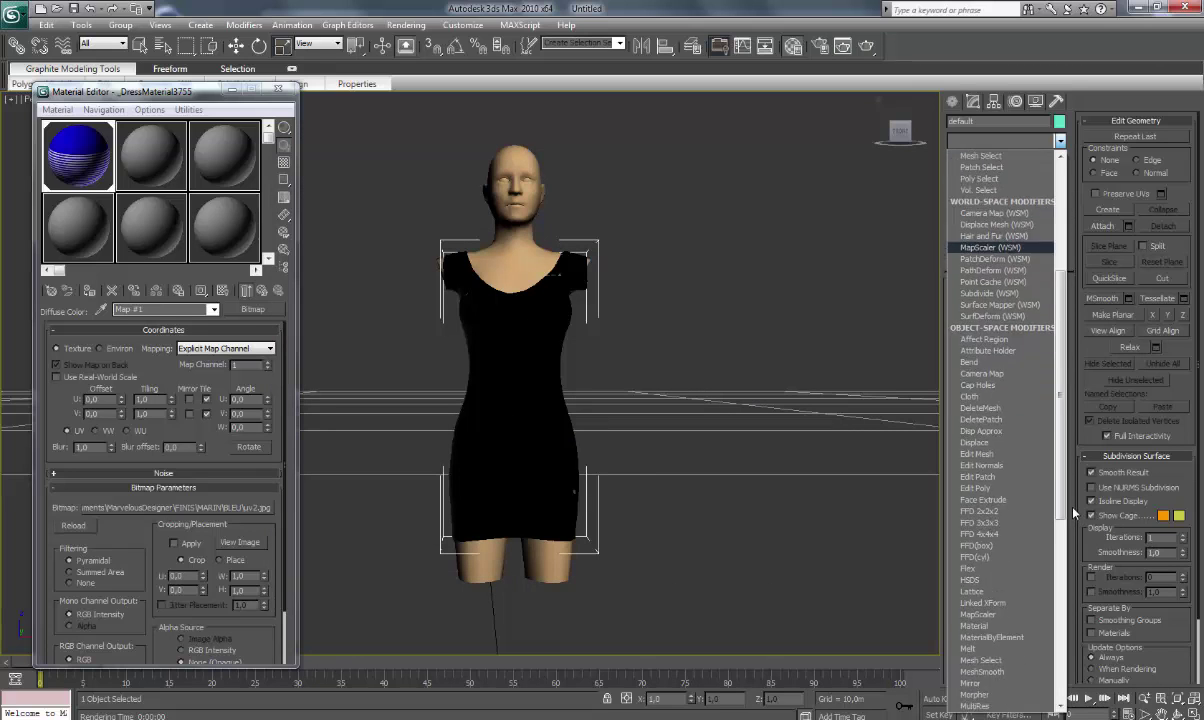
pyautogui.scroll(-10, 1019, 531)
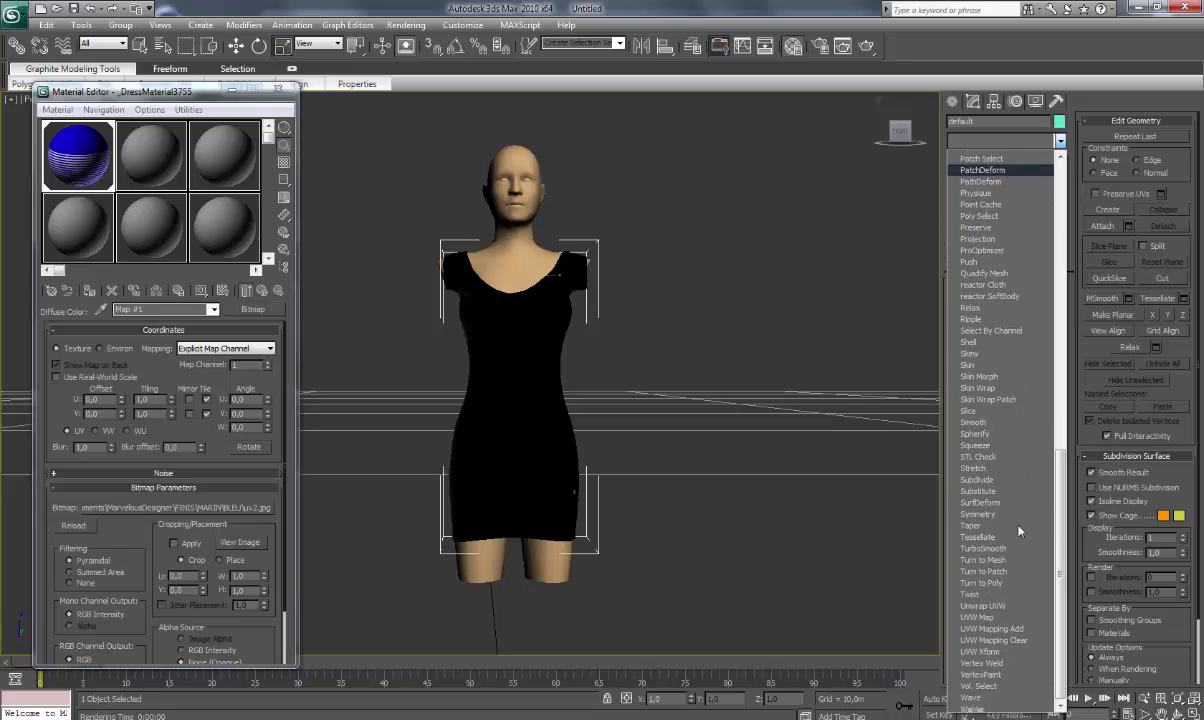
pyautogui.click(983, 591)
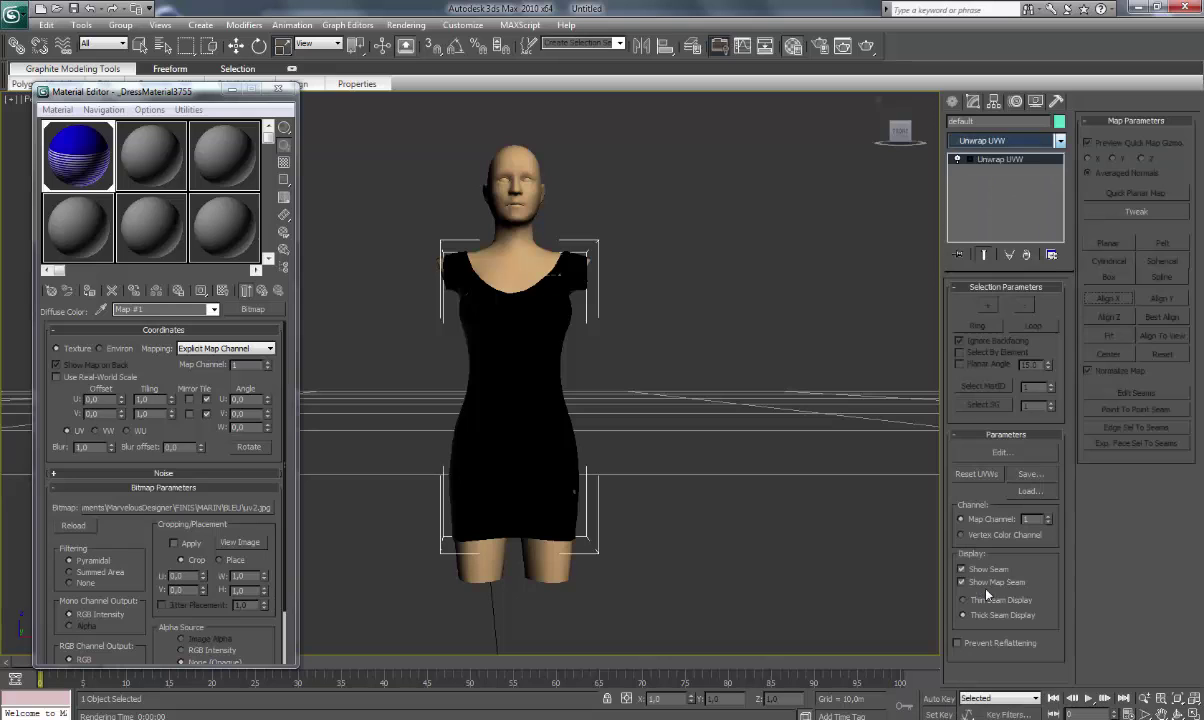
pyautogui.click(1001, 453)
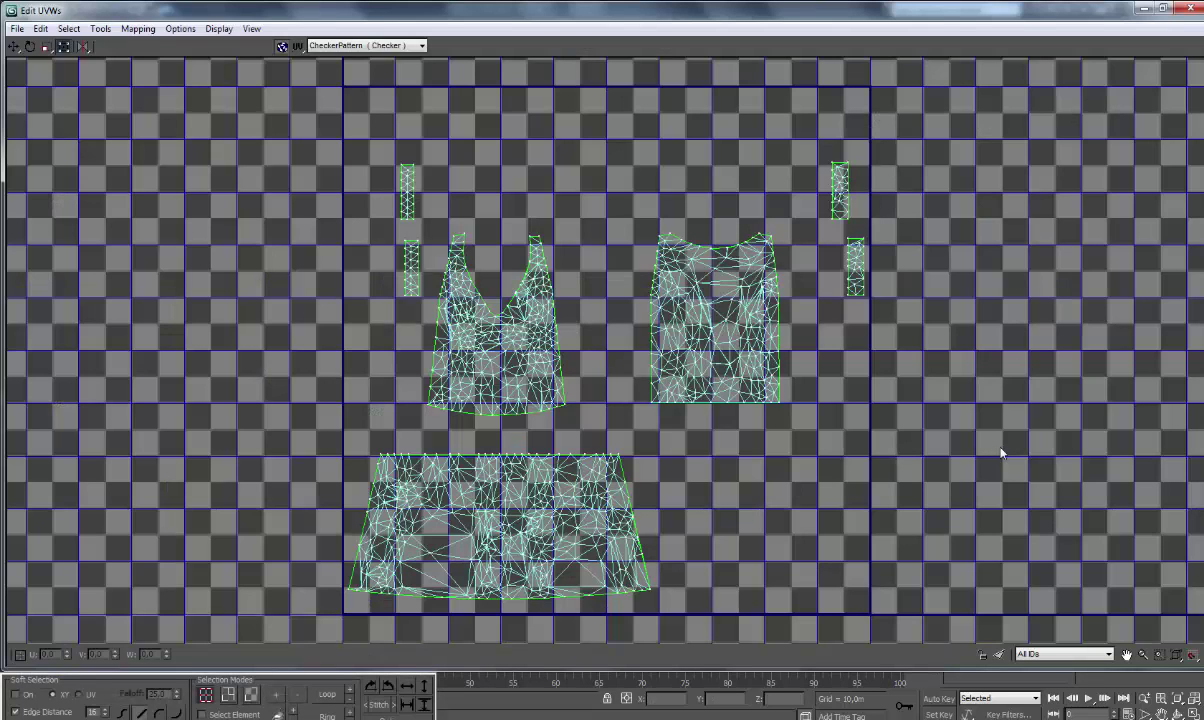
pyautogui.click(404, 46)
pyautogui.click(368, 70)
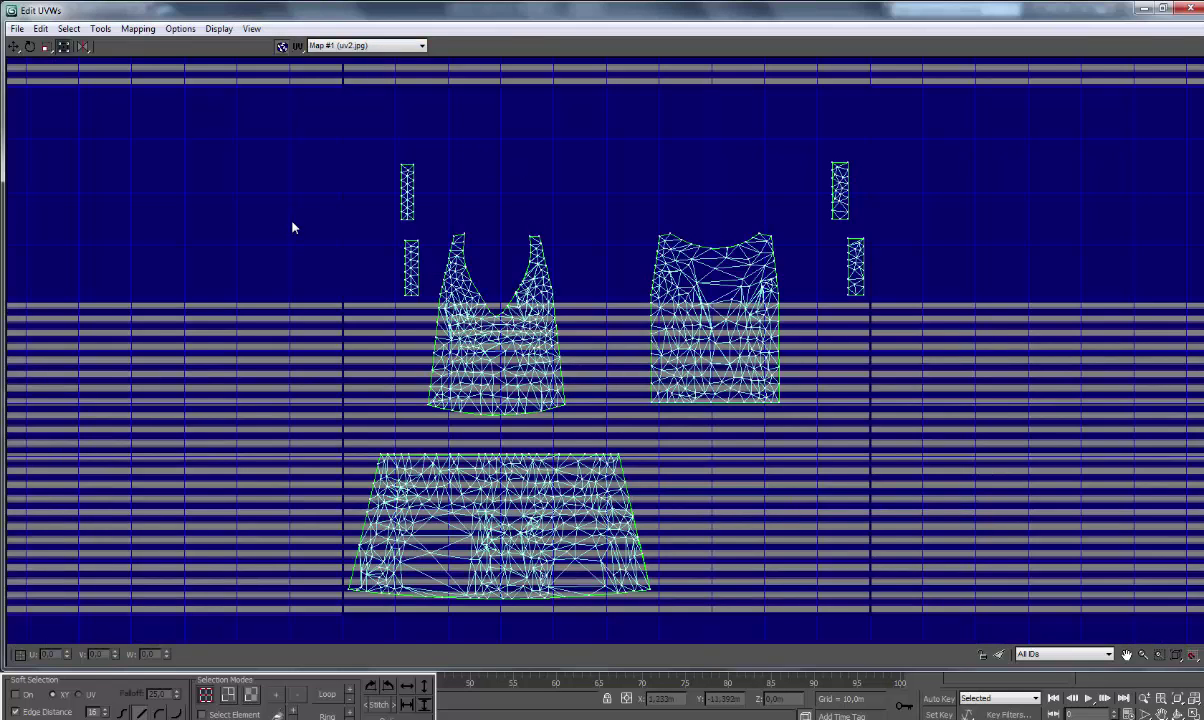
# Shrink all UV pieces together and move them up so the bodice and sleeves lie on plain blue and the skirt on stripes
pyautogui.scroll(-2, 293, 228)
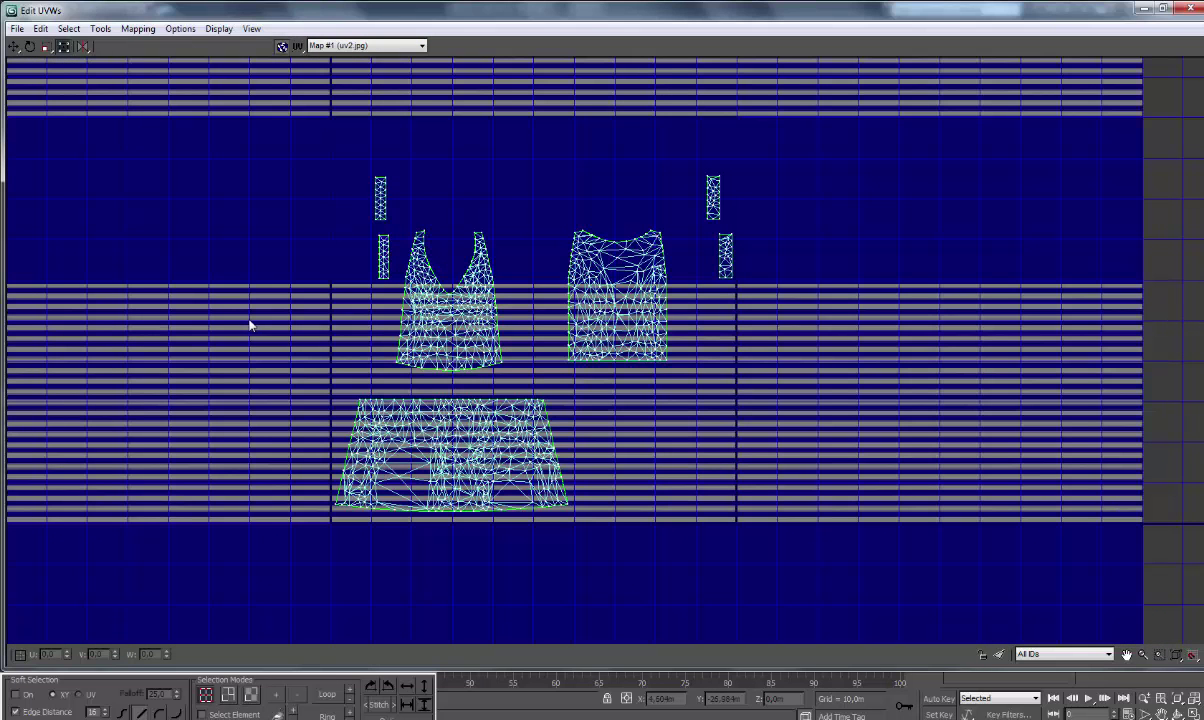
pyautogui.hotkey('ctrl', 'a')
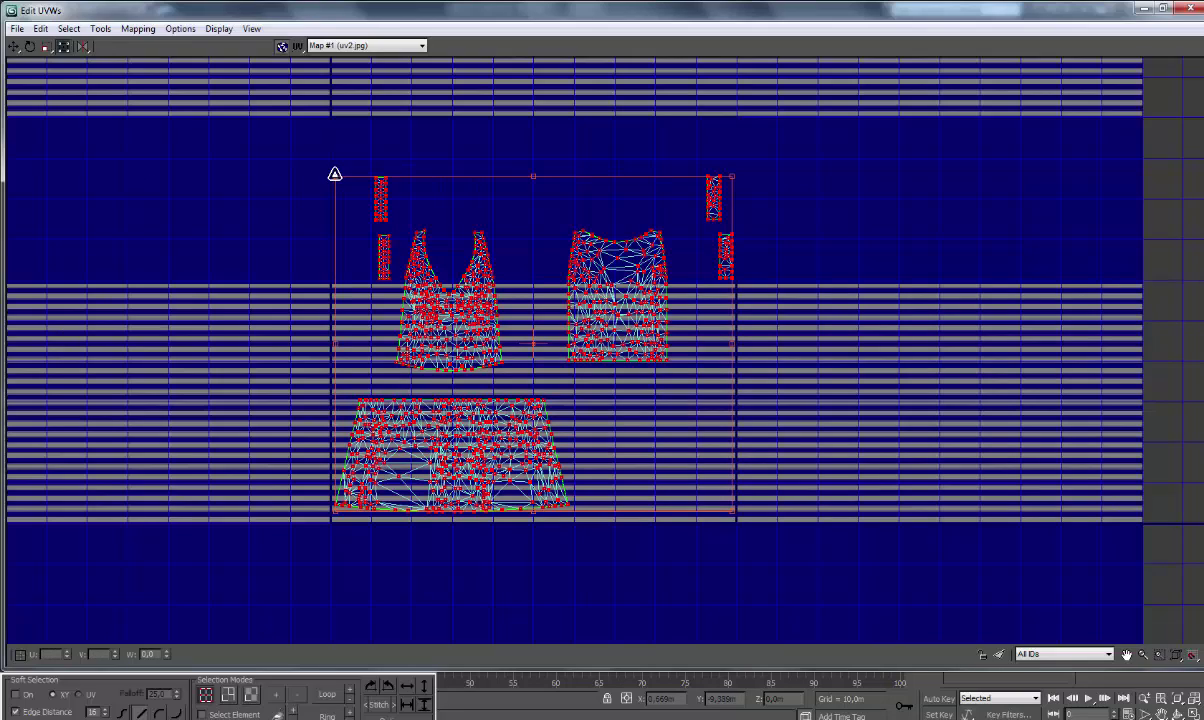
pyautogui.moveTo(335, 174); pyautogui.dragTo(503, 269)
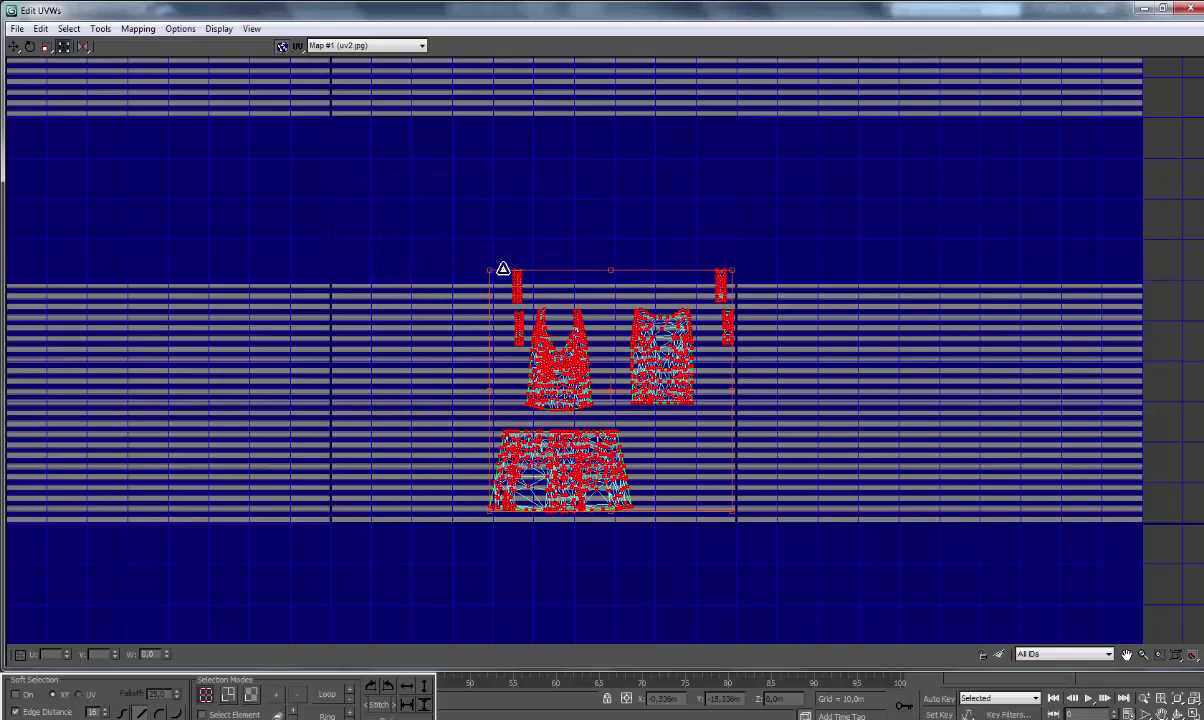
pyautogui.moveTo(582, 355); pyautogui.dragTo(581, 222)
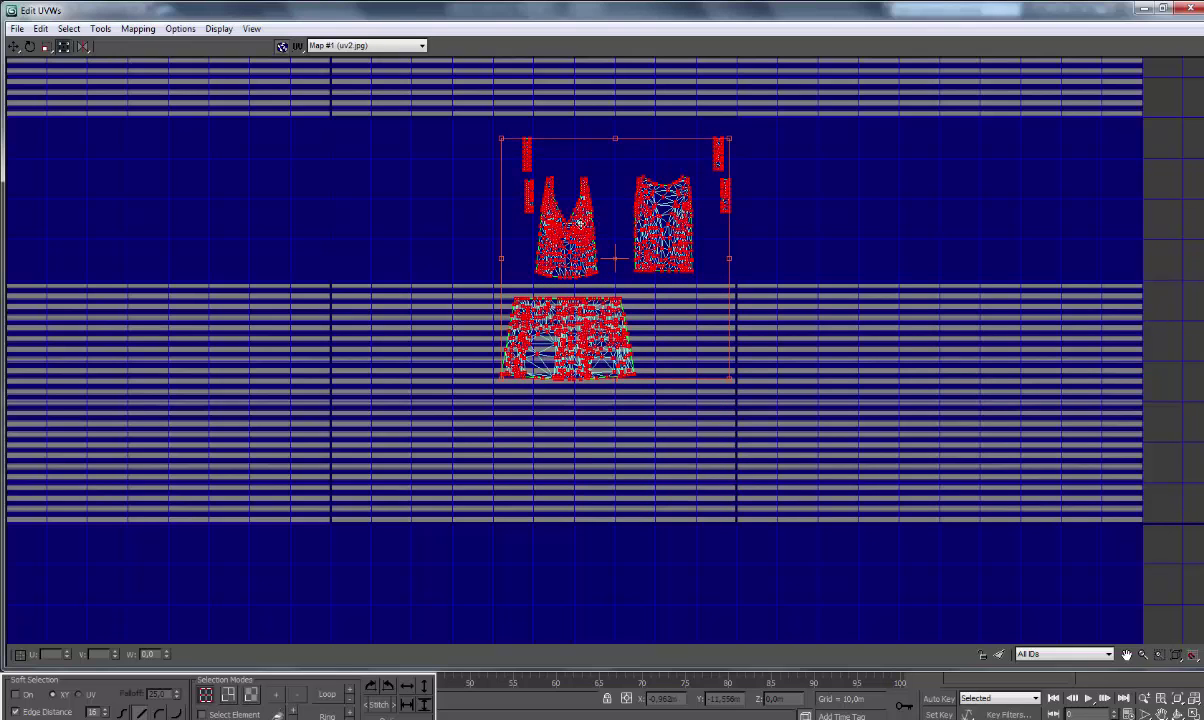
pyautogui.click(476, 181)
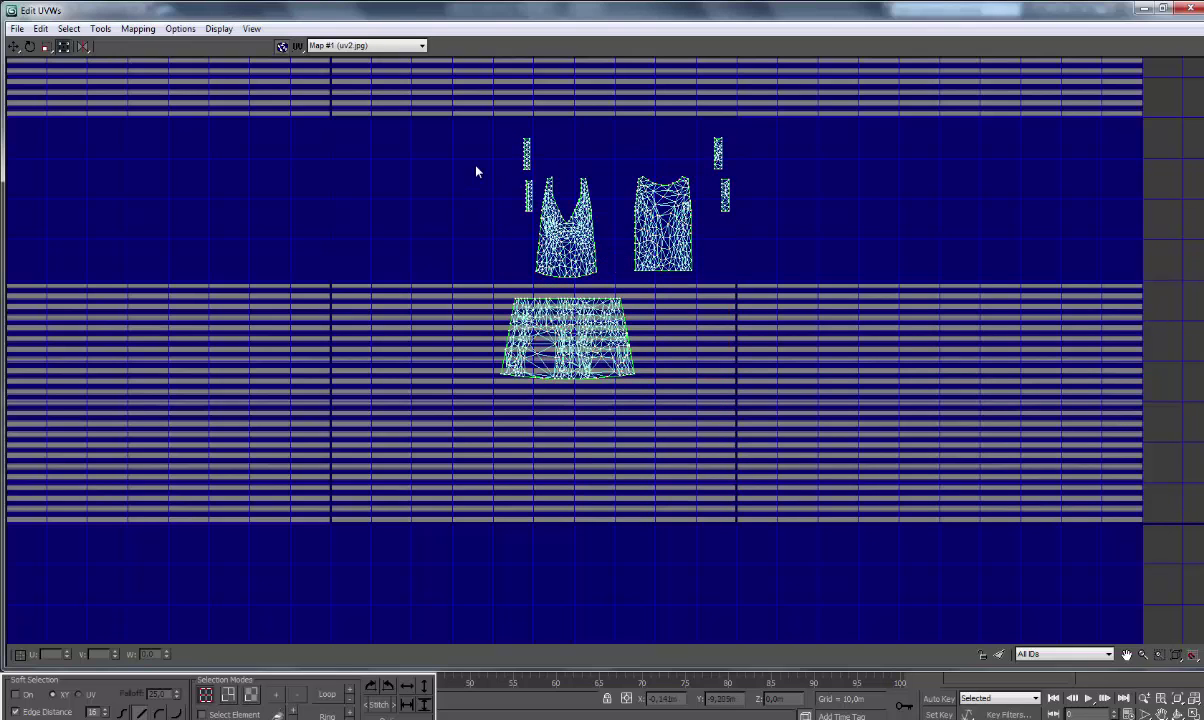
pyautogui.click(1195, 8)
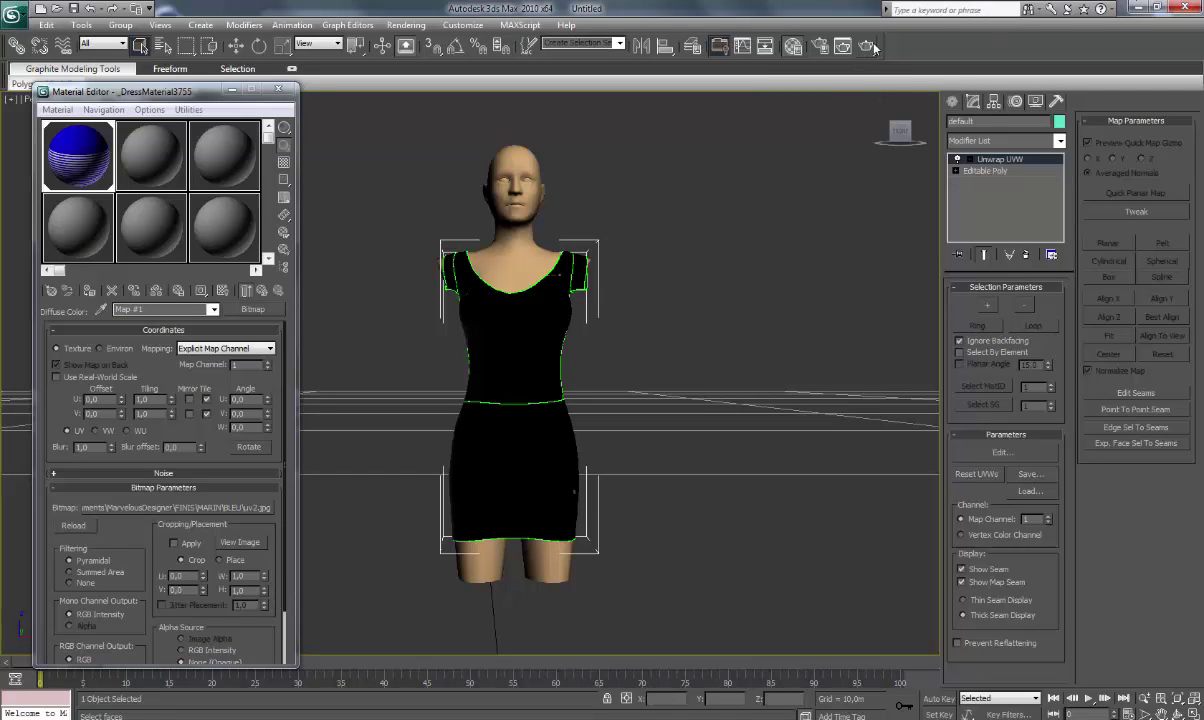
# Make a test render of the remapped dress, close the Material Editor and clear the selection
pyautogui.click(870, 47)
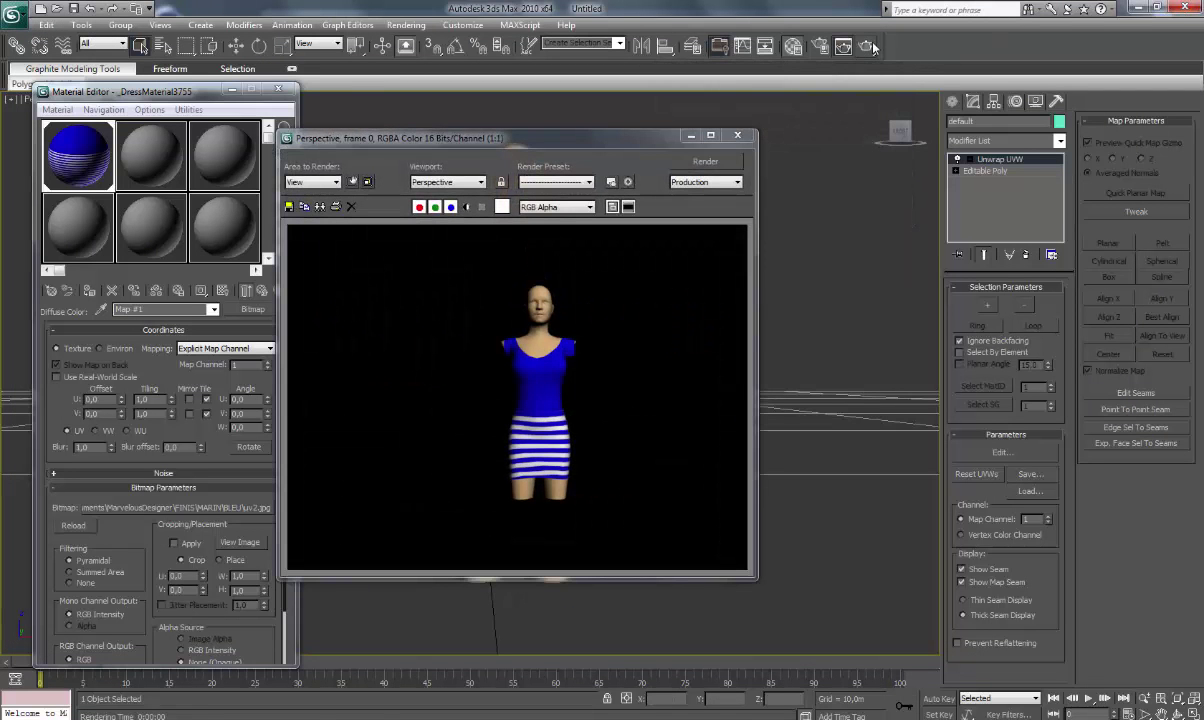
pyautogui.click(737, 136)
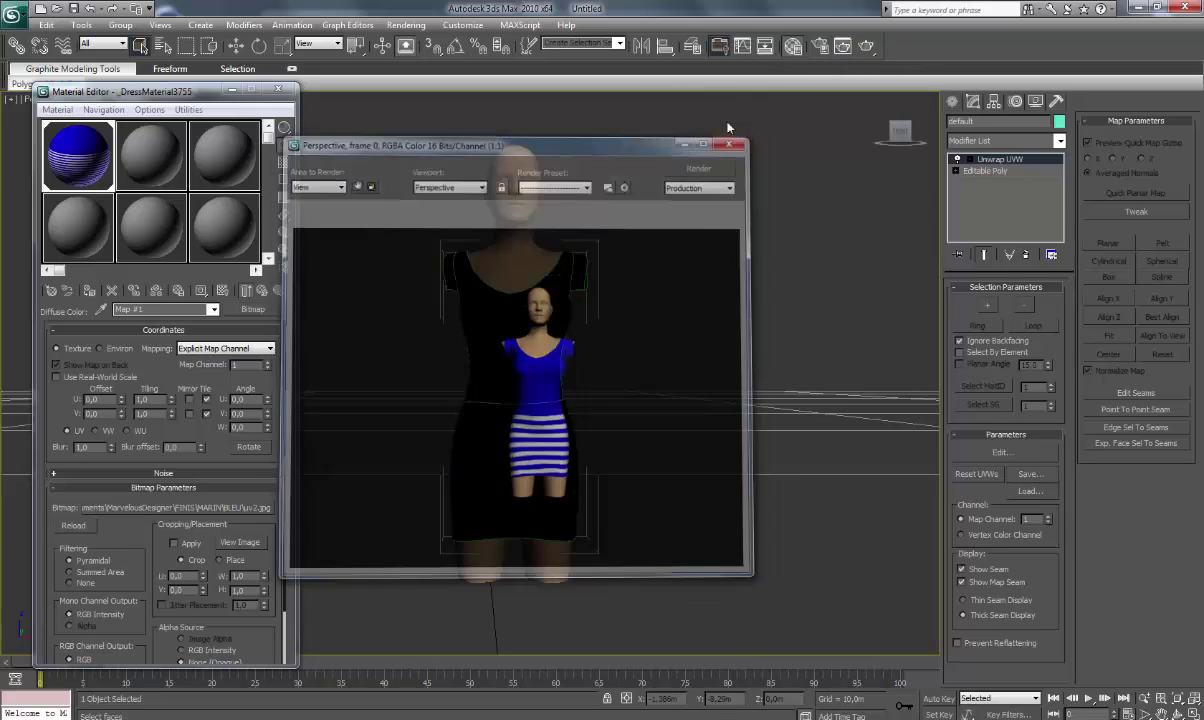
pyautogui.click(278, 89)
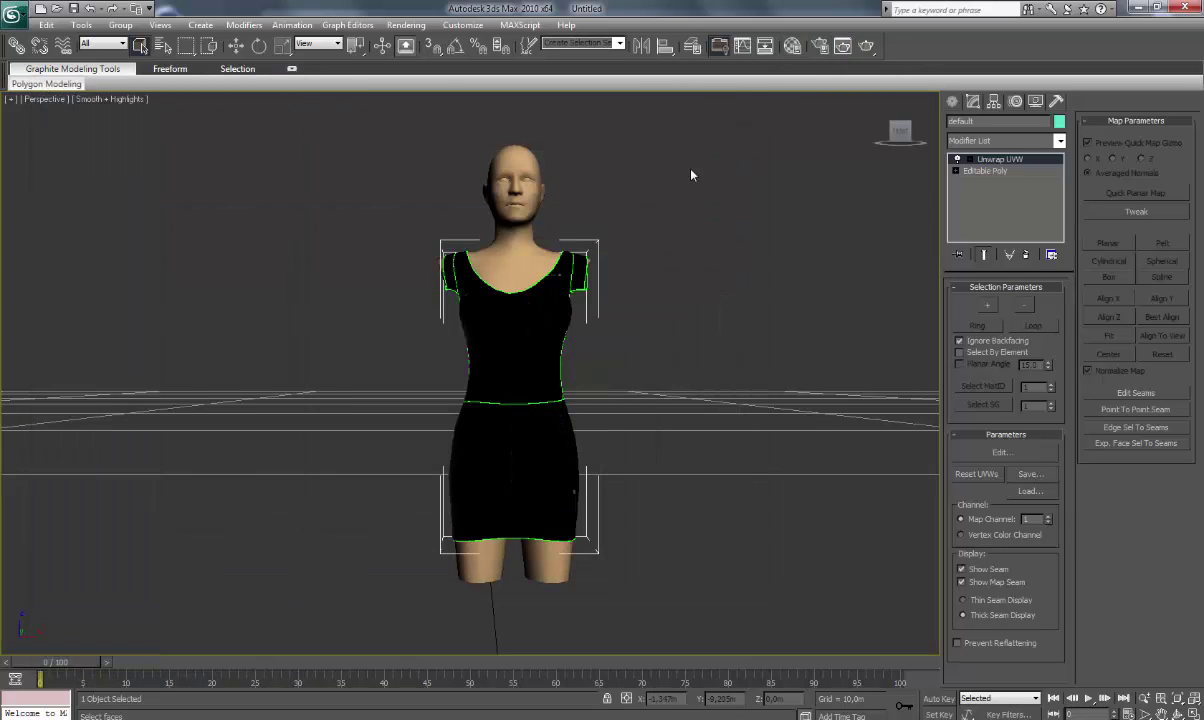
pyautogui.click(801, 186)
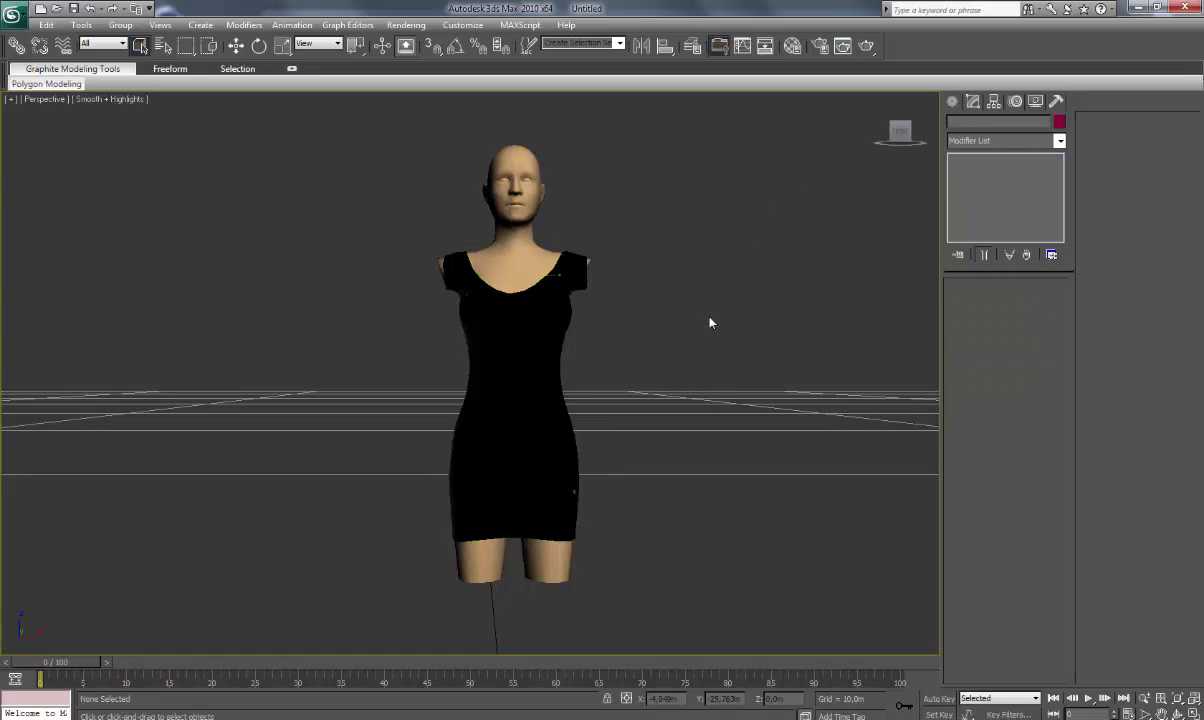
# Group the mannequin's body, its eyes and the dress together under the default group name
pyautogui.moveTo(709, 325); pyautogui.dragTo(682, 326, button='middle')
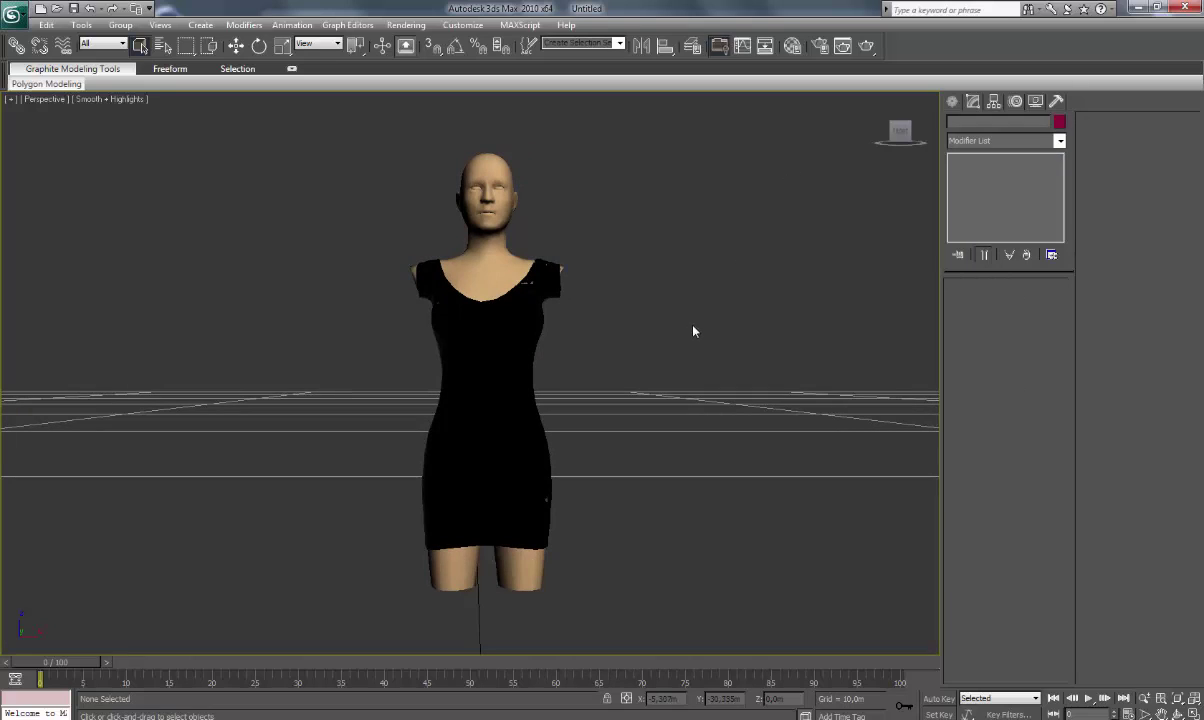
pyautogui.click(530, 579)
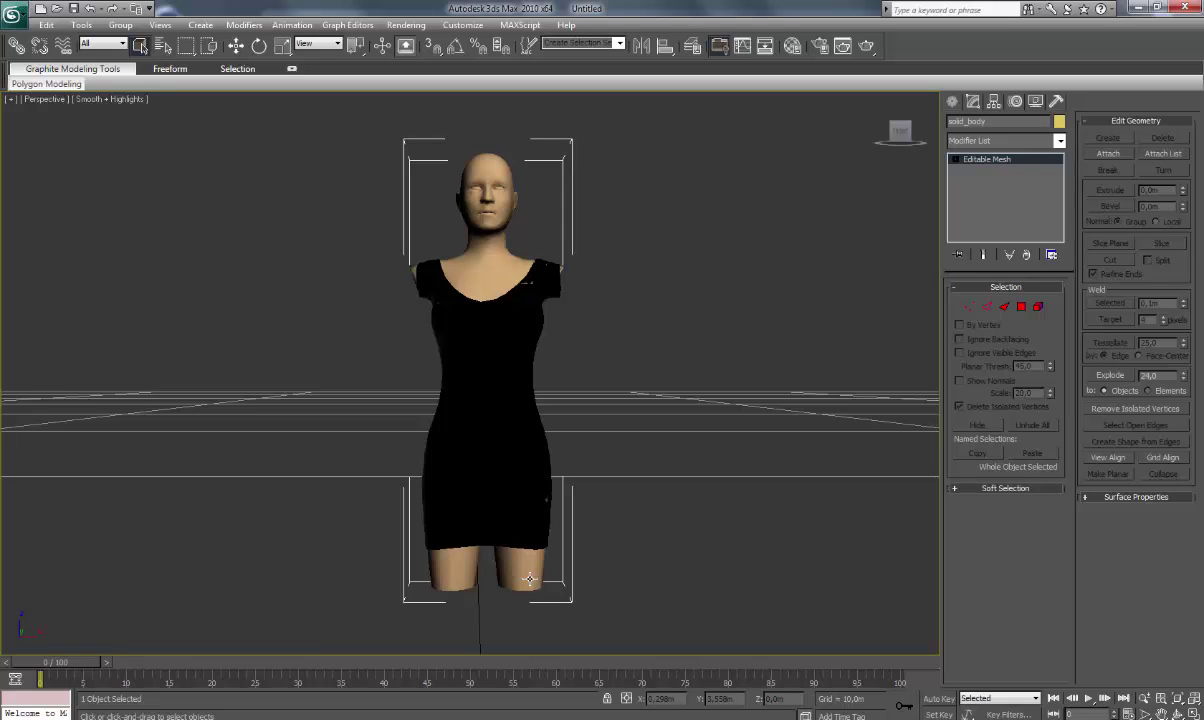
pyautogui.keyDown('ctrl'); pyautogui.click(527, 457); pyautogui.keyUp('ctrl')
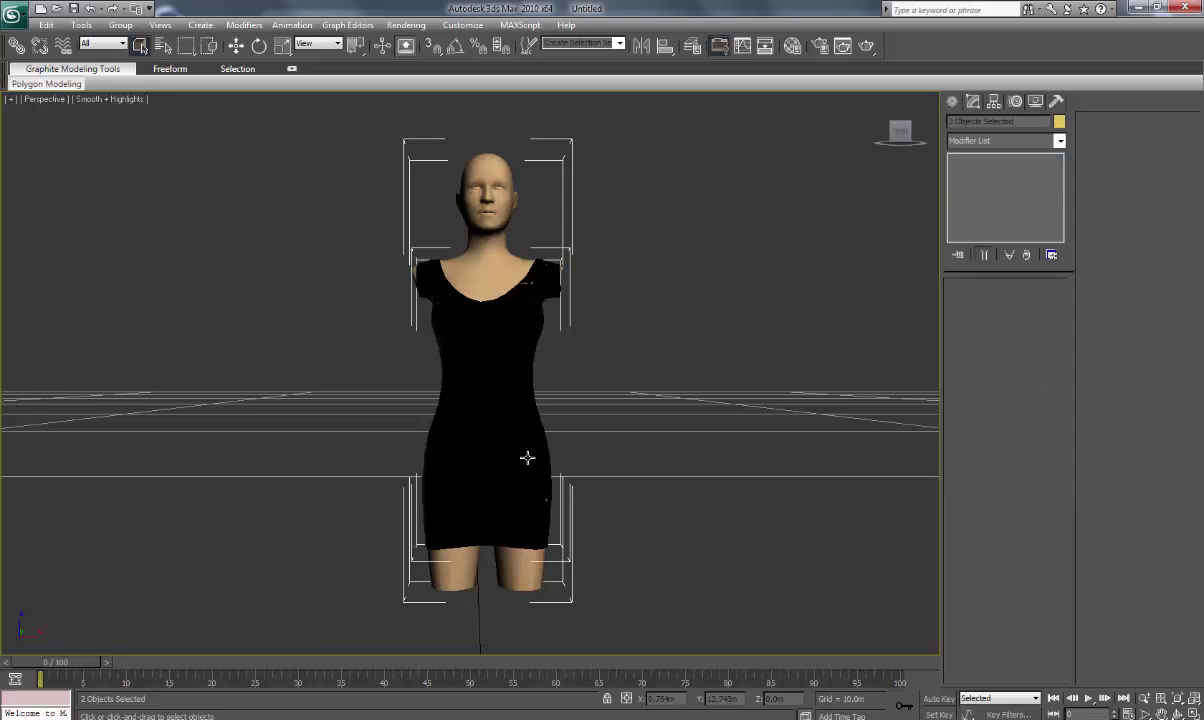
pyautogui.scroll(2, 605, 218)
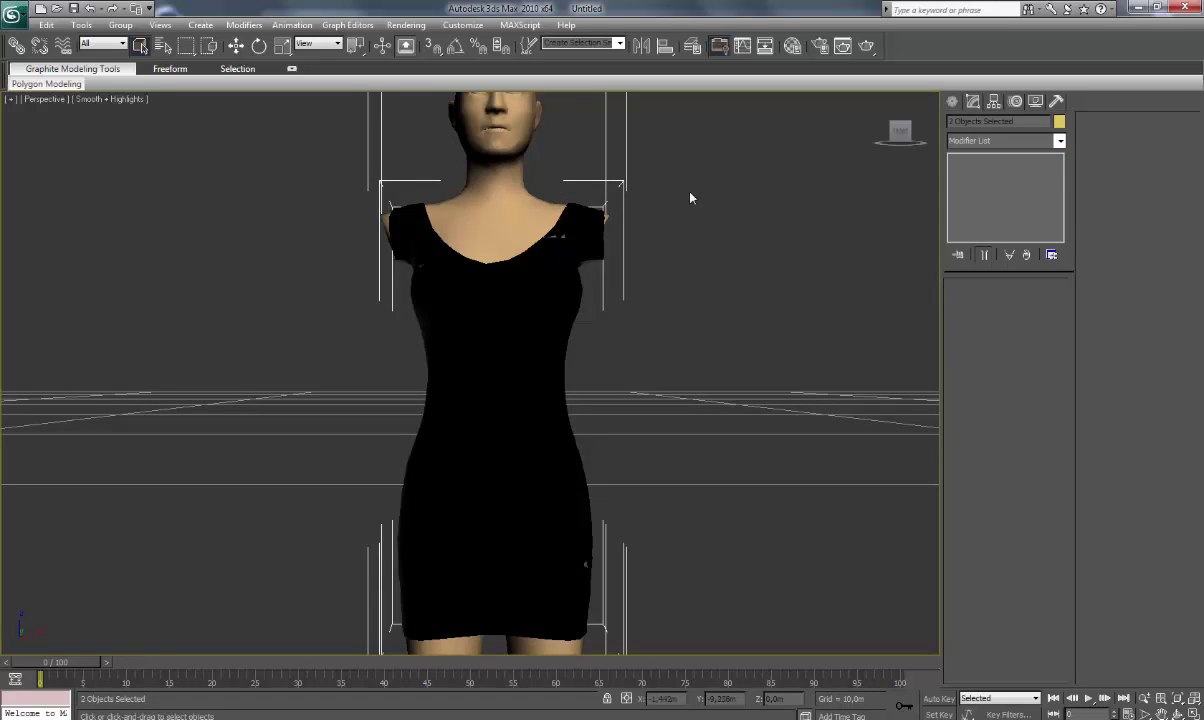
pyautogui.moveTo(691, 193); pyautogui.dragTo(609, 463, button='middle')
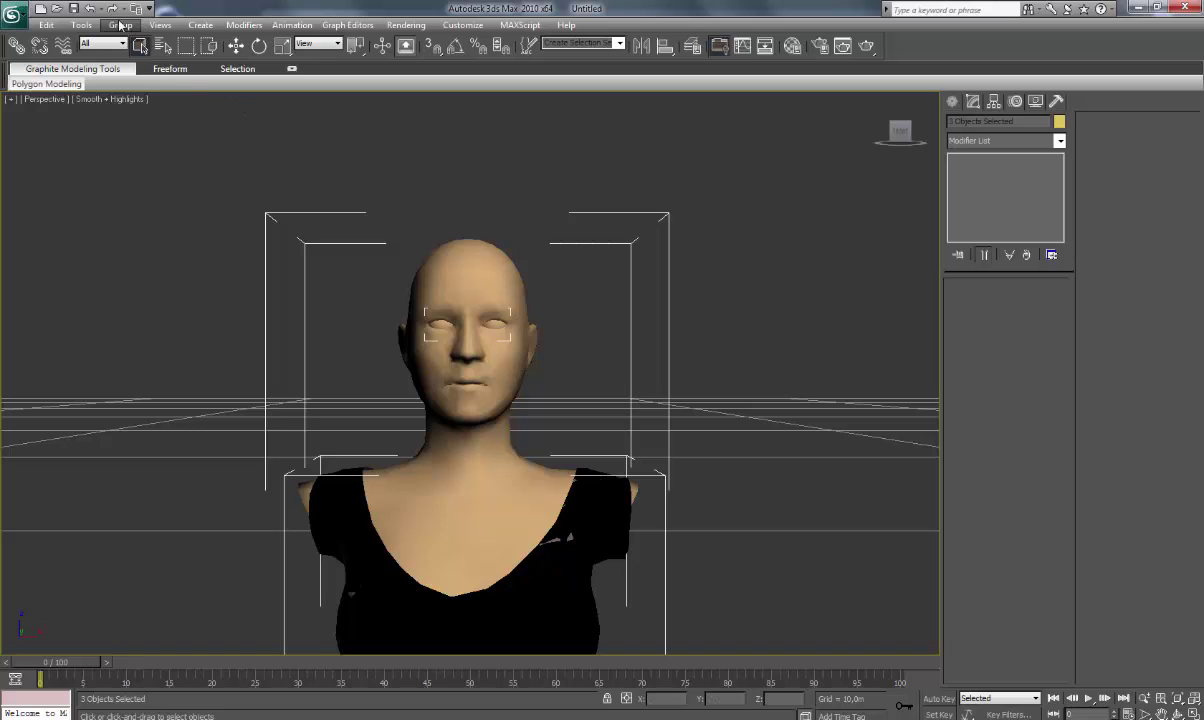
pyautogui.click(119, 27)
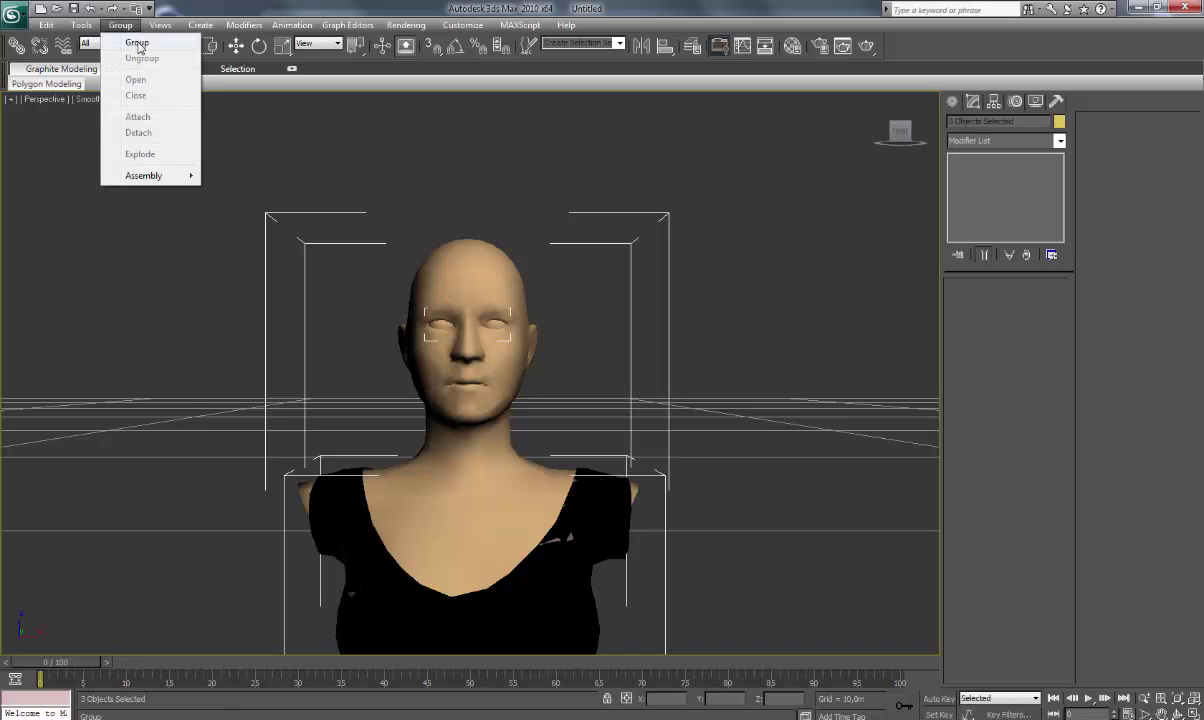
pyautogui.click(138, 44)
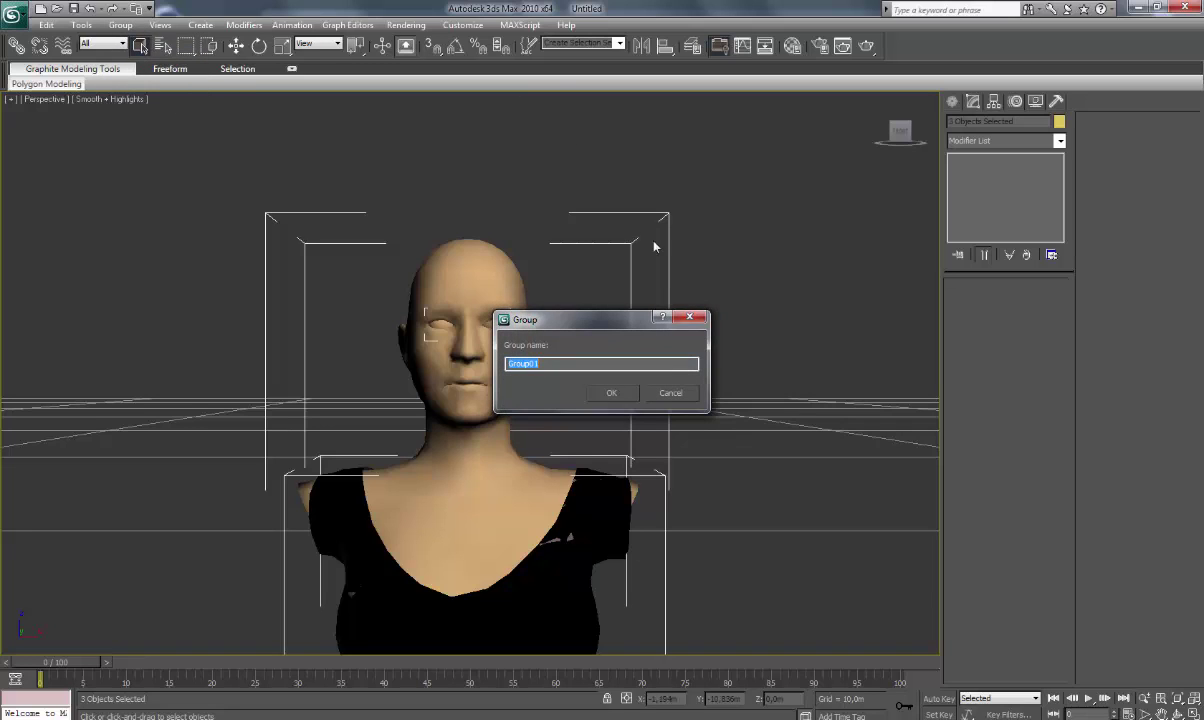
pyautogui.click(614, 393)
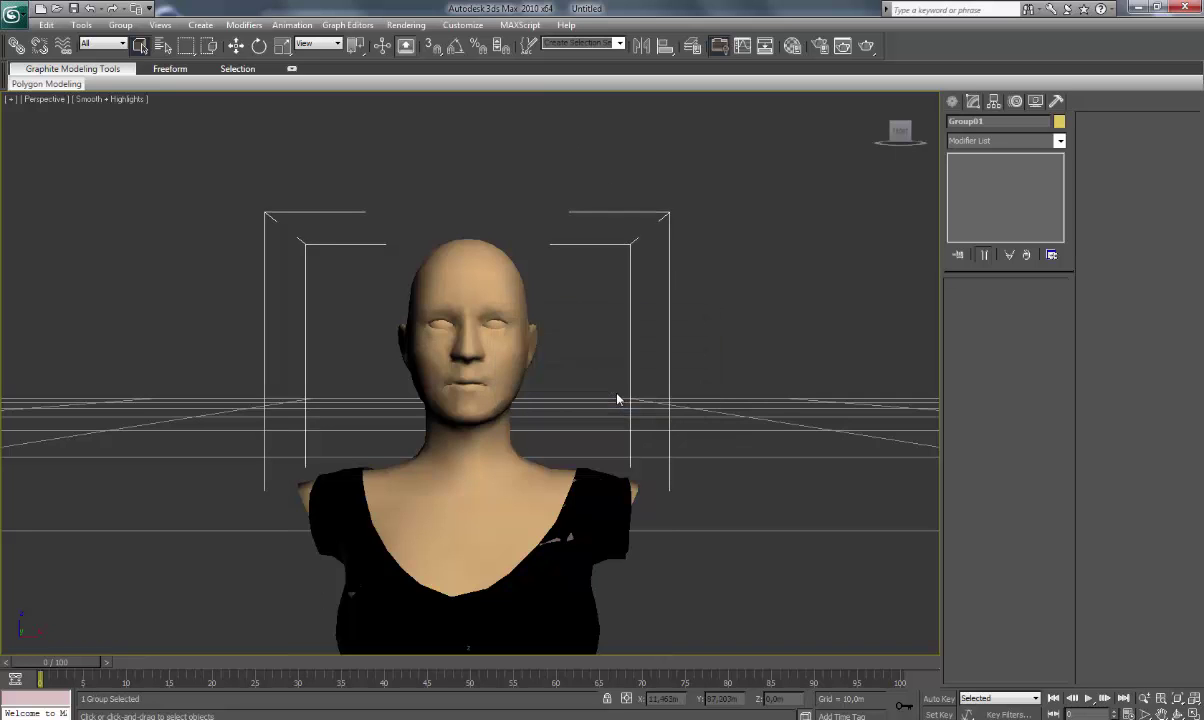
# Clear the selection and create a Dummy helper on the ground beside the mannequin
pyautogui.click(782, 317)
pyautogui.scroll(-5, 784, 318)
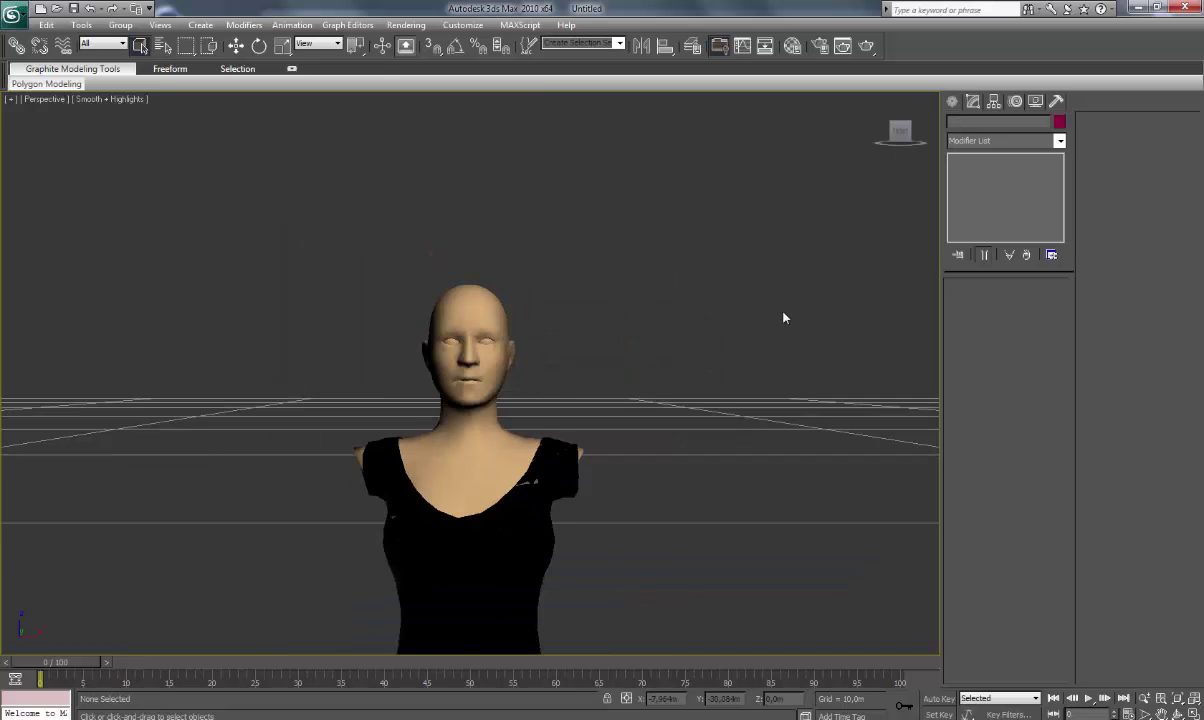
pyautogui.scroll(3, 750, 368)
pyautogui.scroll(-4, 704, 424)
pyautogui.moveTo(704, 424); pyautogui.dragTo(736, 368, button='middle')
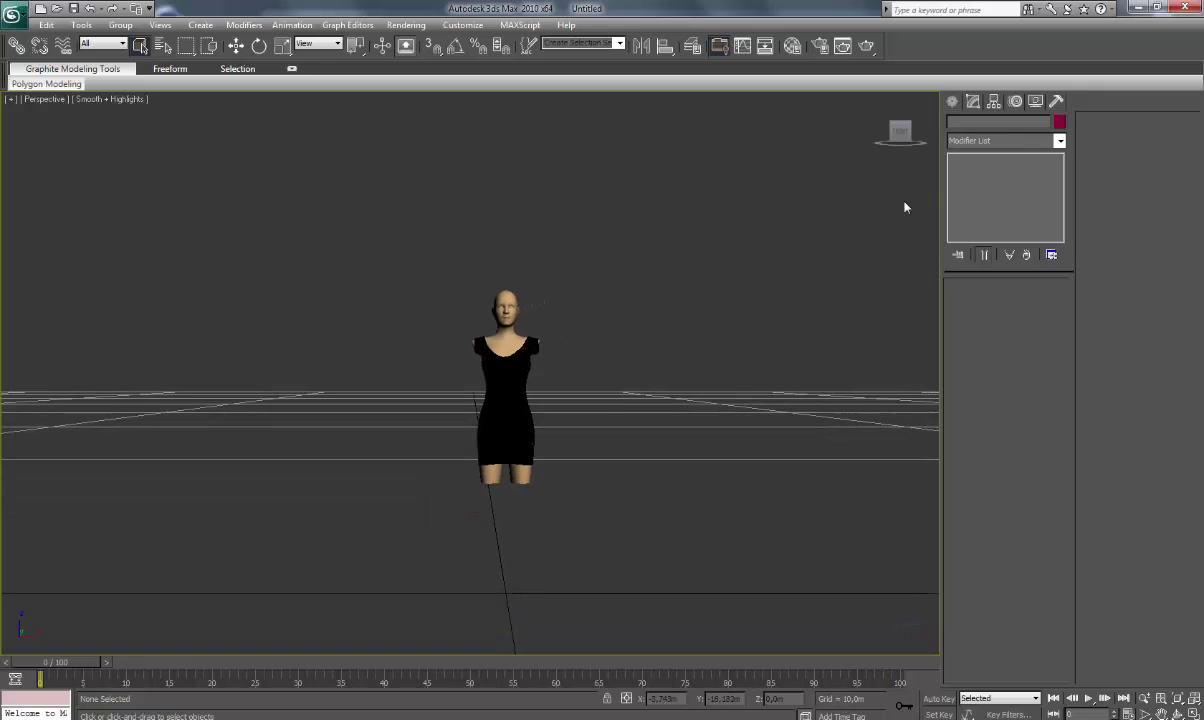
pyautogui.click(953, 103)
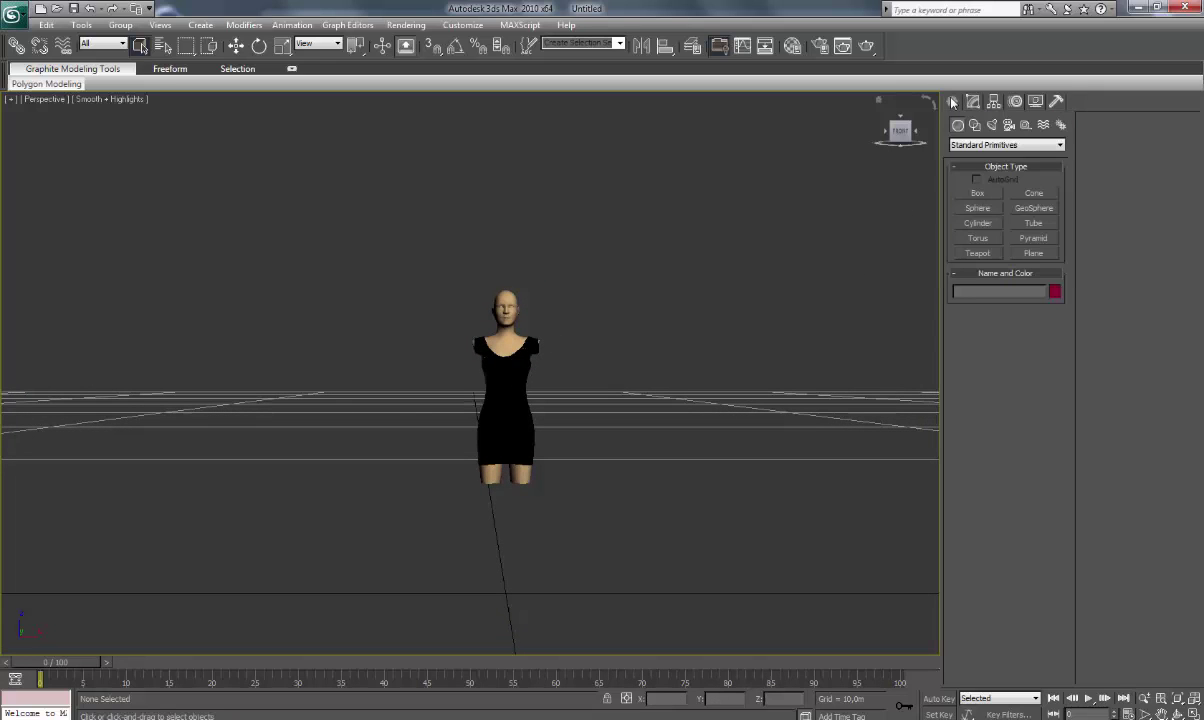
pyautogui.click(1025, 125)
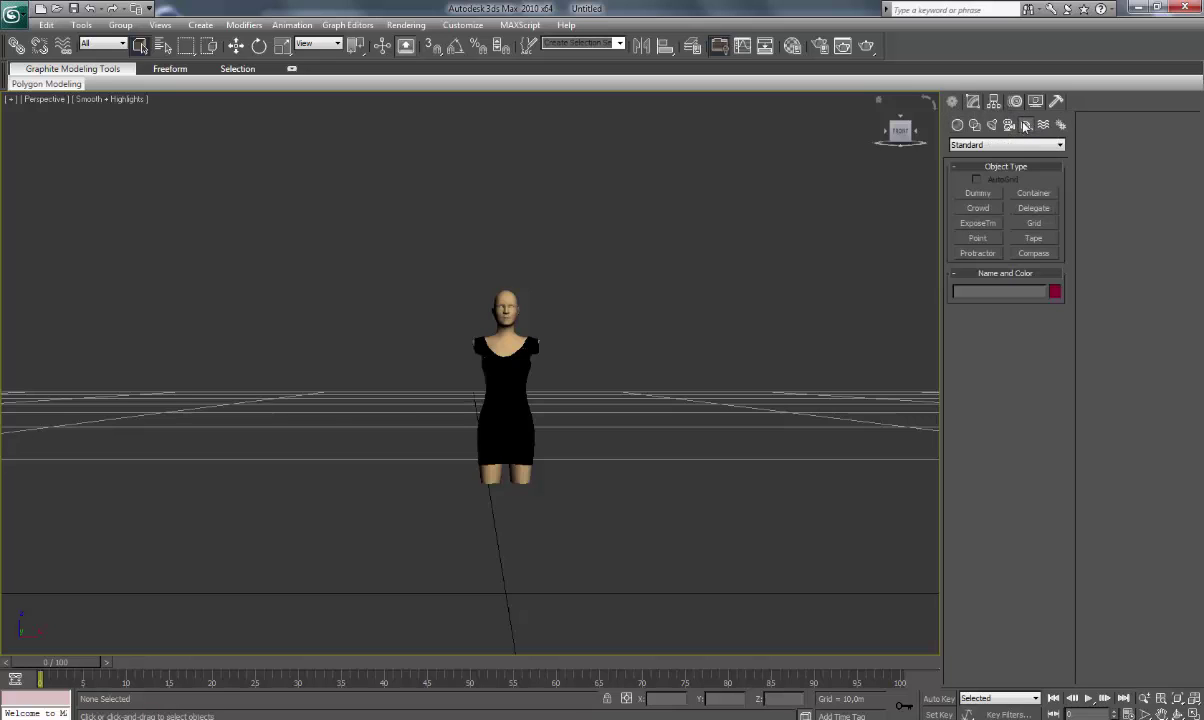
pyautogui.click(977, 195)
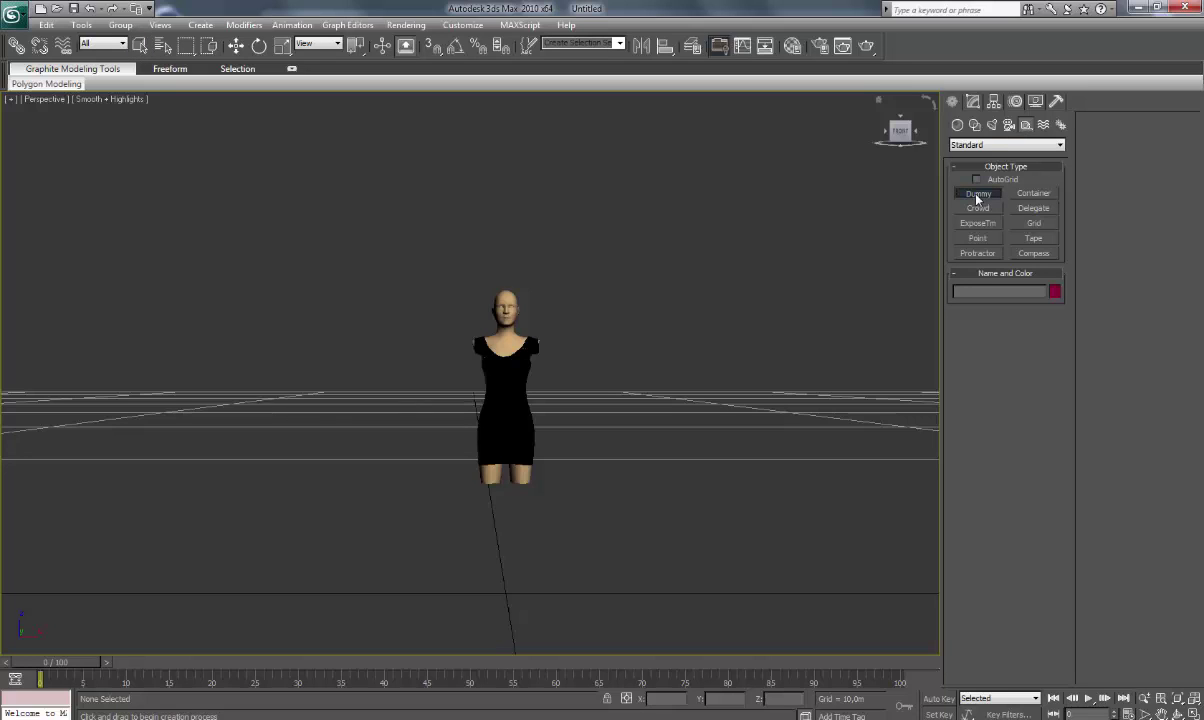
pyautogui.moveTo(699, 486); pyautogui.dragTo(688, 450)
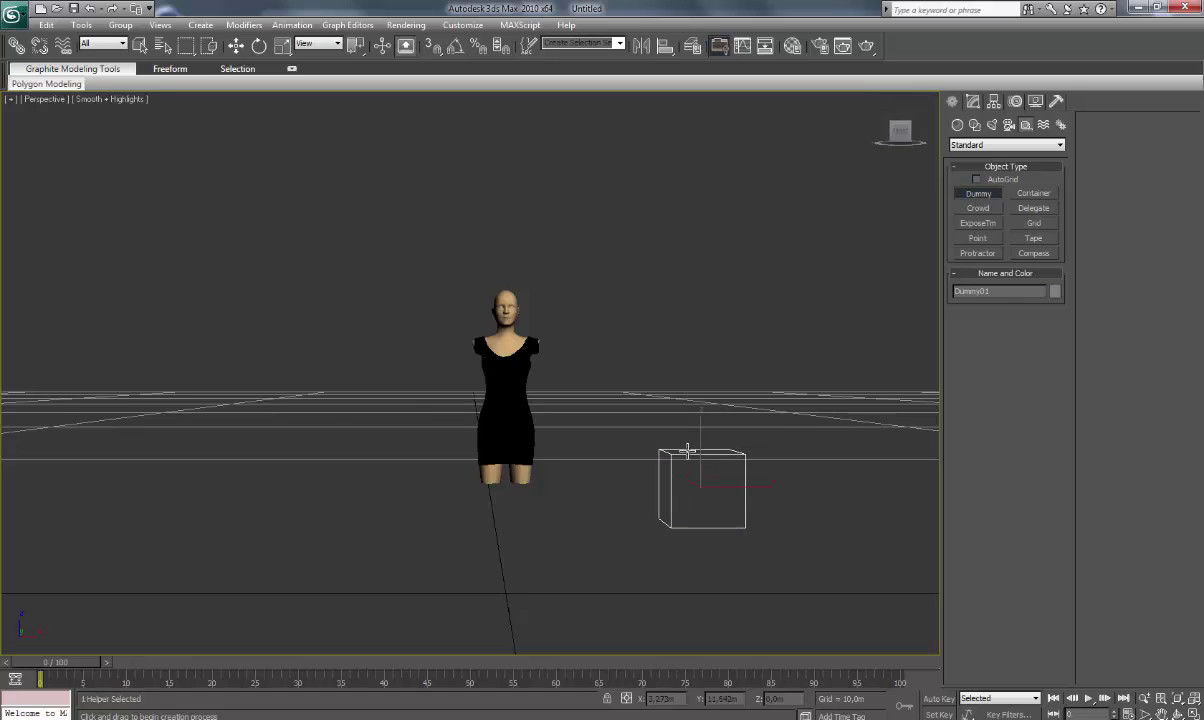
# Move the dummy to the world origin at X 0, Y 0, Z 0 and deselect it
pyautogui.click(235, 46)
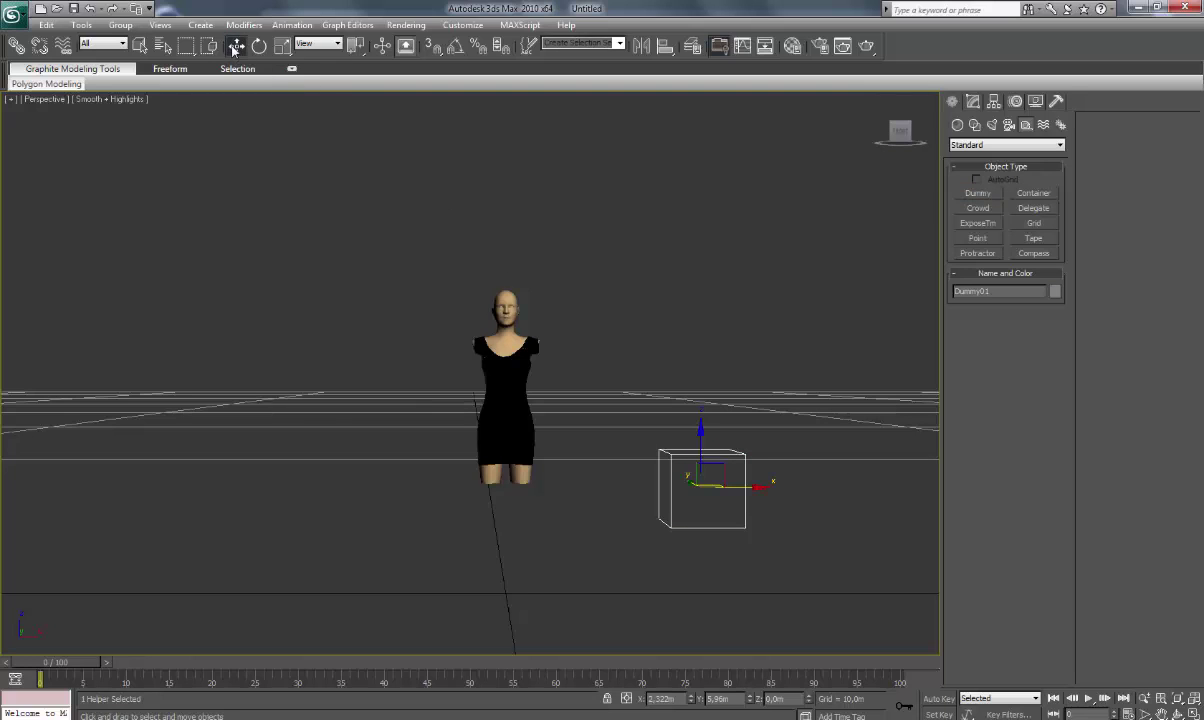
pyautogui.click(680, 698)
pyautogui.write('0')
pyautogui.press('Return')
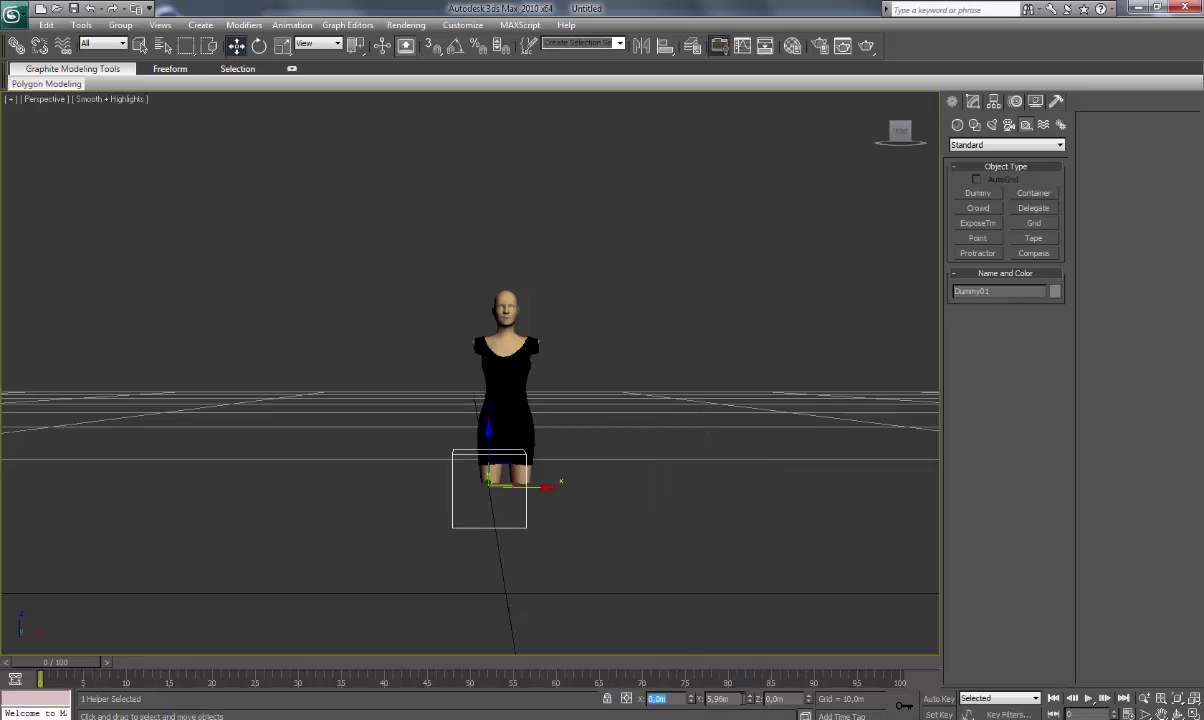
pyautogui.click(735, 699)
pyautogui.write('0')
pyautogui.press('Return')
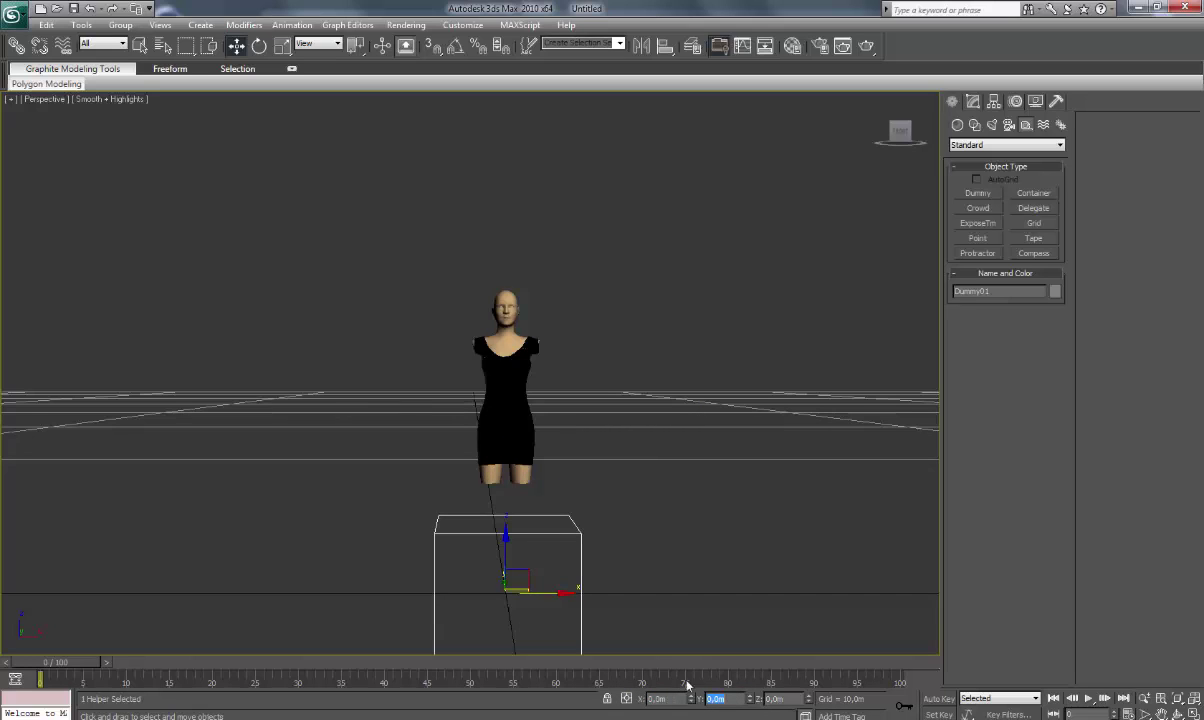
pyautogui.click(775, 699)
pyautogui.write('0')
pyautogui.press('Return')
pyautogui.click(682, 515)
pyautogui.scroll(-3, 700, 494)
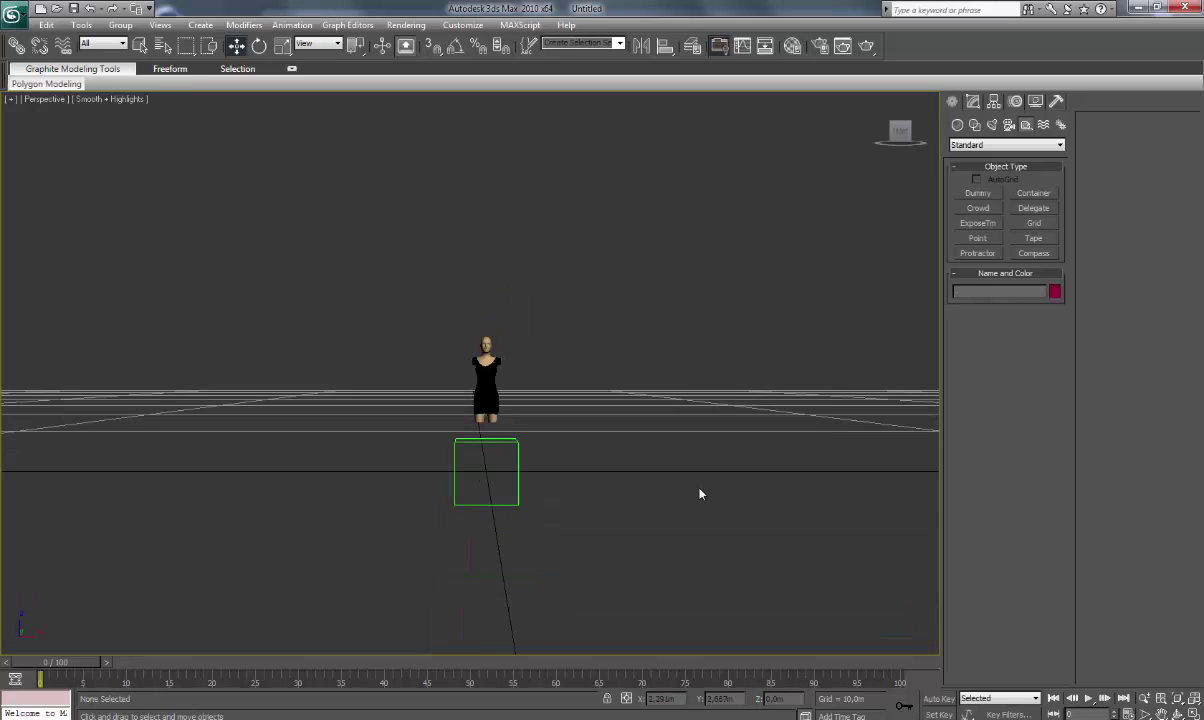
# Apply a Skin modifier to the mannequin group
pyautogui.scroll(3, 683, 472)
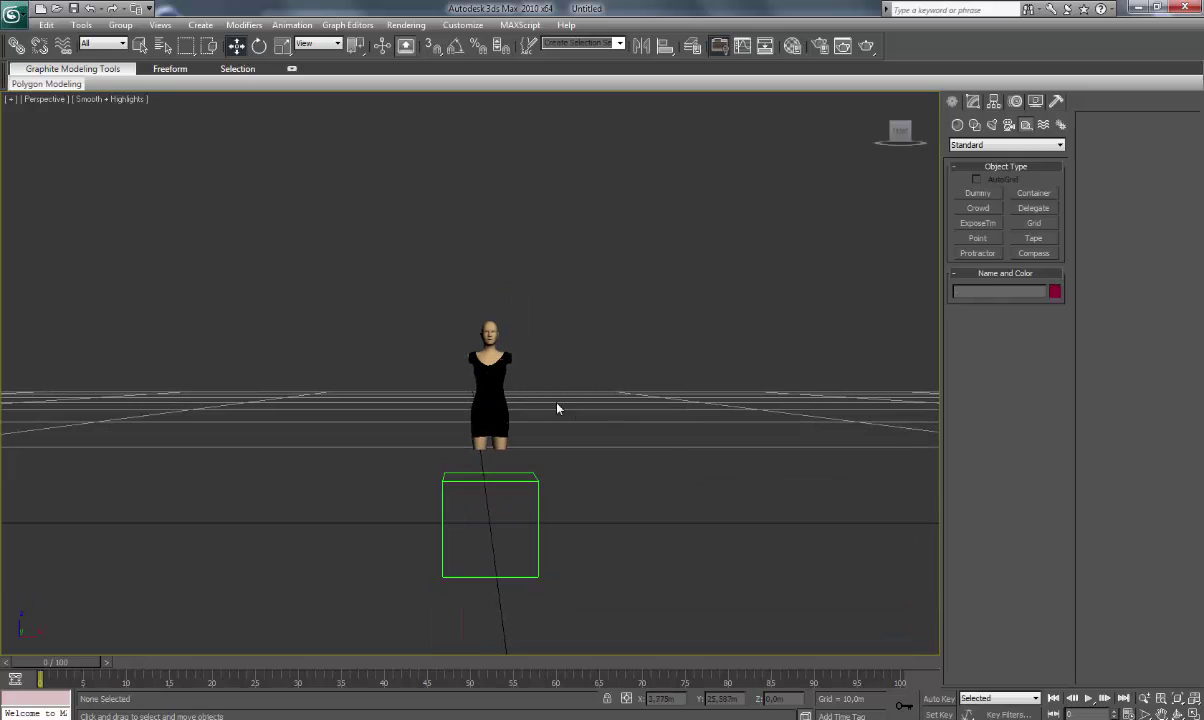
pyautogui.click(492, 378)
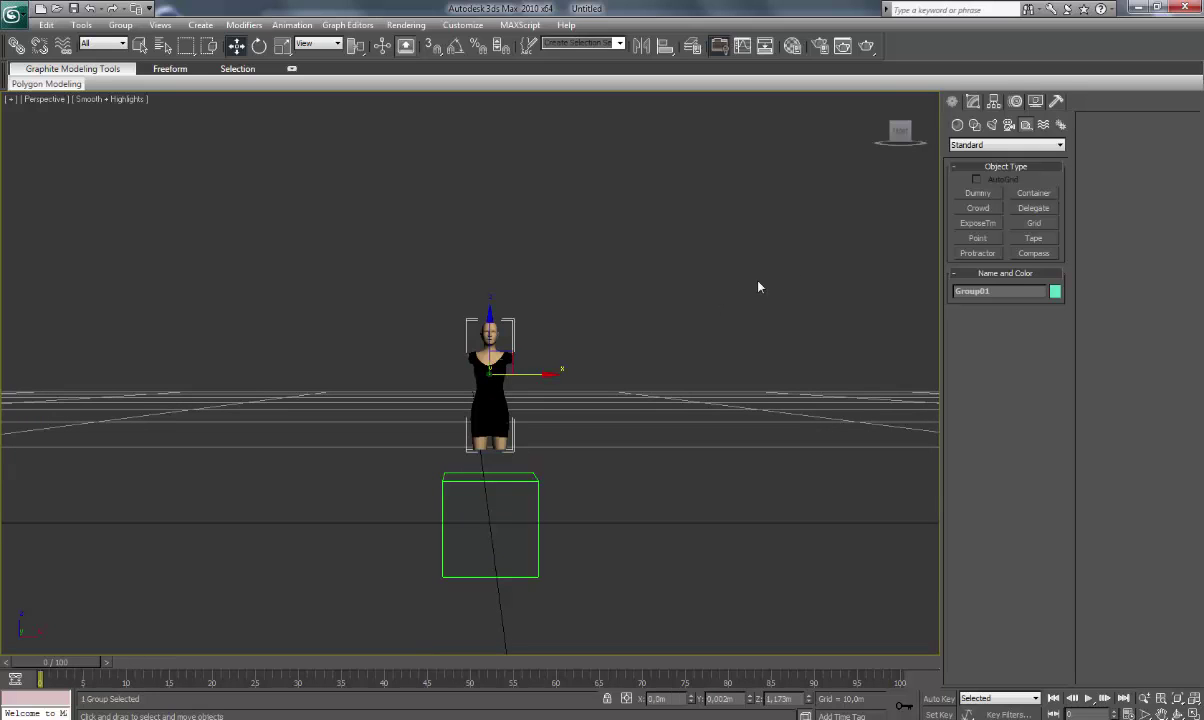
pyautogui.click(974, 103)
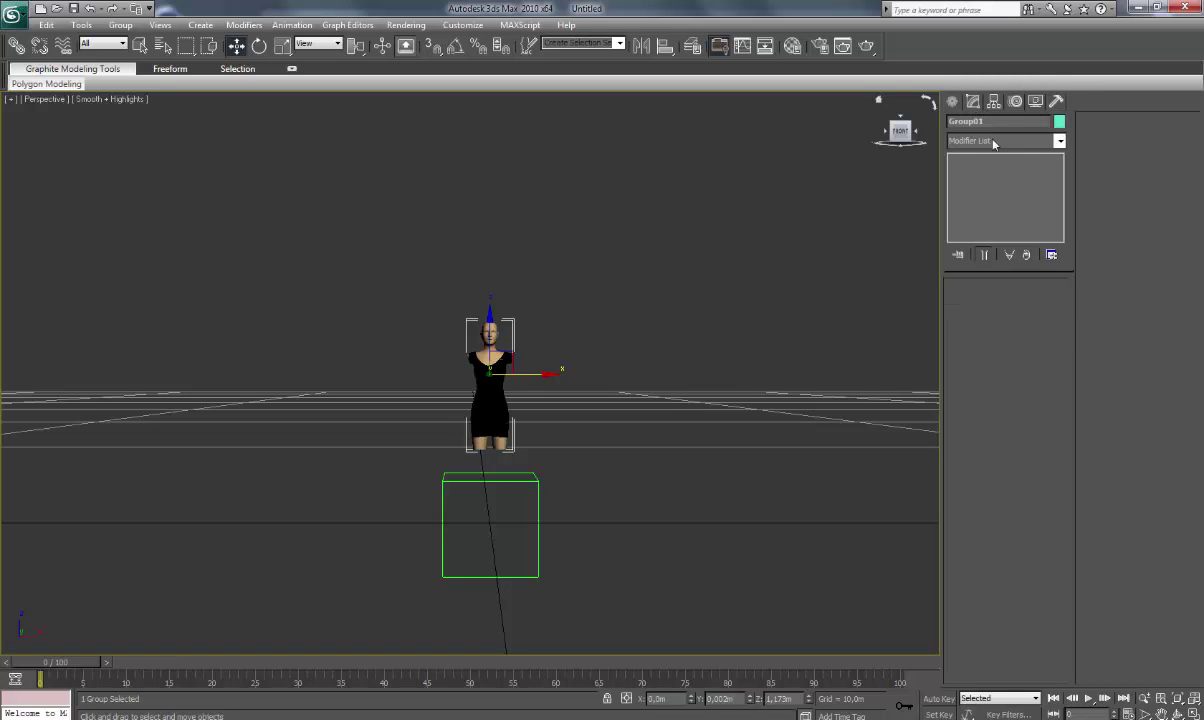
pyautogui.click(976, 143)
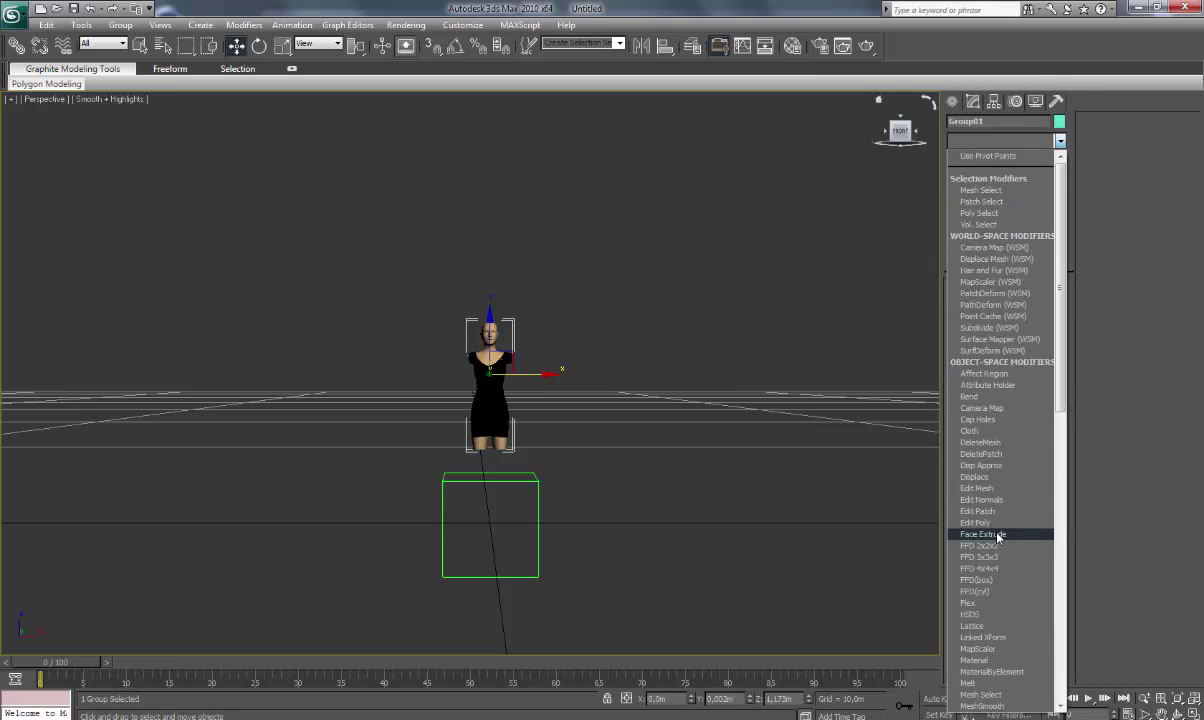
pyautogui.scroll(-1, 997, 539)
pyautogui.scroll(-10, 997, 539)
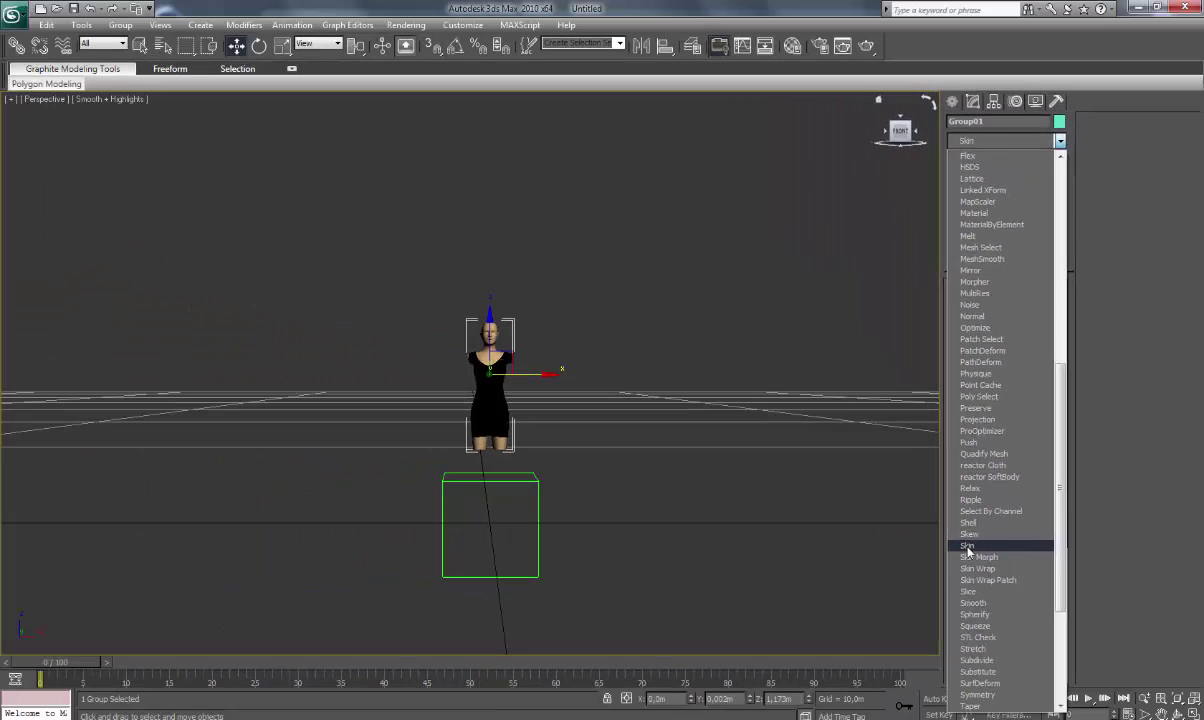
pyautogui.click(676, 528)
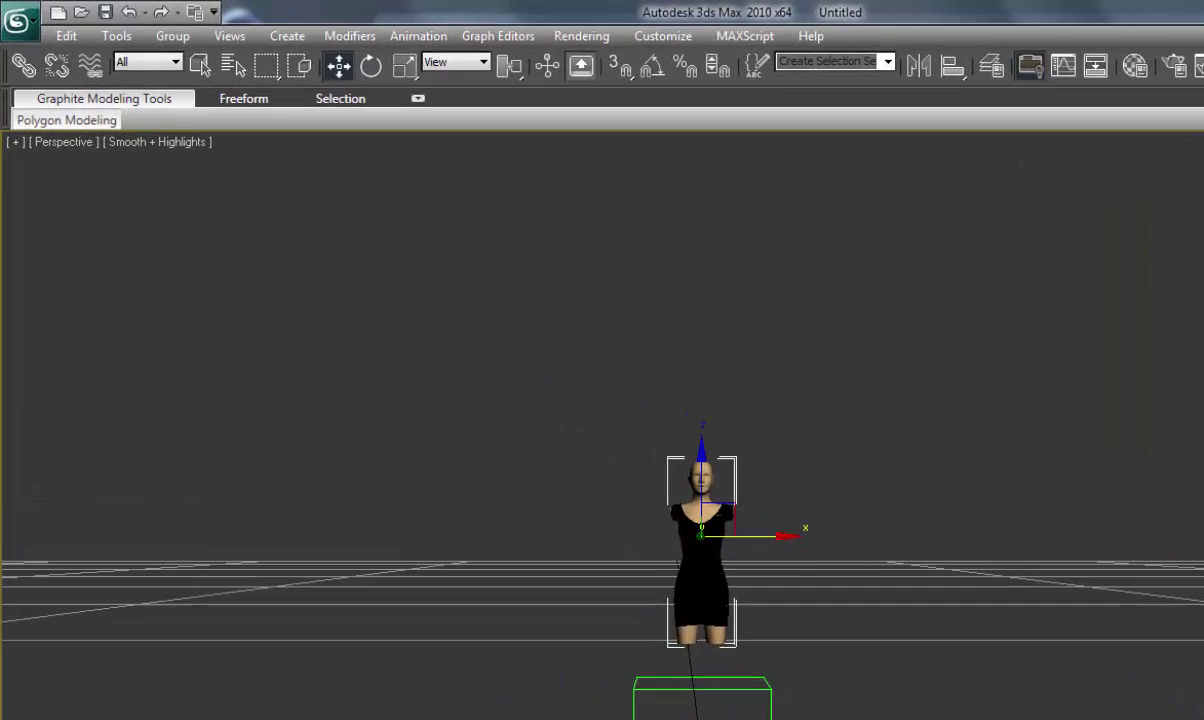
# Add Dummy01 as the bone of the group's Skin modifier and clear the selection
pyautogui.click(1000, 438)
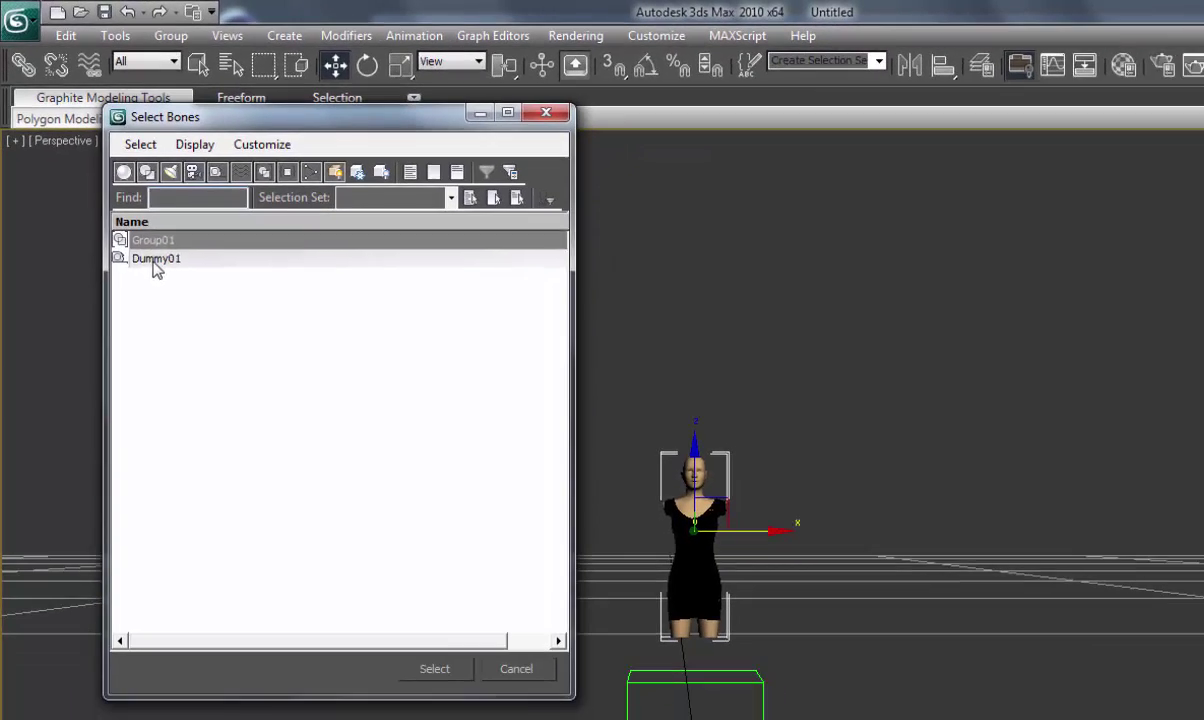
pyautogui.click(254, 436)
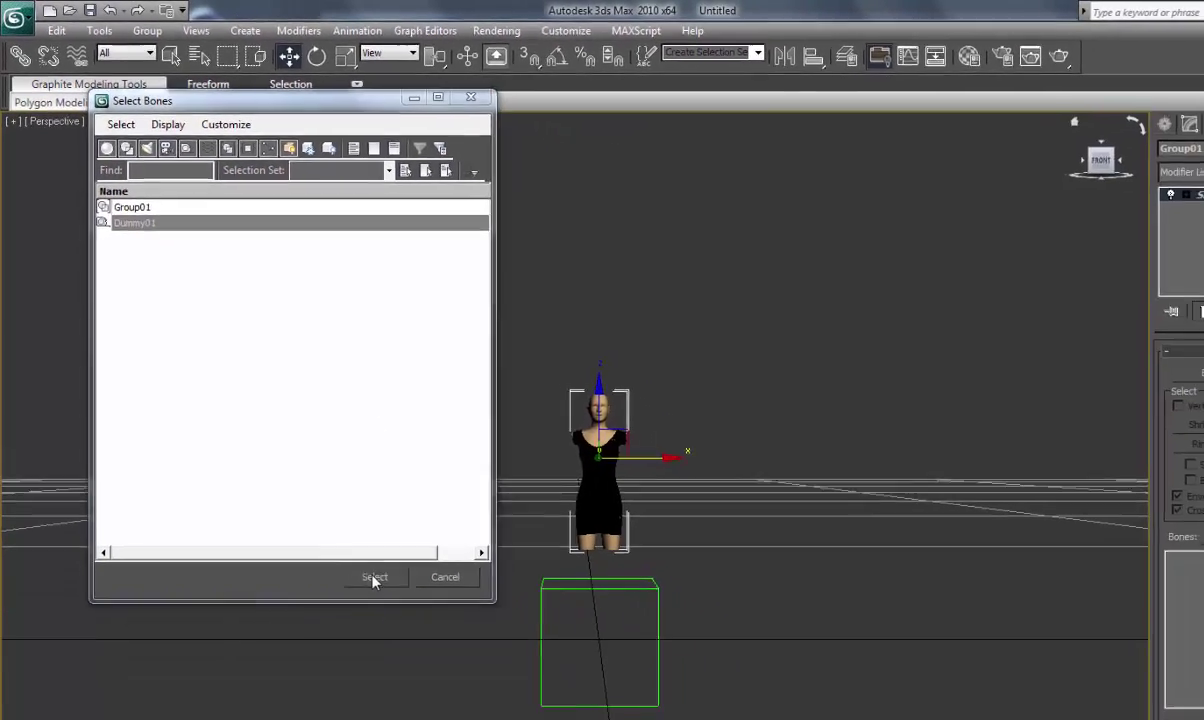
pyautogui.click(433, 669)
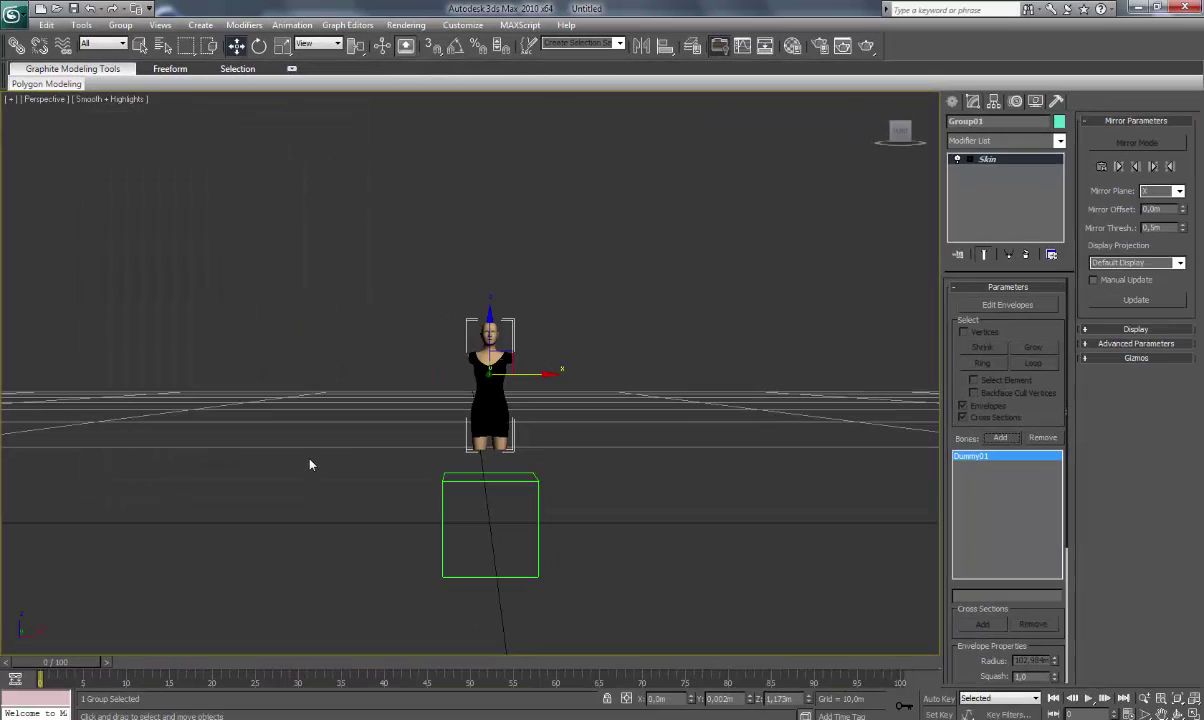
pyautogui.click(310, 464)
pyautogui.moveTo(318, 456); pyautogui.dragTo(347, 449, button='middle')
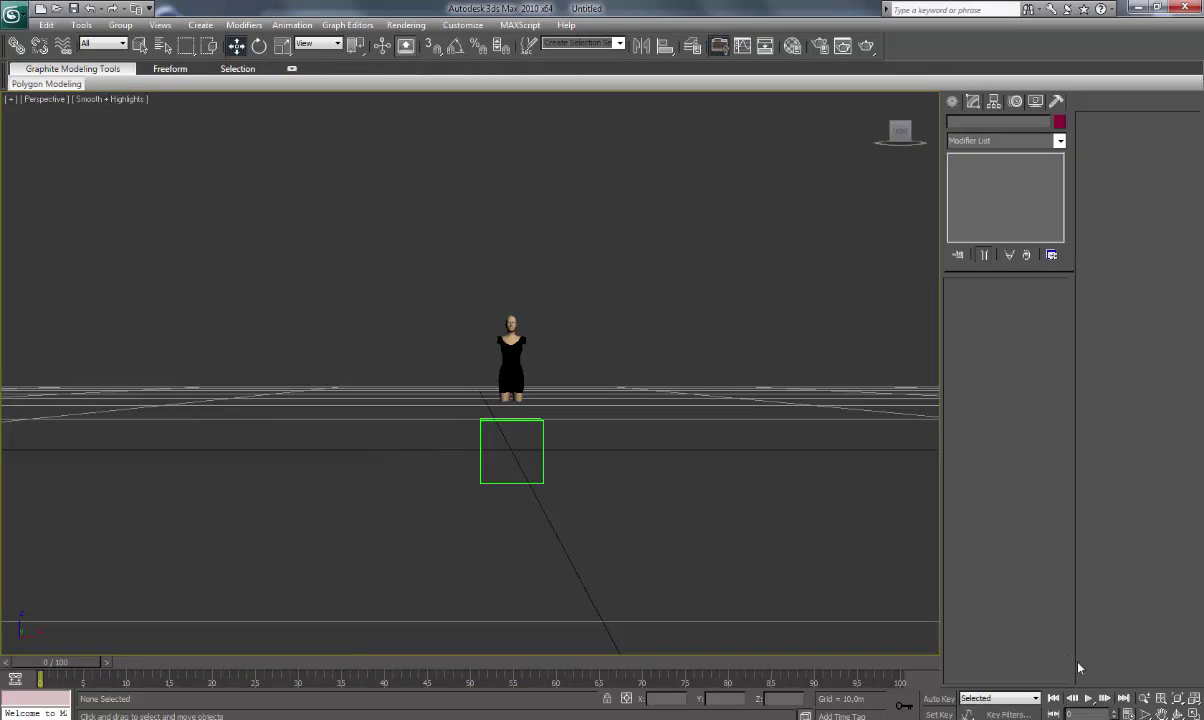
# Set the animation's end time to frame 400 in the time configuration
pyautogui.click(1127, 707)
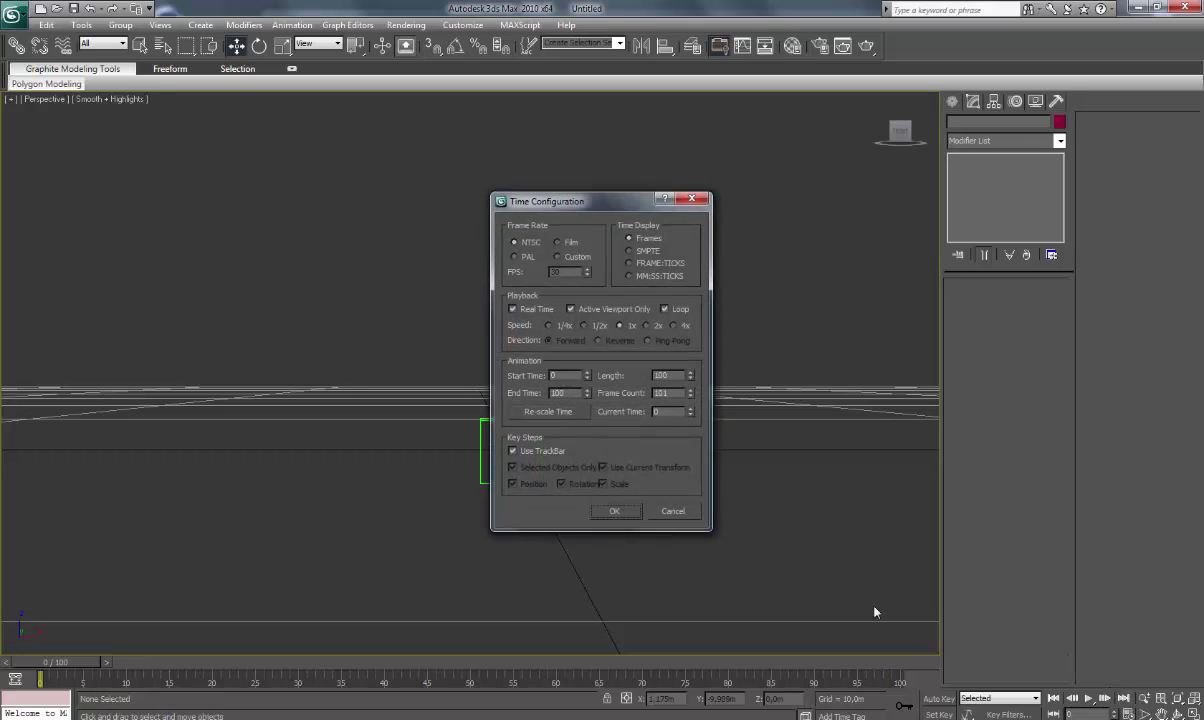
pyautogui.doubleClick(573, 393)
pyautogui.write('400')
pyautogui.click(614, 513)
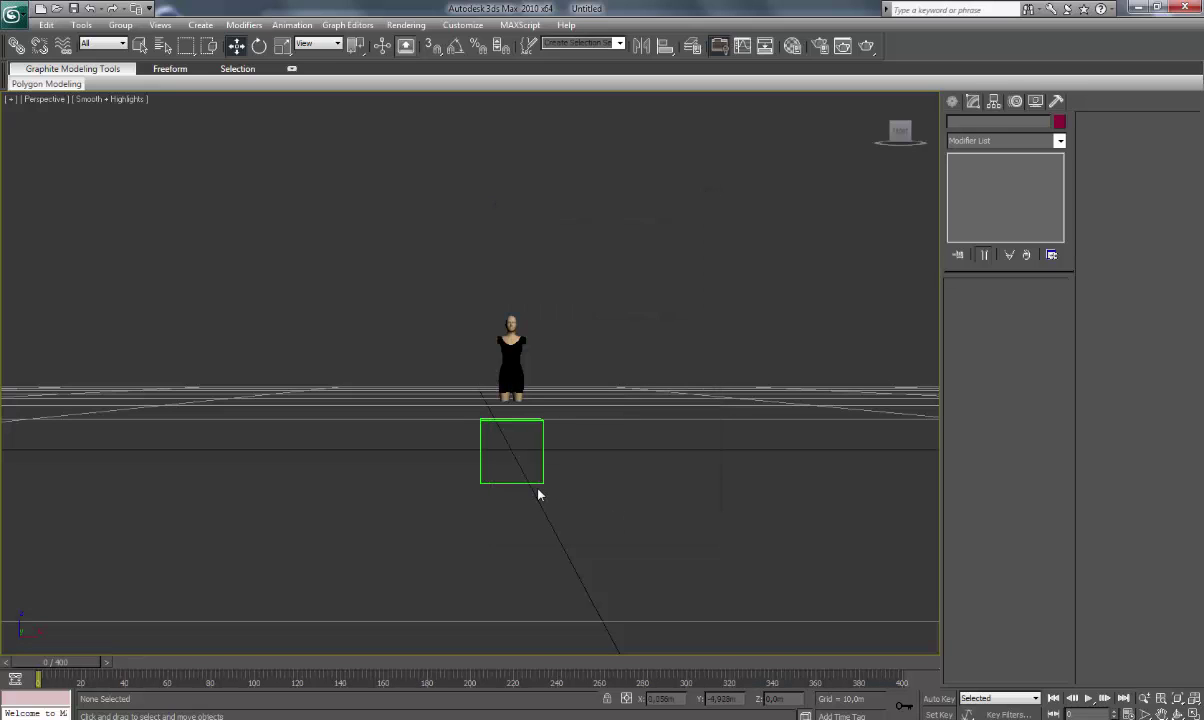
# With Auto Key on, rotate the dummy one full turn about its vertical axis at frame 400, and deselect it
pyautogui.click(533, 481)
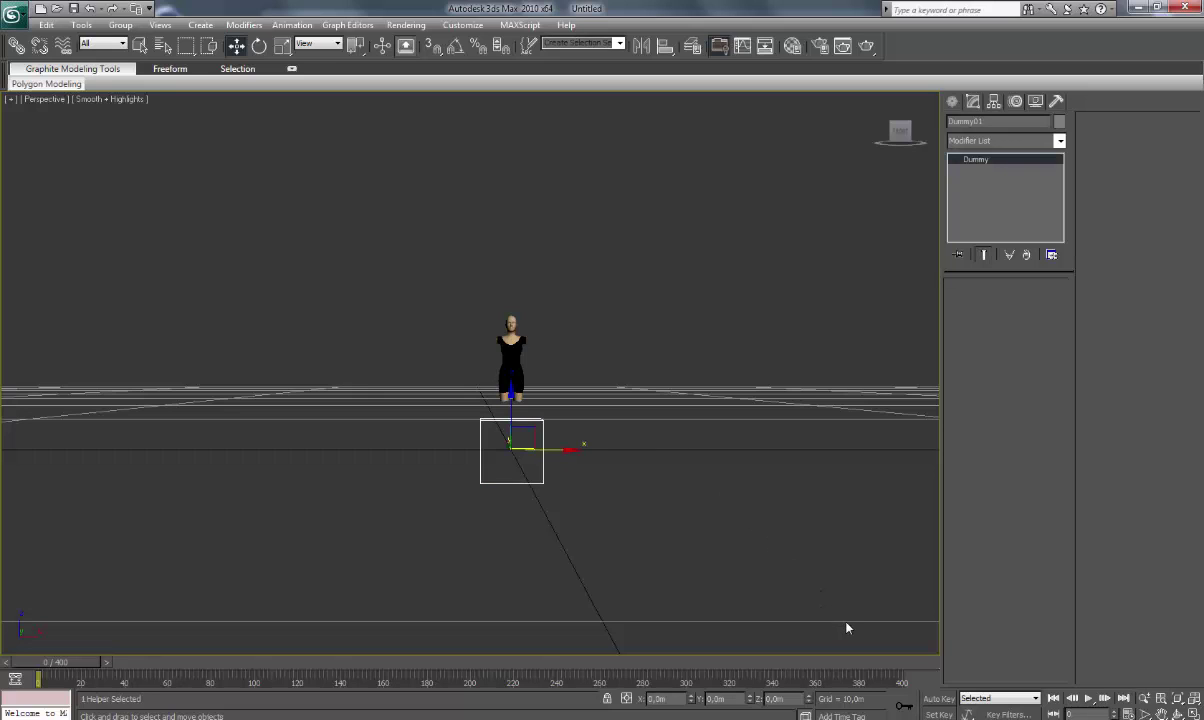
pyautogui.click(939, 699)
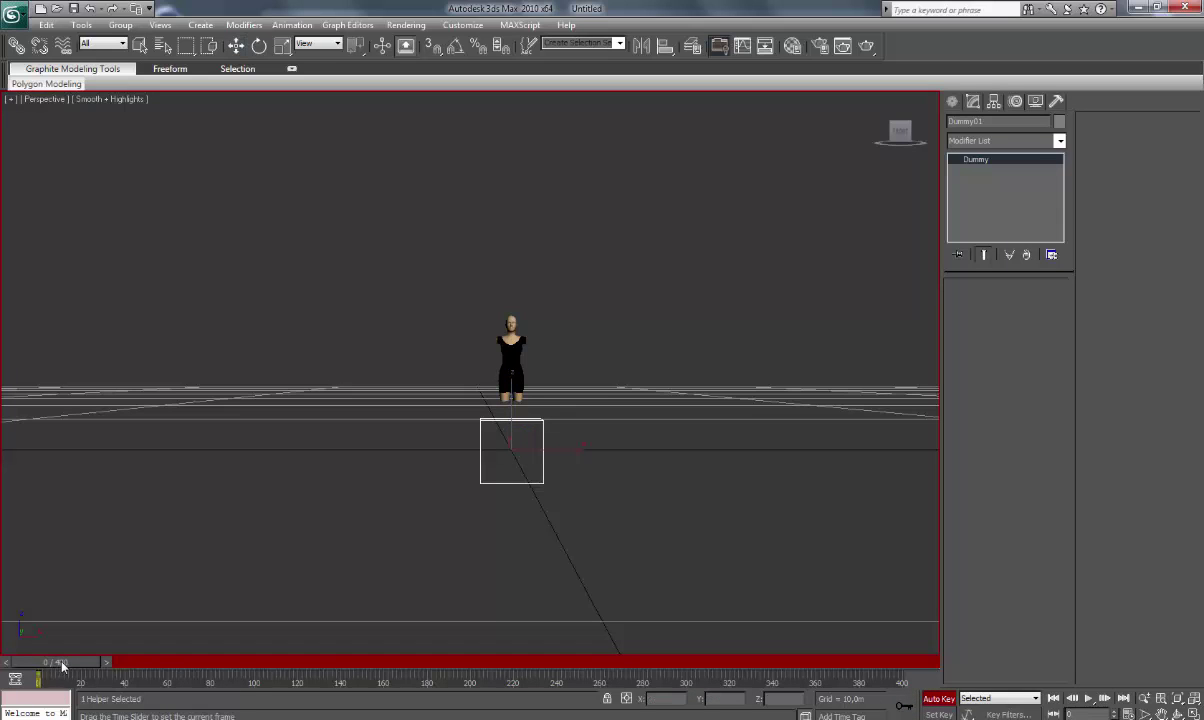
pyautogui.moveTo(54, 664)
pyautogui.mouseDown()
pyautogui.moveTo(520, 690)
pyautogui.moveTo(898, 667)
pyautogui.mouseUp()
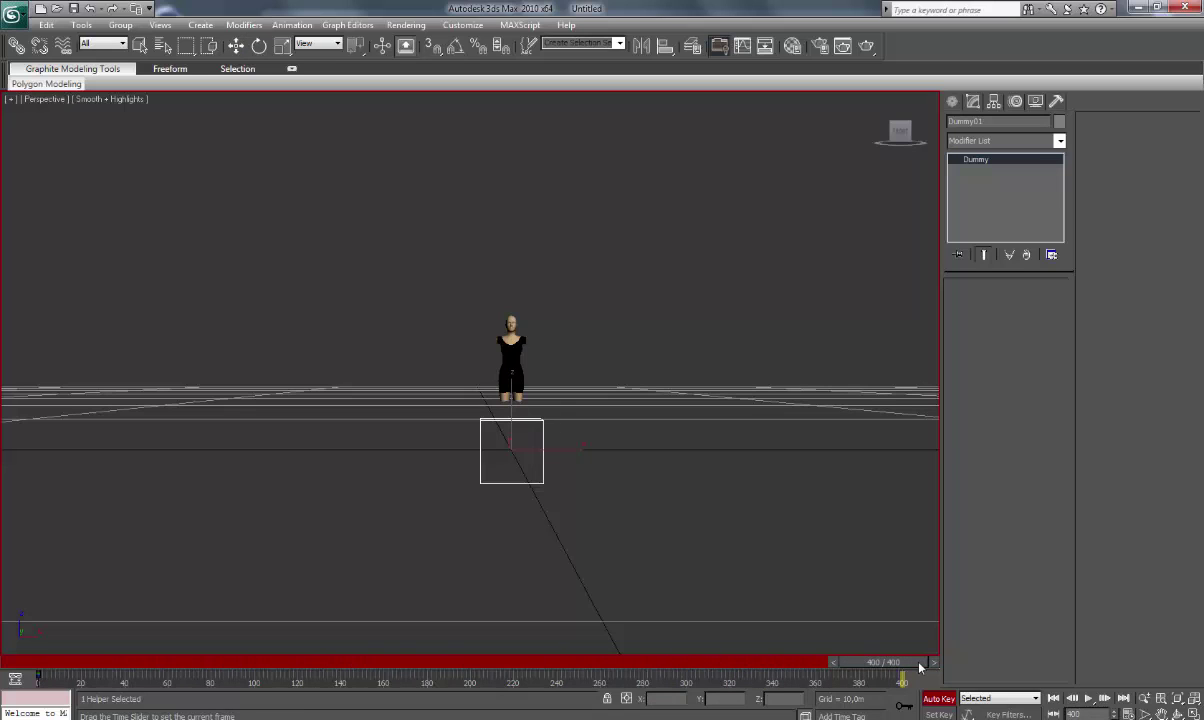
pyautogui.press('w')
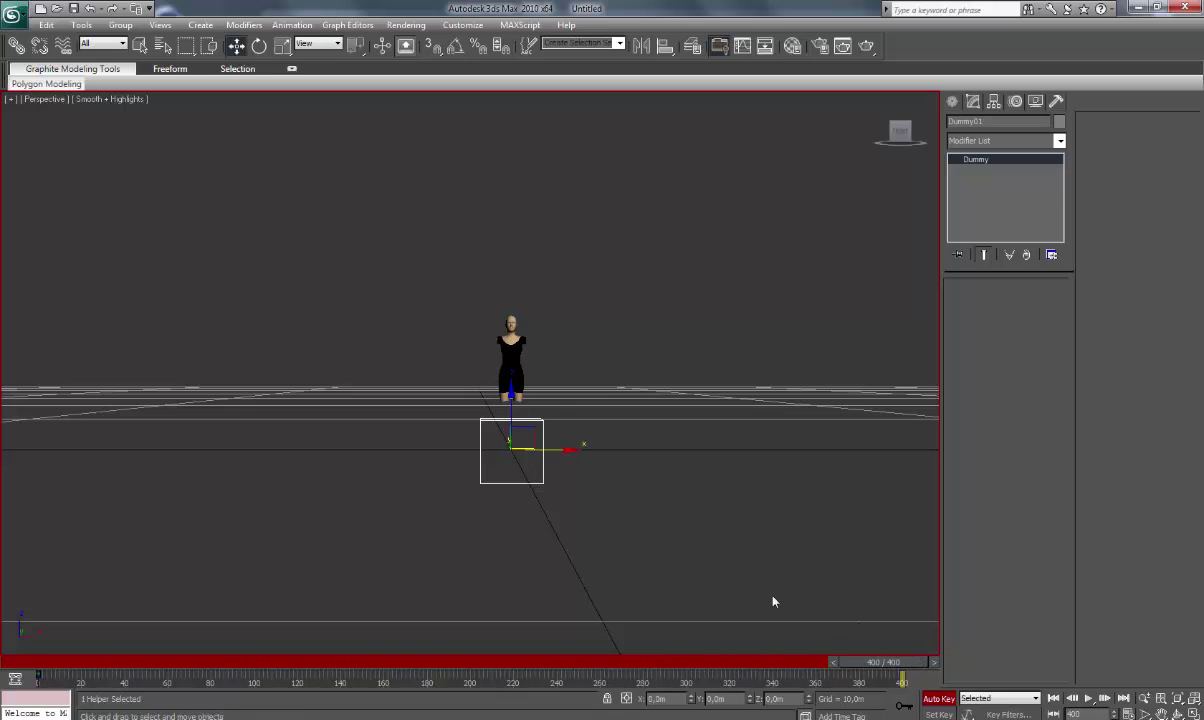
pyautogui.click(259, 46)
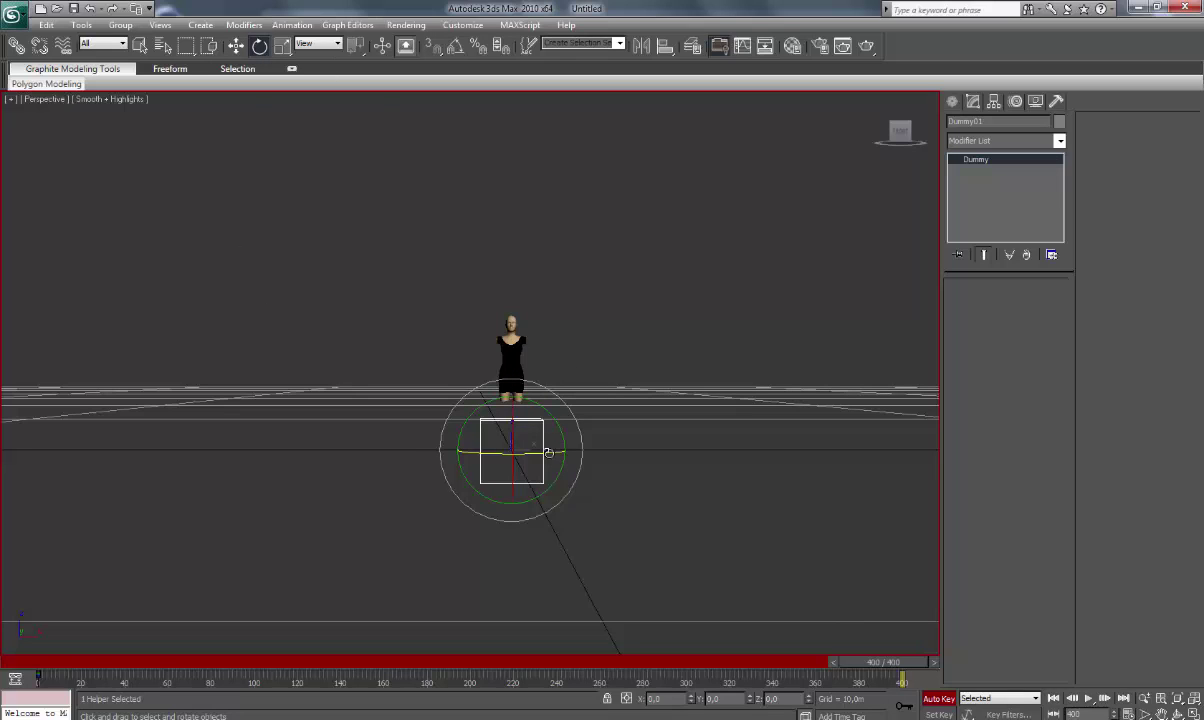
pyautogui.moveTo(548, 453); pyautogui.dragTo(32, 487)
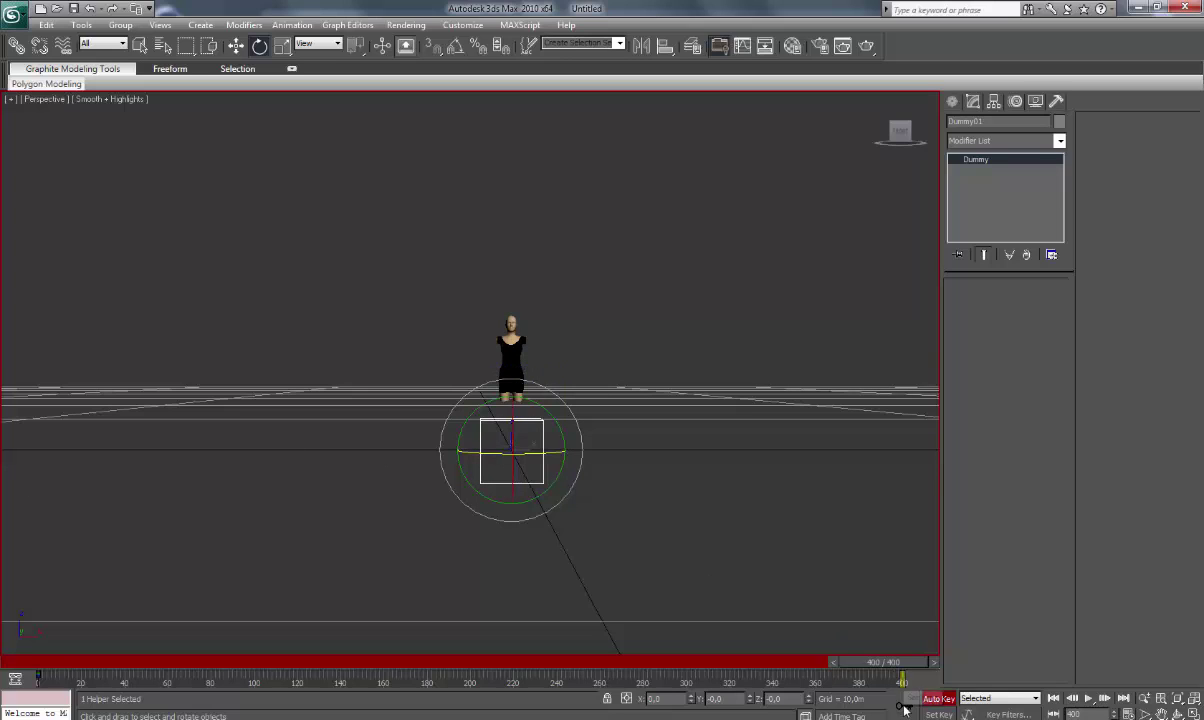
pyautogui.click(672, 485)
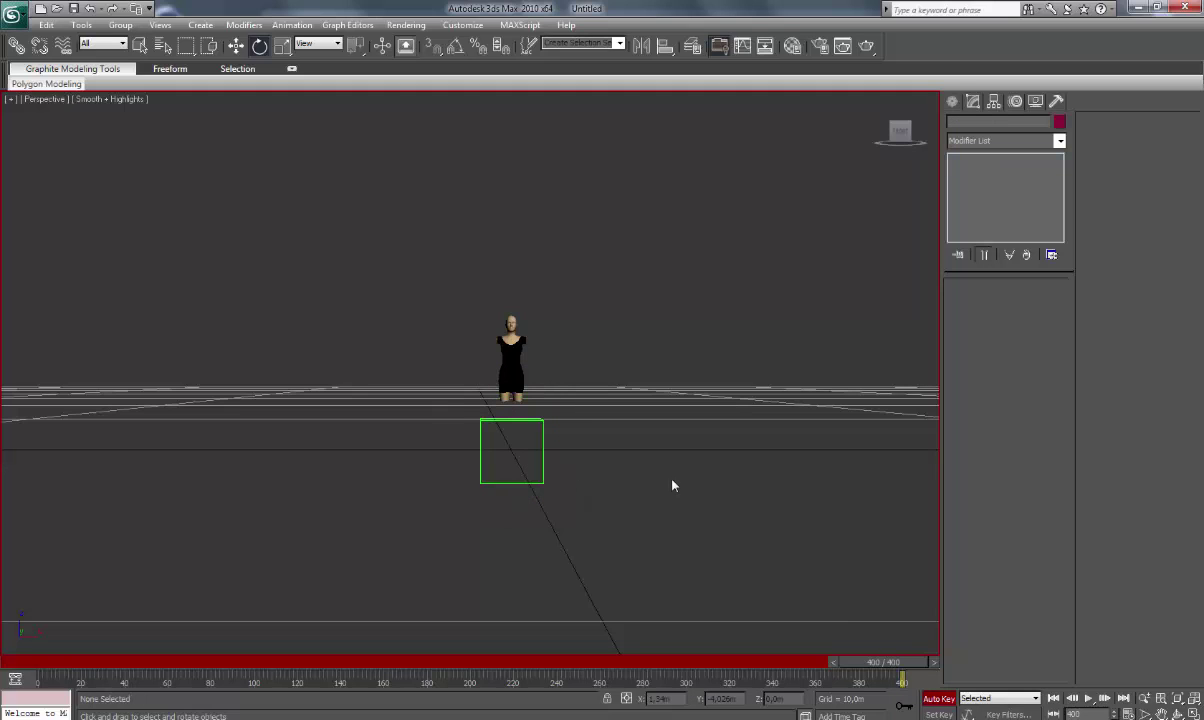
# Show the dummy's animation curves in the mini curve editor and set its rotation keys' tangents to linear
pyautogui.scroll(5, 672, 485)
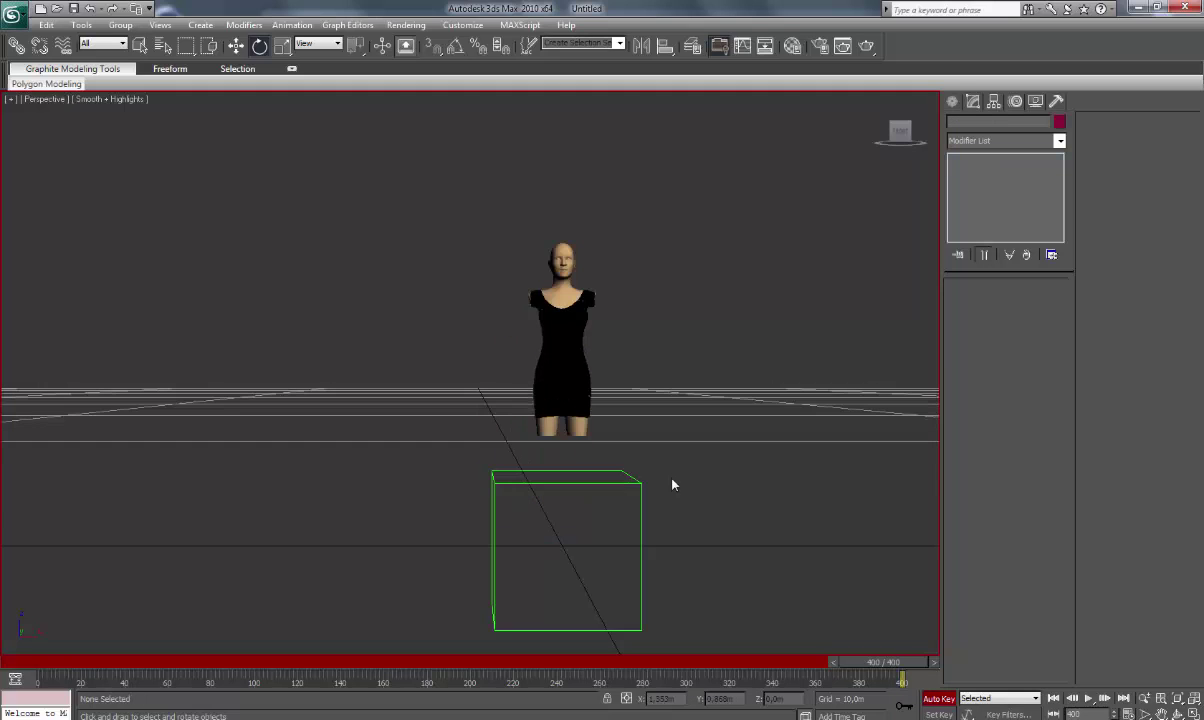
pyautogui.moveTo(707, 467); pyautogui.dragTo(602, 446, button='middle')
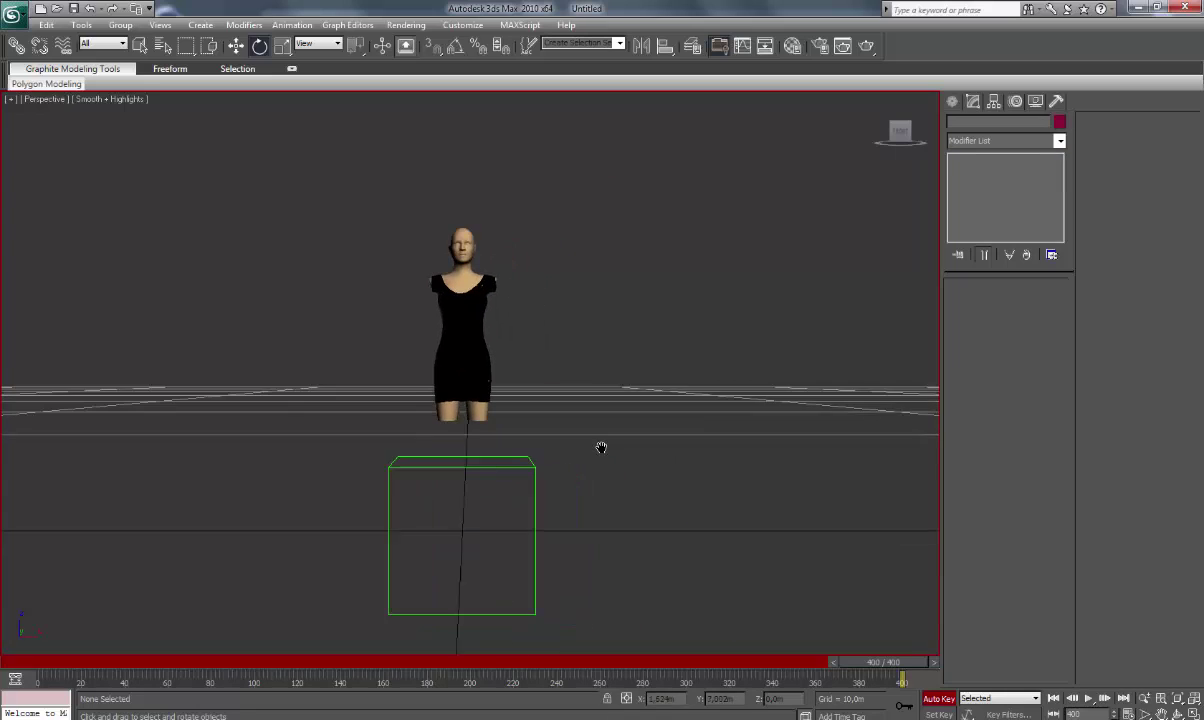
pyautogui.scroll(3, 601, 447)
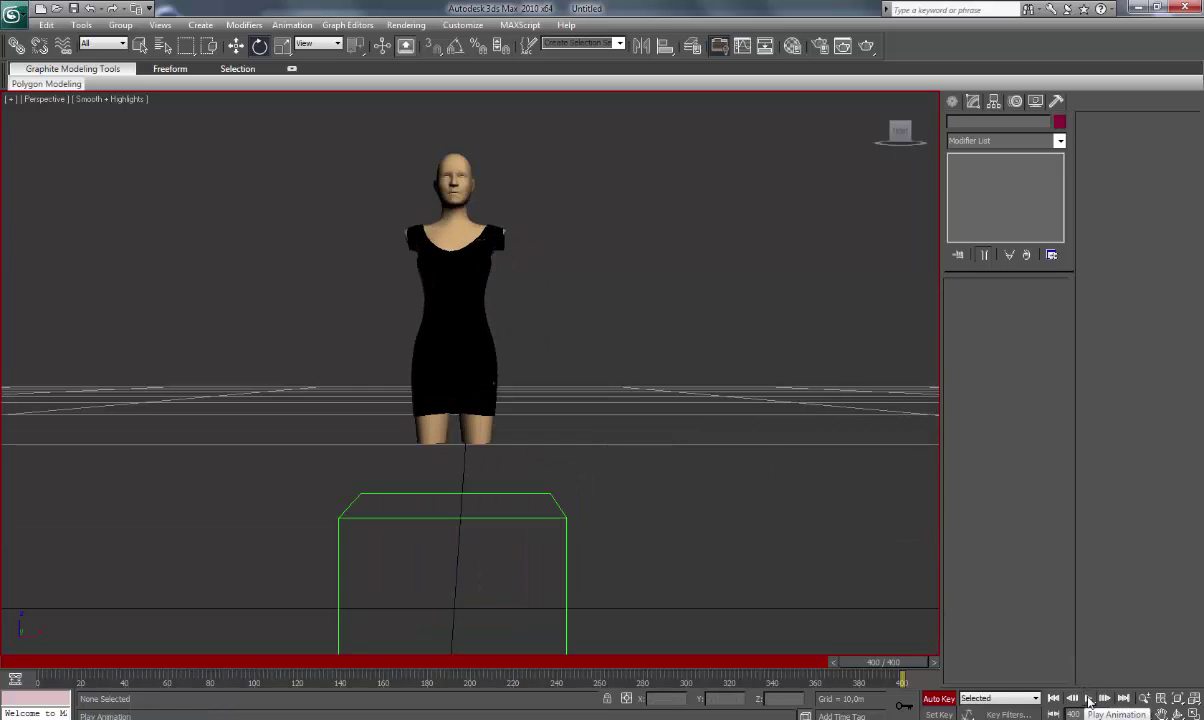
pyautogui.click(339, 598)
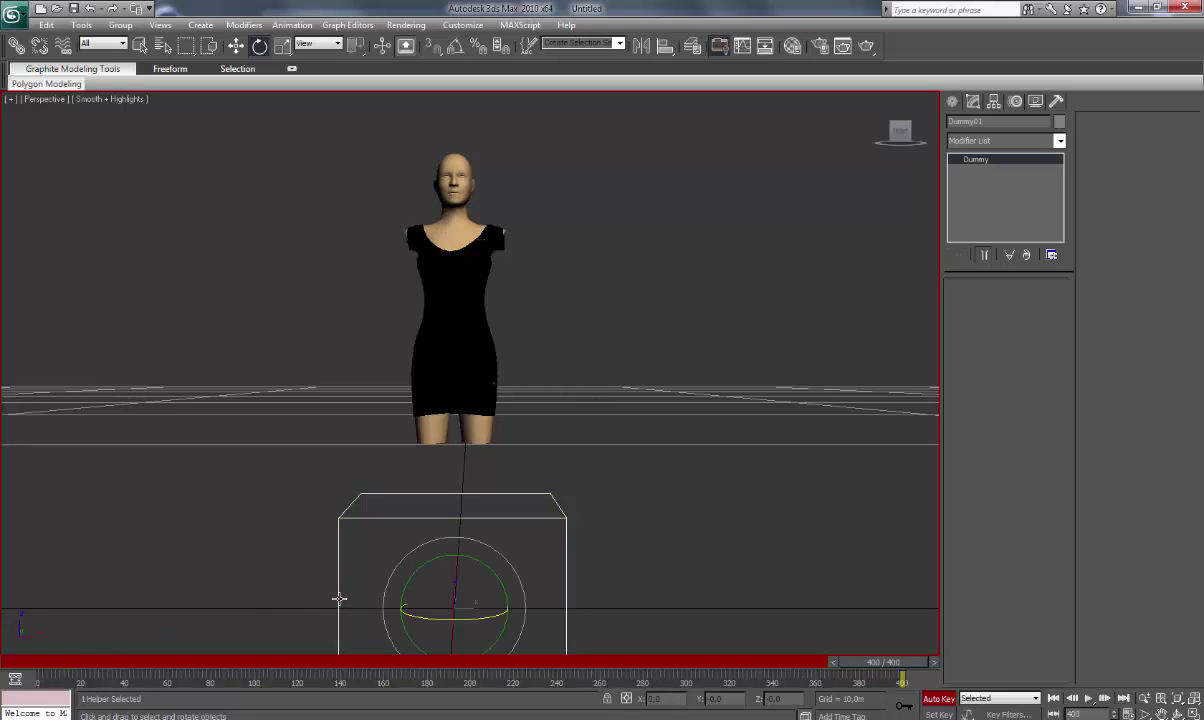
pyautogui.click(16, 678)
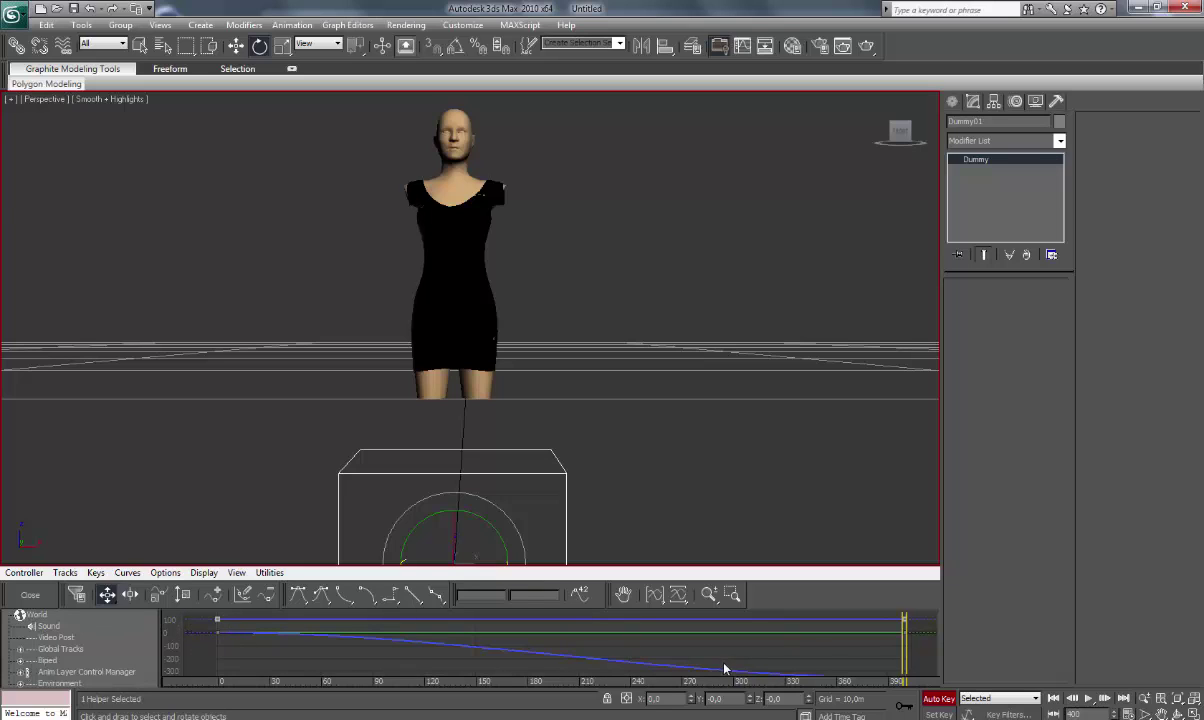
pyautogui.click(926, 688)
pyautogui.moveTo(927, 690); pyautogui.dragTo(925, 688)
pyautogui.click(414, 595)
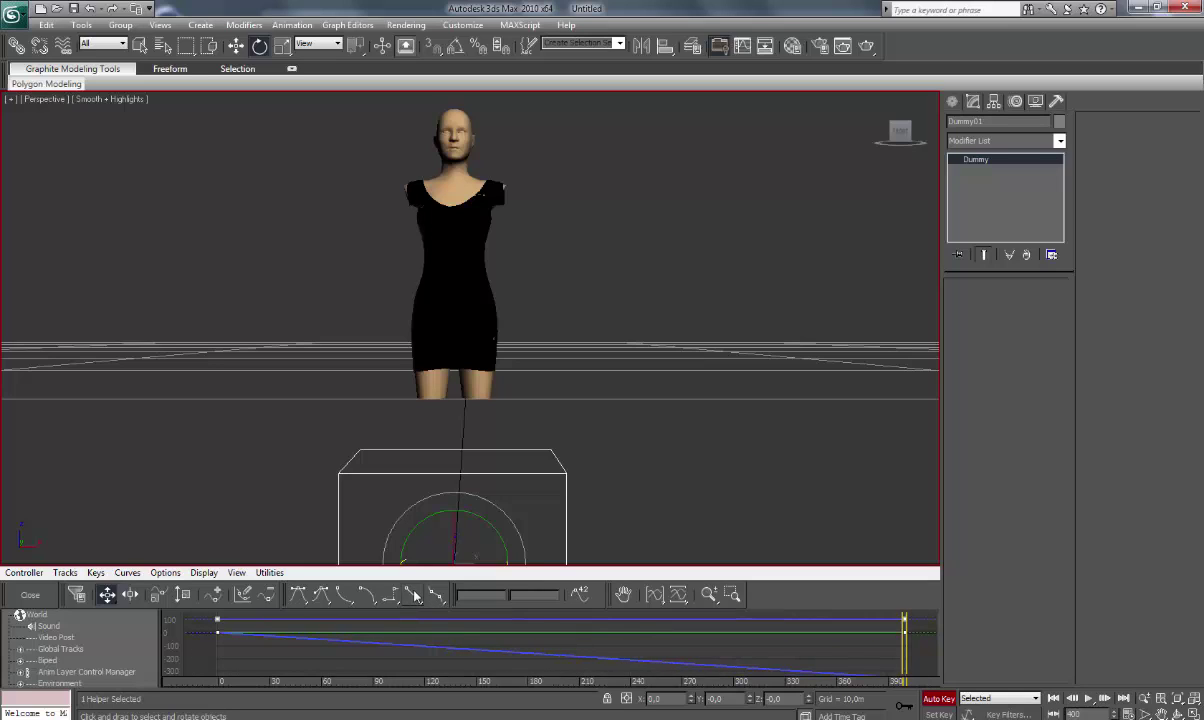
# Close the curve editor, clear the selection, and play back the mannequin's rotation to check it
pyautogui.click(30, 595)
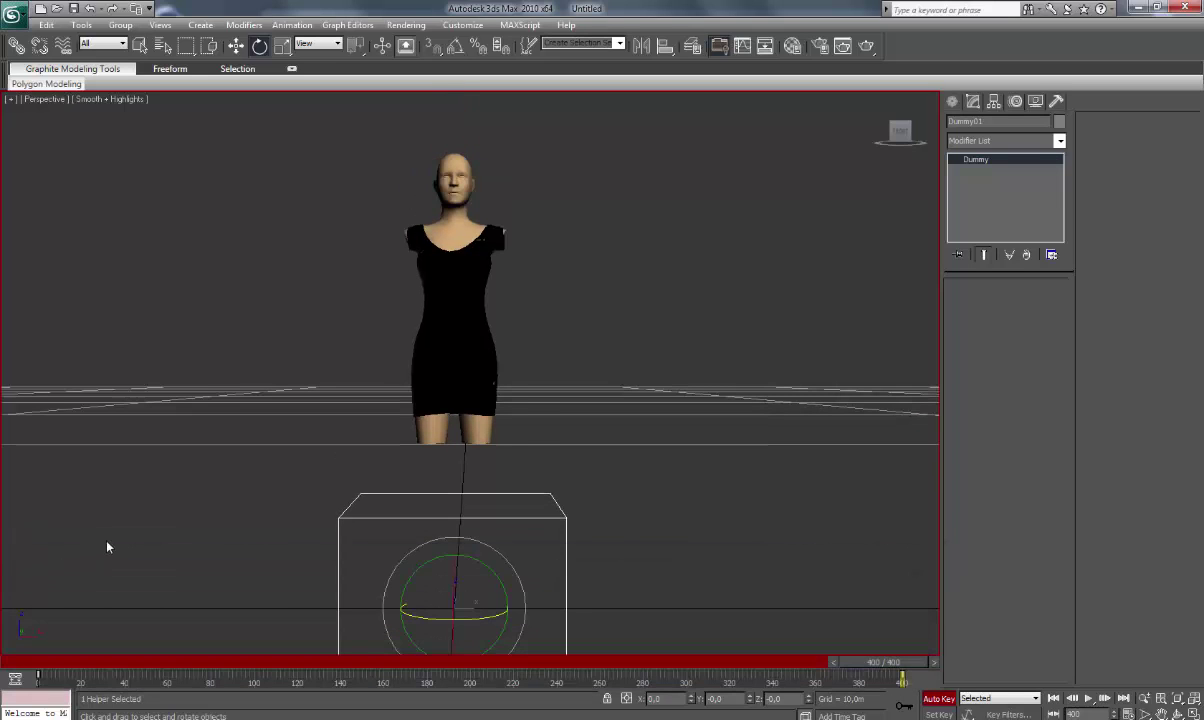
pyautogui.click(108, 546)
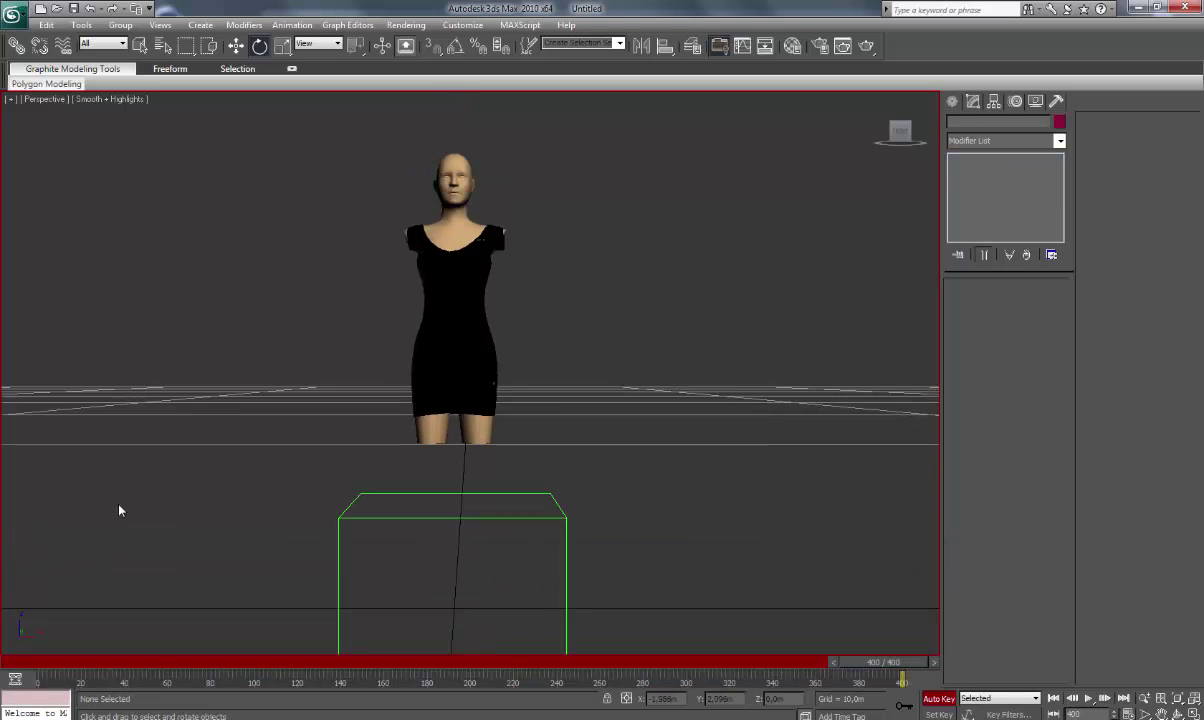
pyautogui.click(1089, 698)
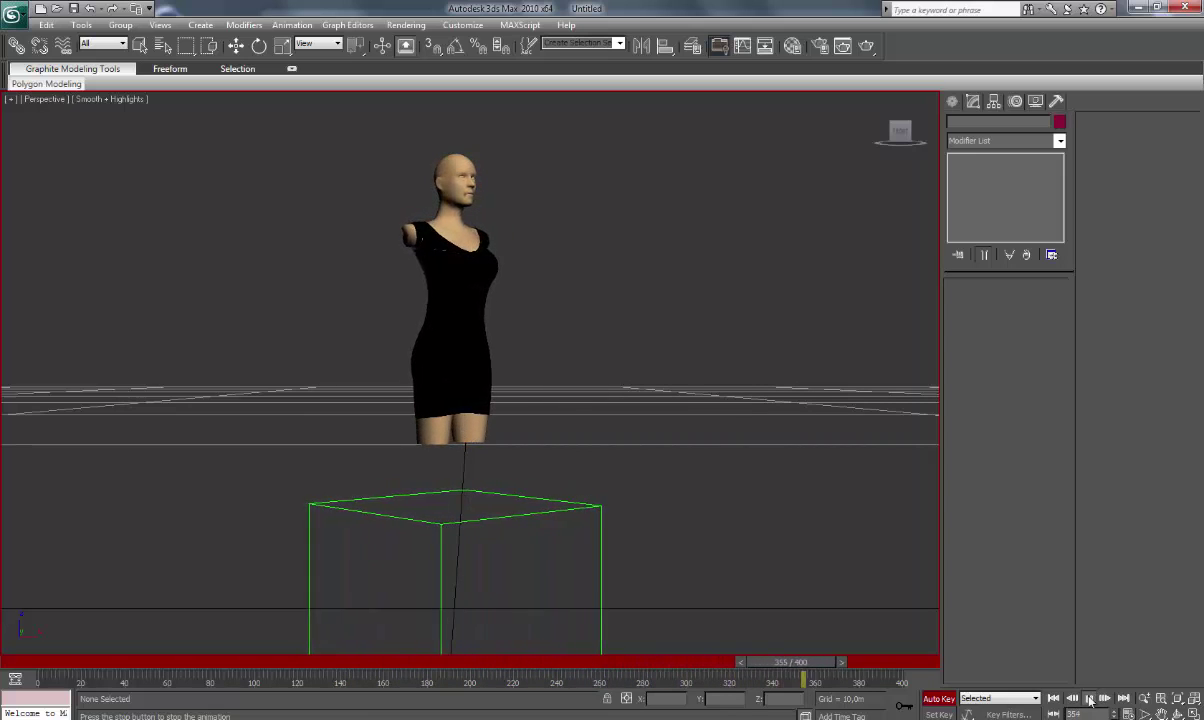
pyautogui.click(1089, 700)
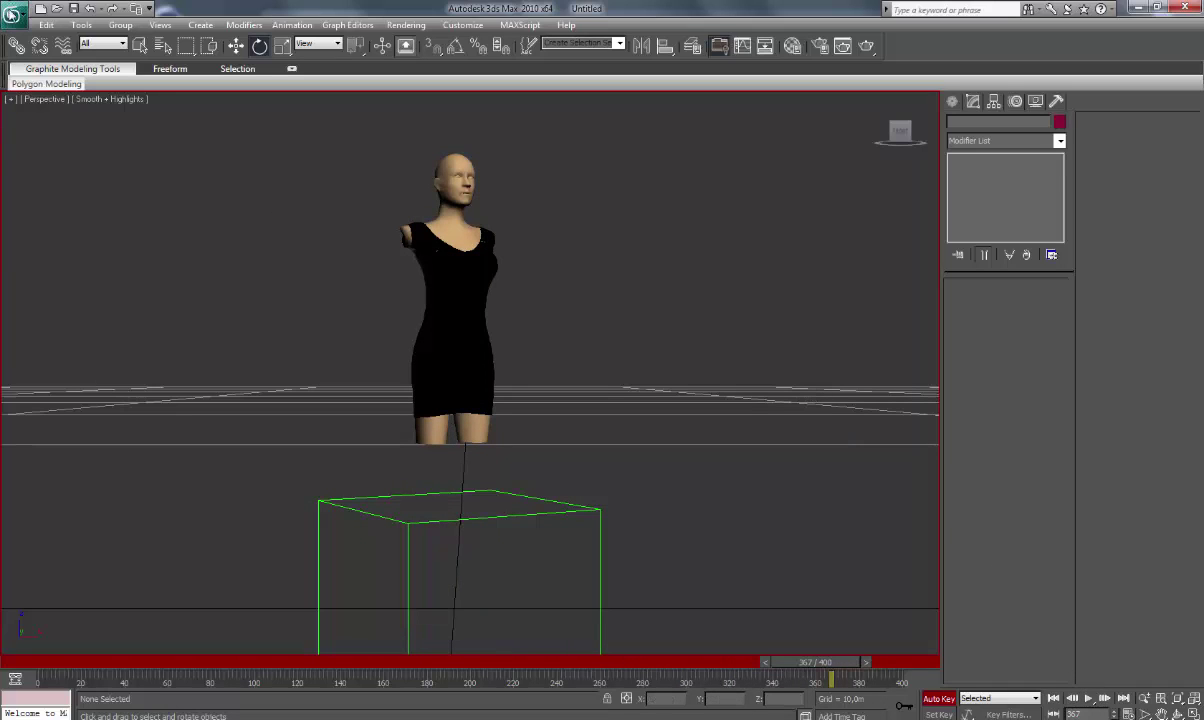
# Export the scene as ROTATE in OpenCOLLADA (*.DAE) format to the desktop's ANIMATION folder, and close 3ds Max without saving the scene
pyautogui.click(12, 14)
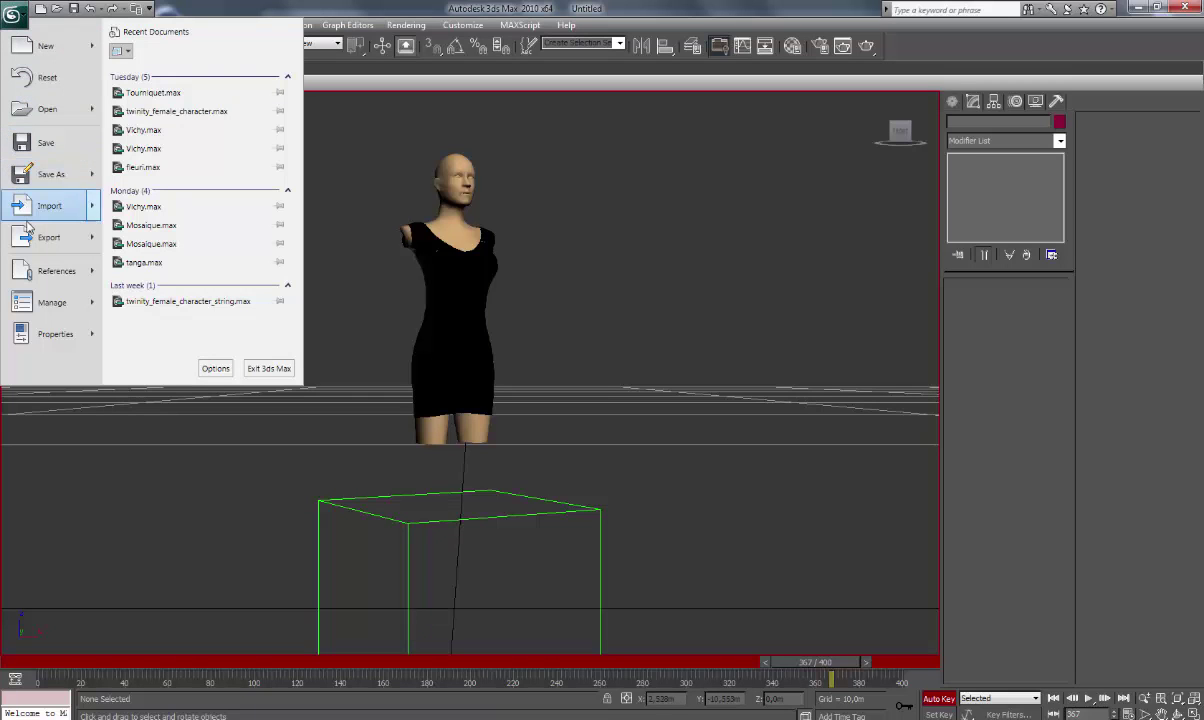
pyautogui.click(40, 237)
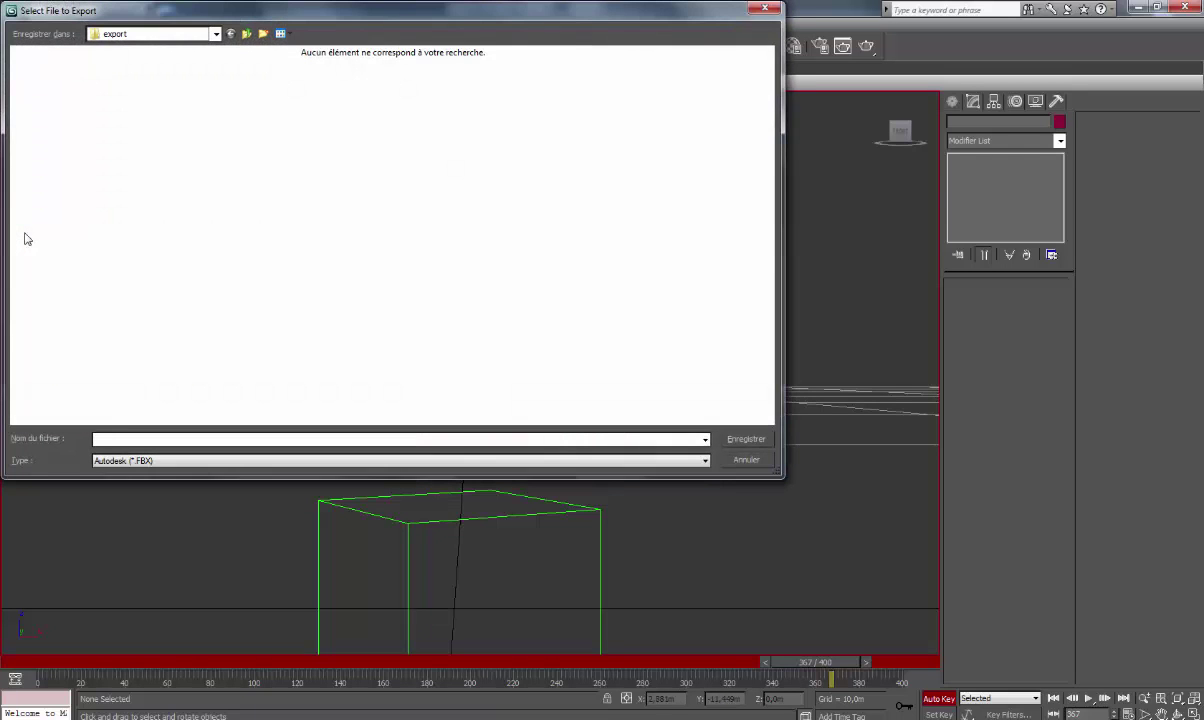
pyautogui.click(215, 34)
pyautogui.click(136, 62)
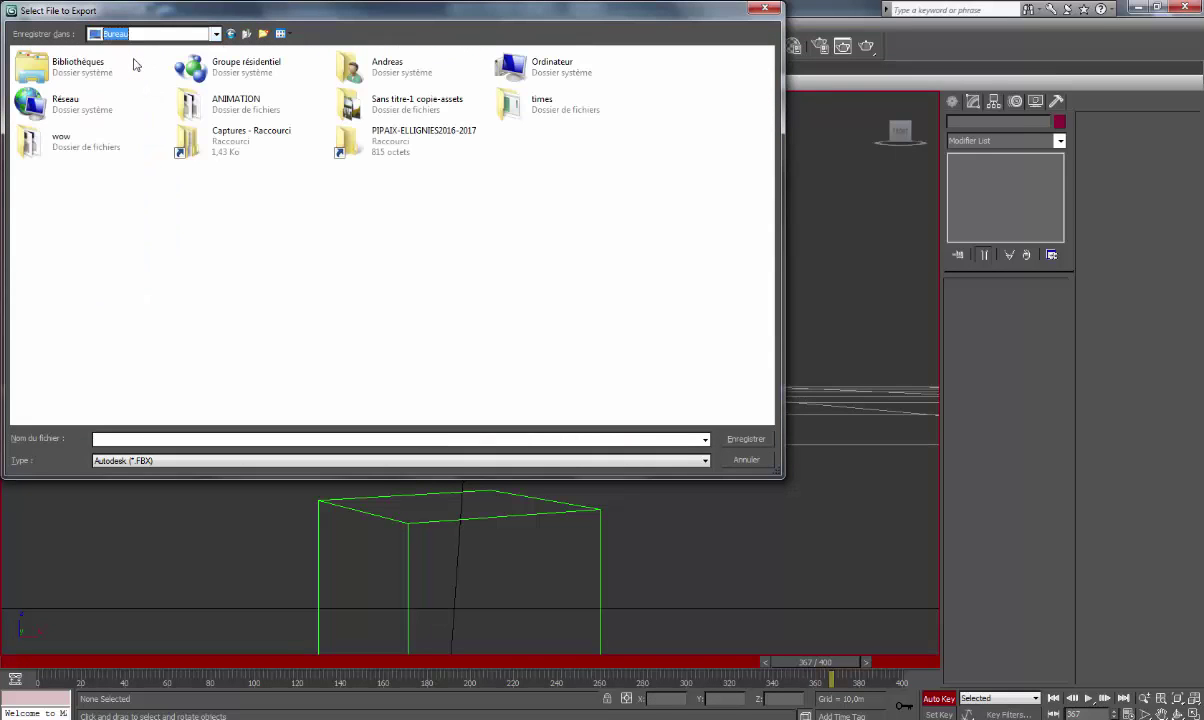
pyautogui.doubleClick(184, 106)
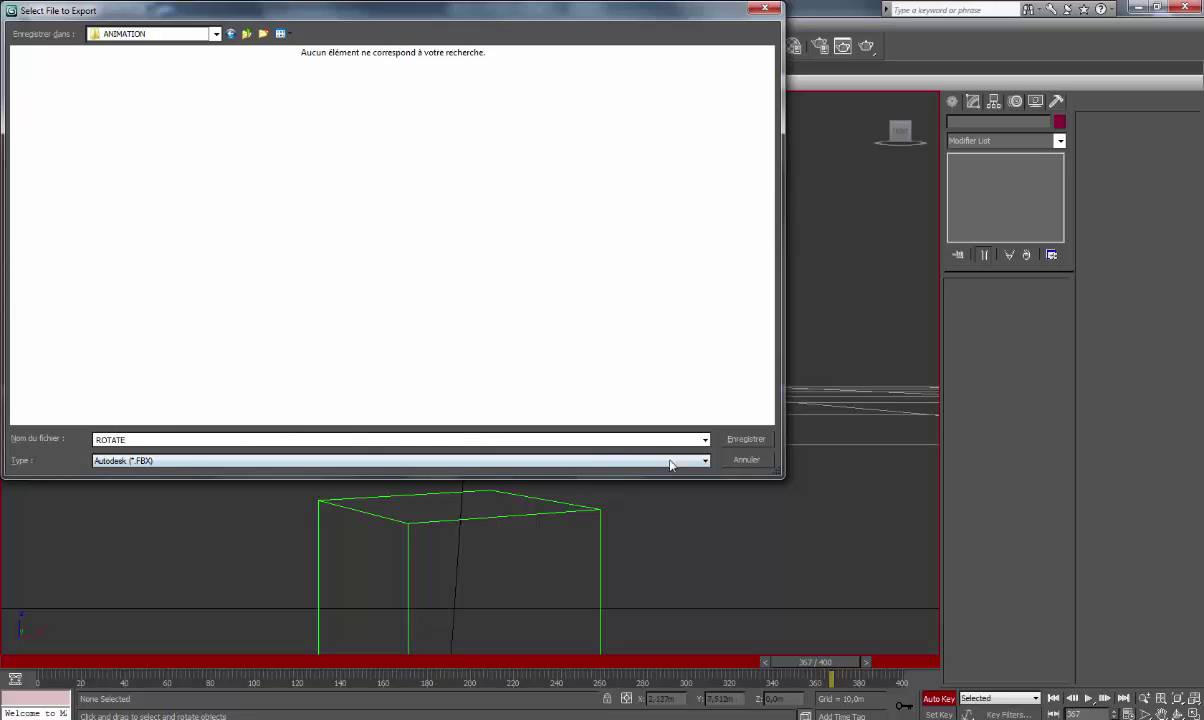
pyautogui.click(705, 462)
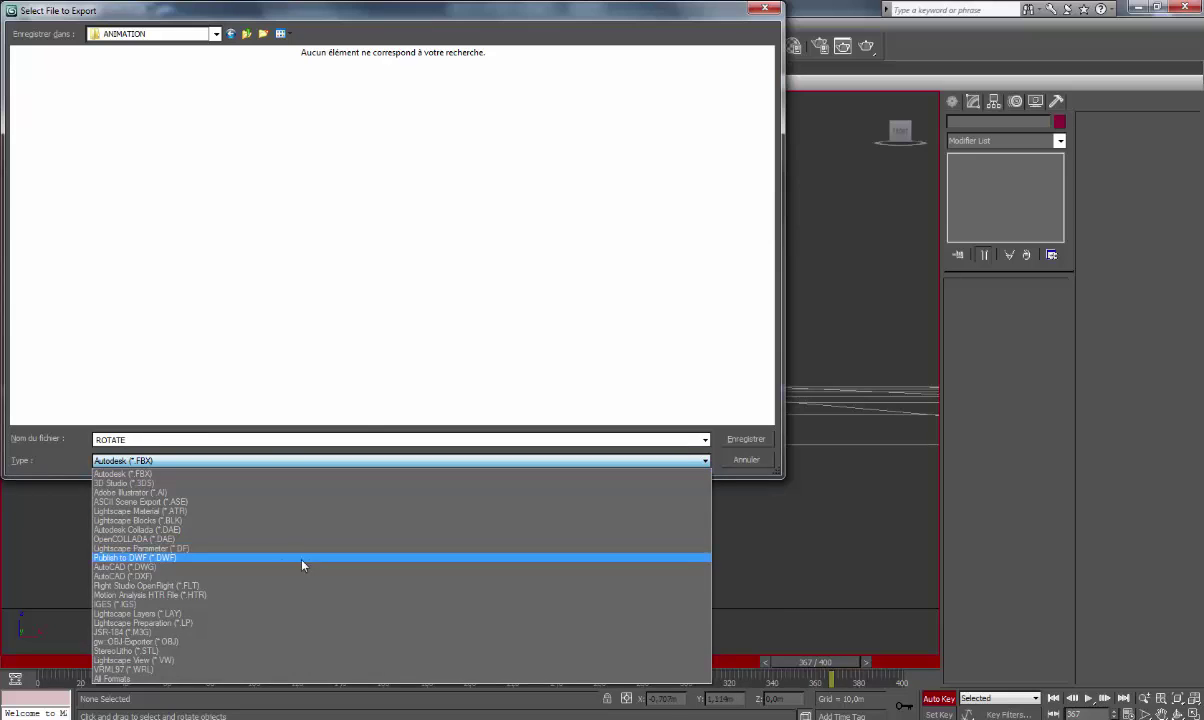
pyautogui.click(160, 539)
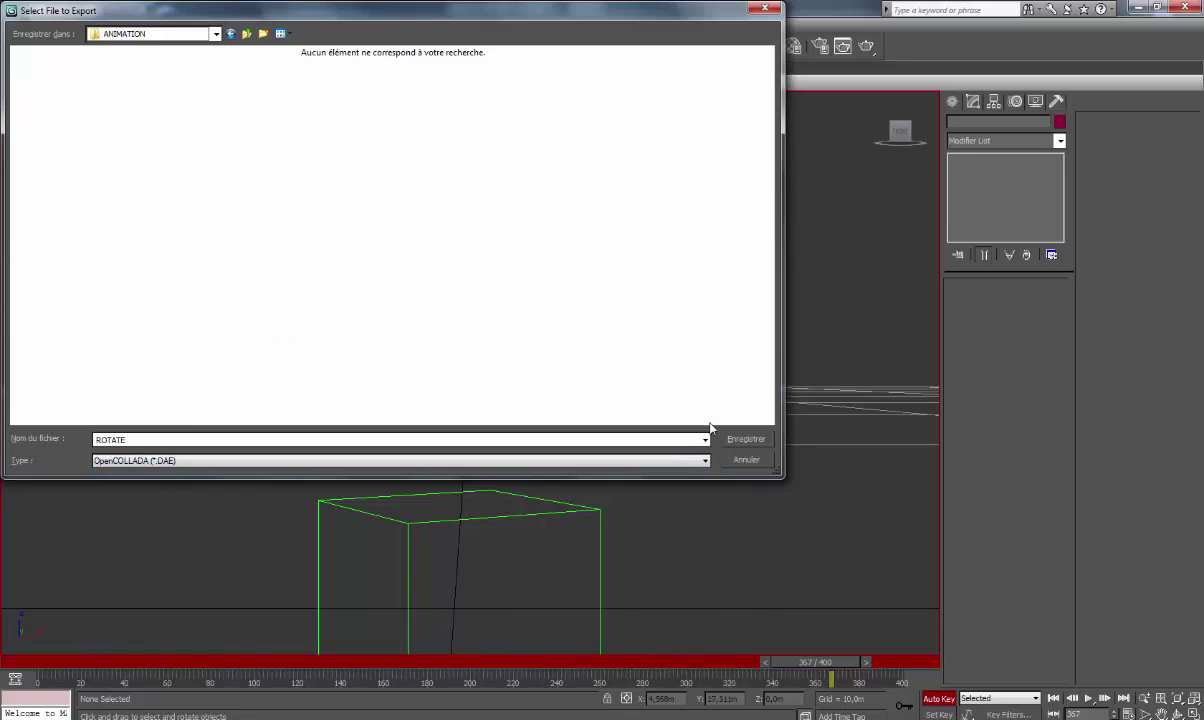
pyautogui.click(738, 441)
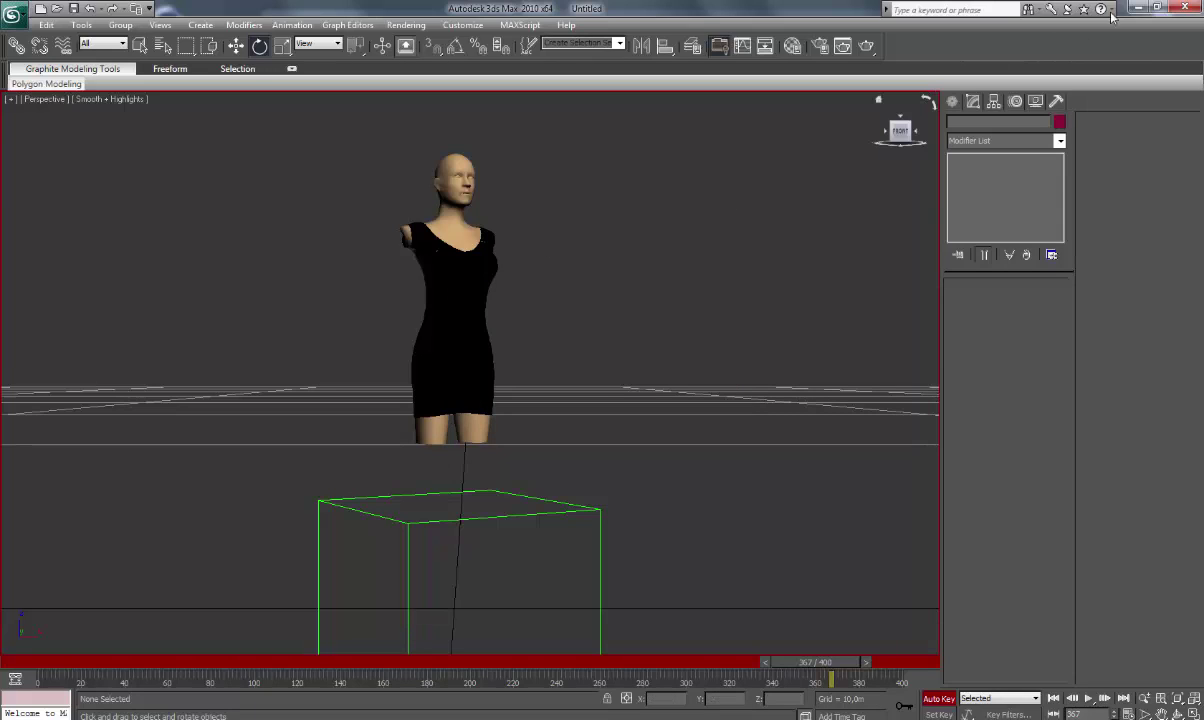
pyautogui.click(1185, 8)
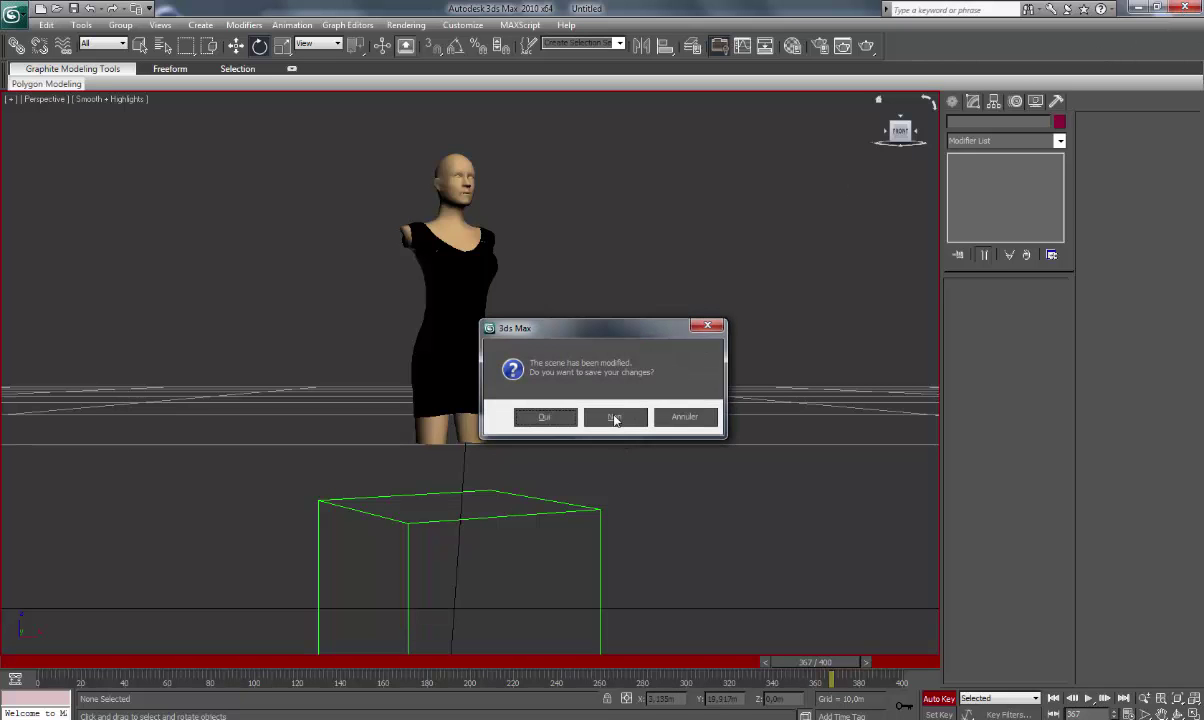
pyautogui.click(614, 417)
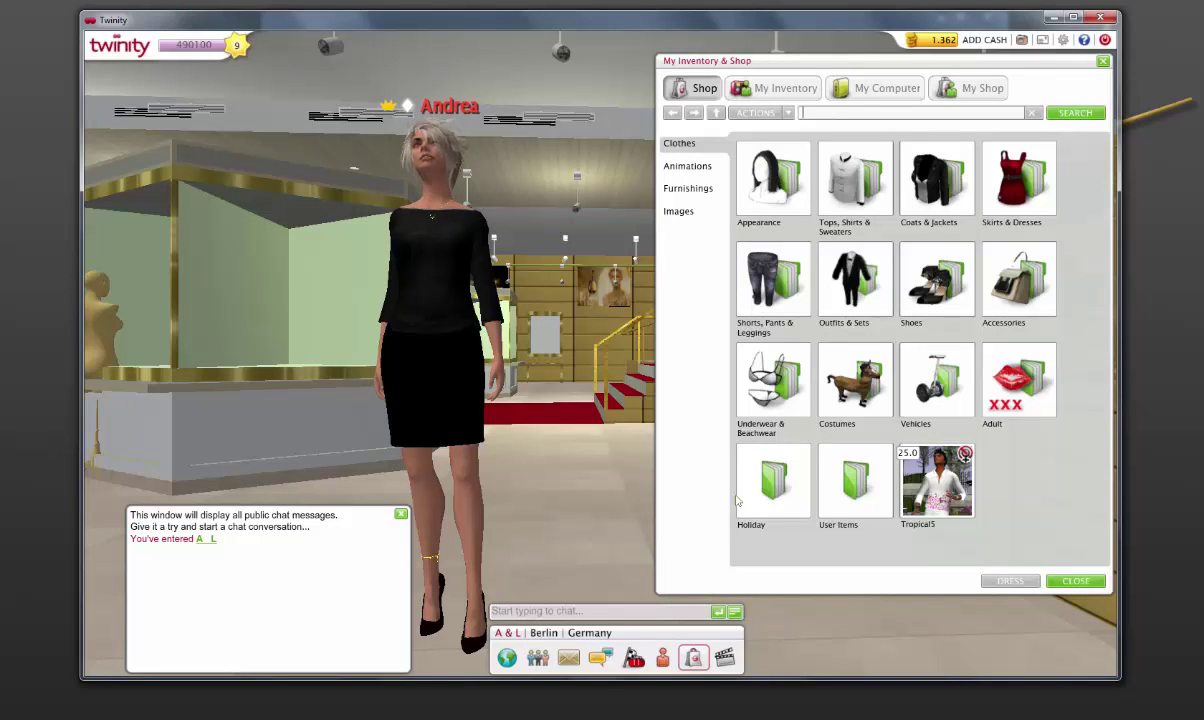
# In Twinity, choose ROTATE.DAE from the desktop's ANIMATION folder for placement and confirm its purchase
pyautogui.click(885, 89)
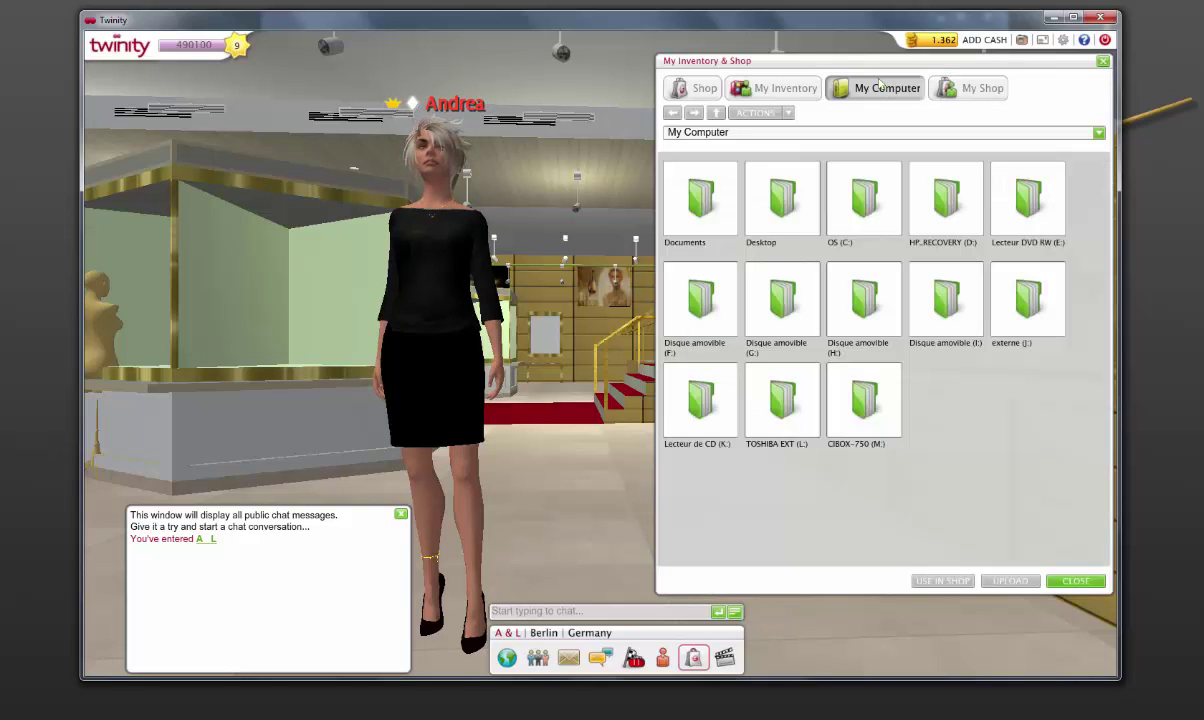
pyautogui.doubleClick(774, 200)
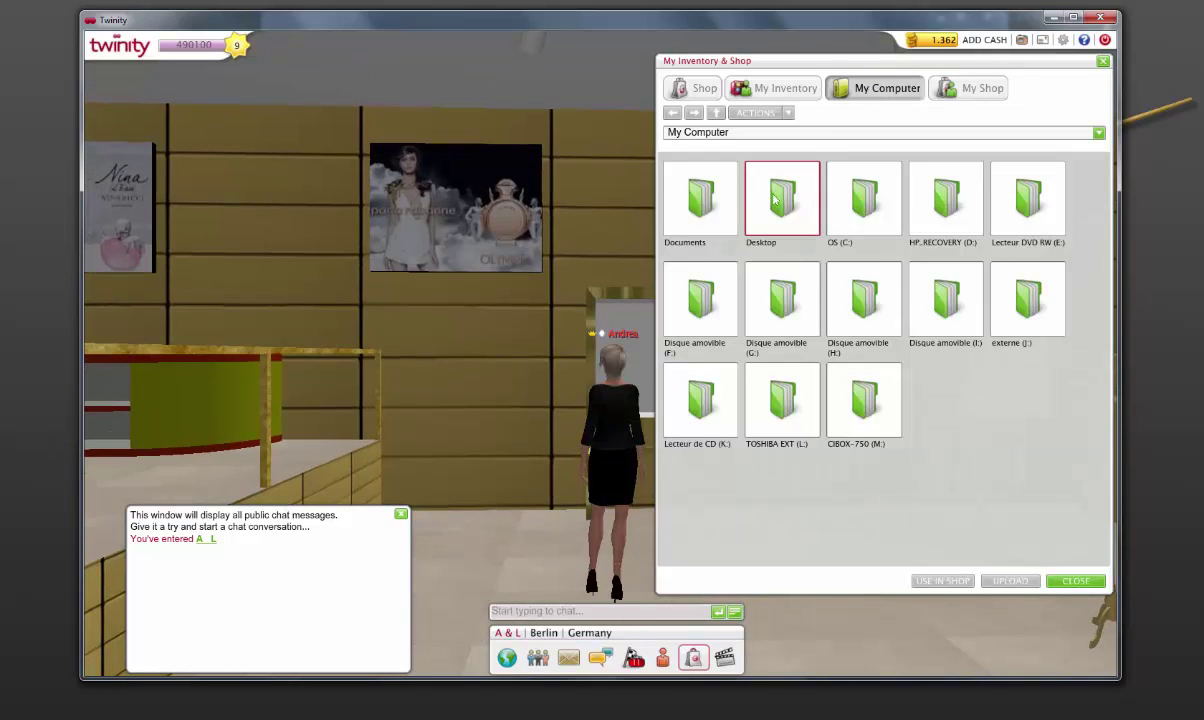
pyautogui.doubleClick(778, 200)
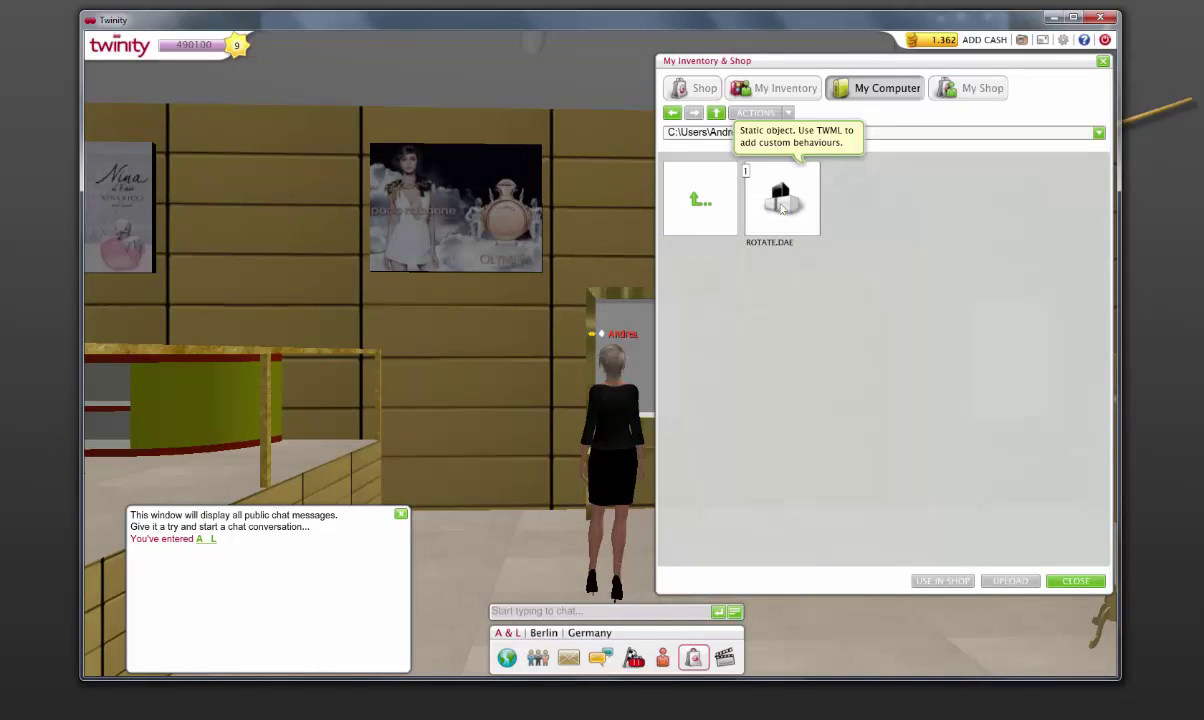
pyautogui.click(783, 205)
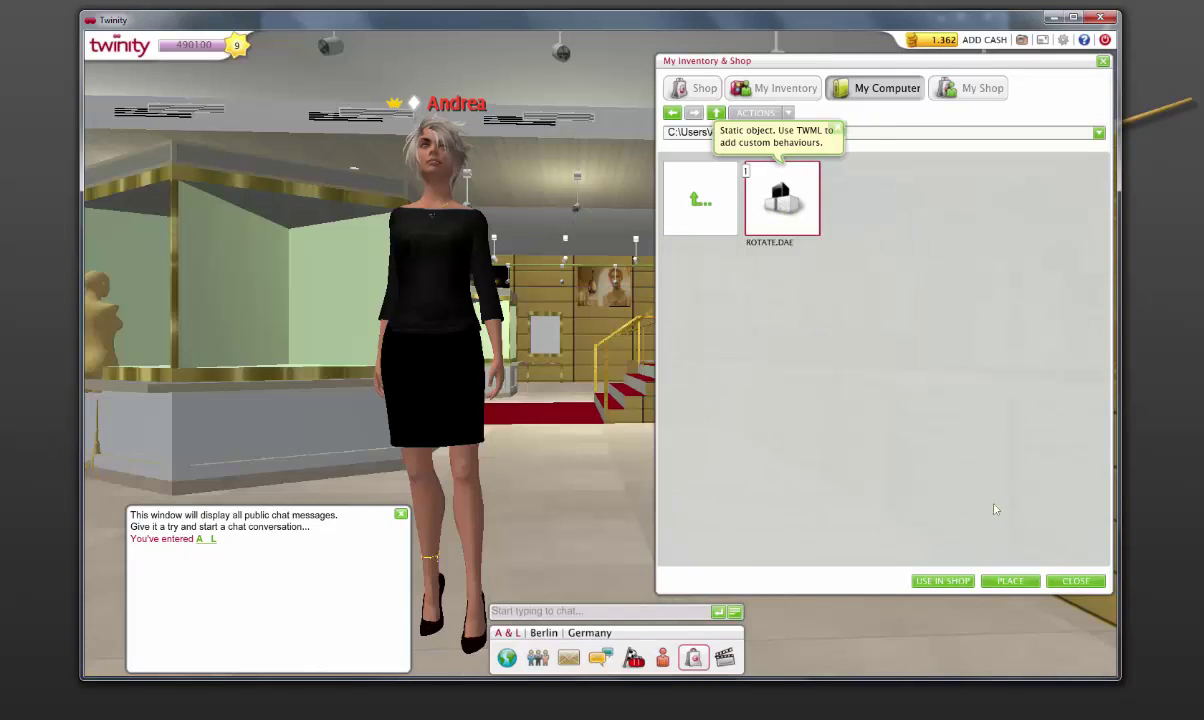
pyautogui.click(1010, 580)
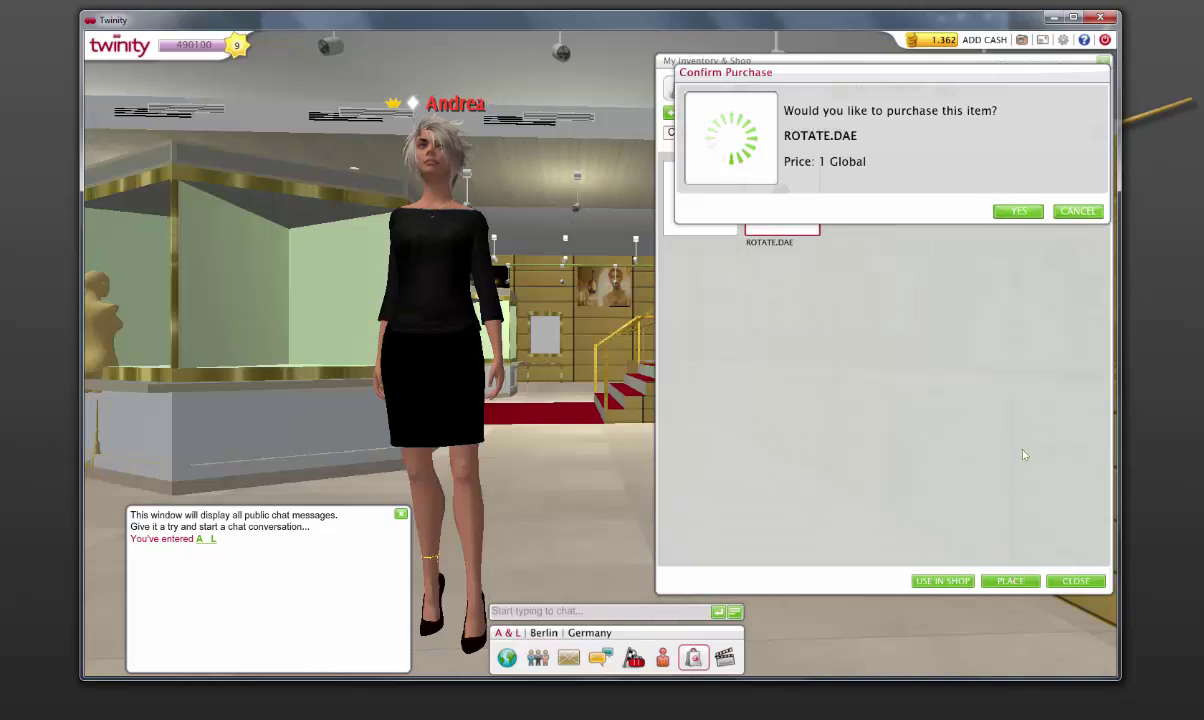
pyautogui.click(1024, 213)
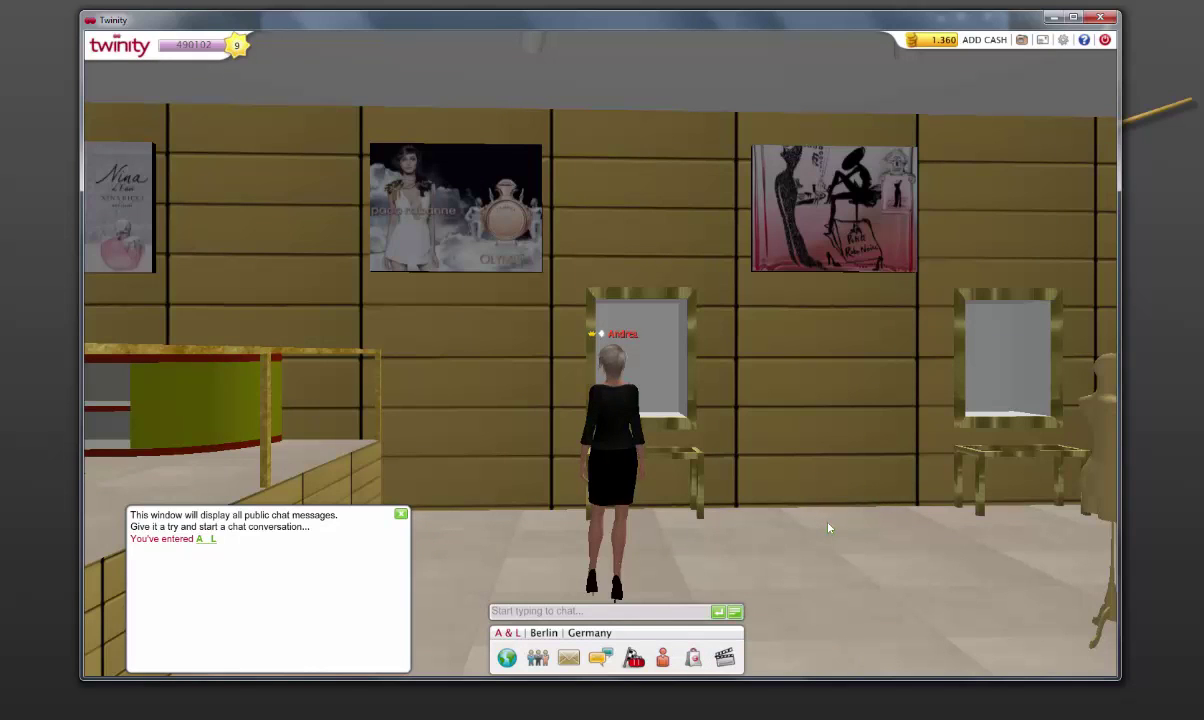
# Place the first ROTATE item from the inventory's furnishings on the floor beside the avatar, and close the inventory
pyautogui.click(693, 658)
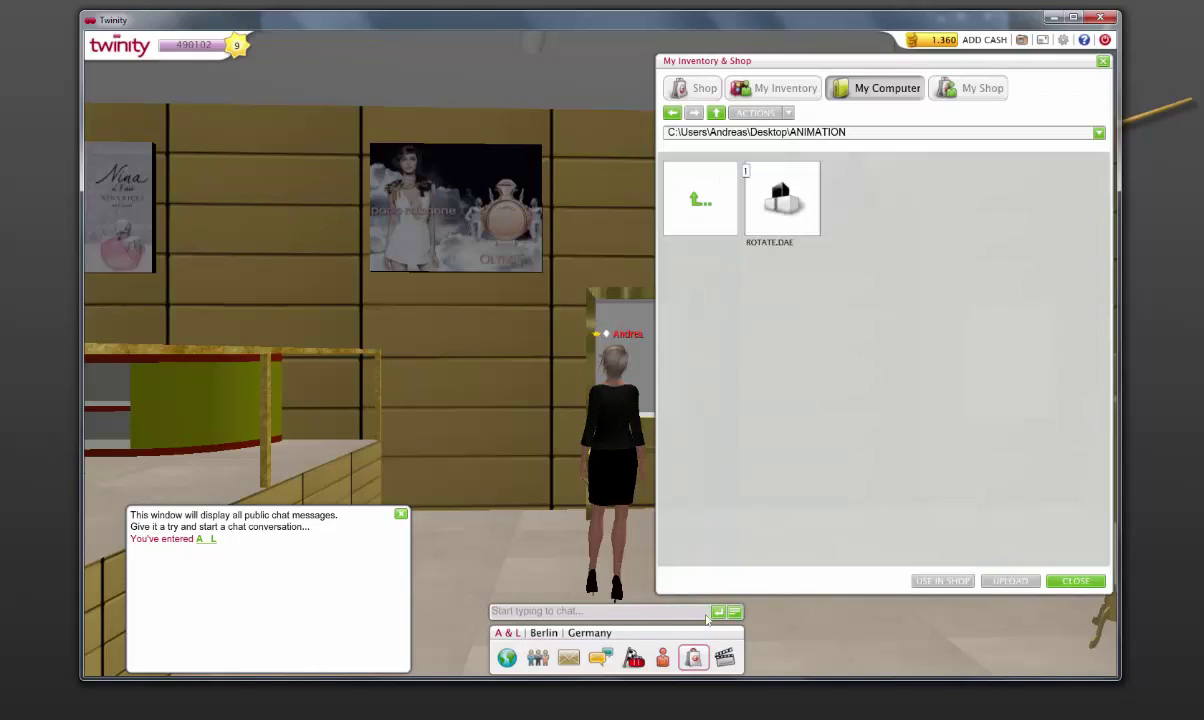
pyautogui.click(790, 90)
pyautogui.scroll(-1, 916, 352)
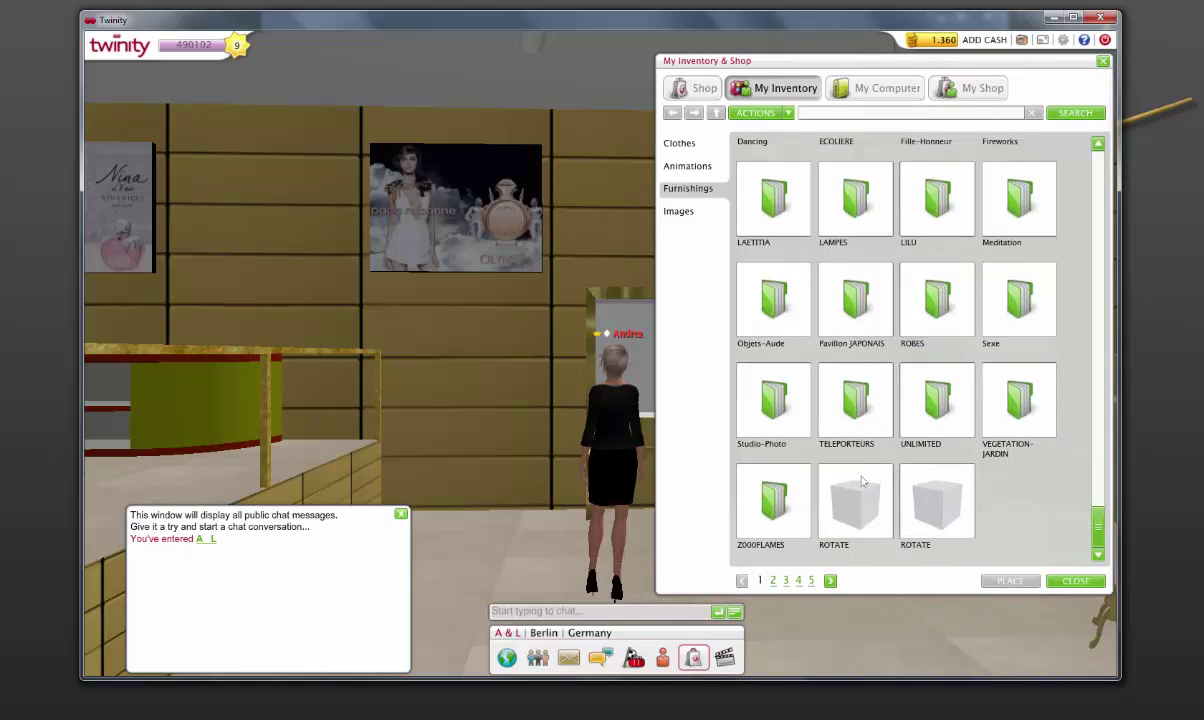
pyautogui.click(868, 511)
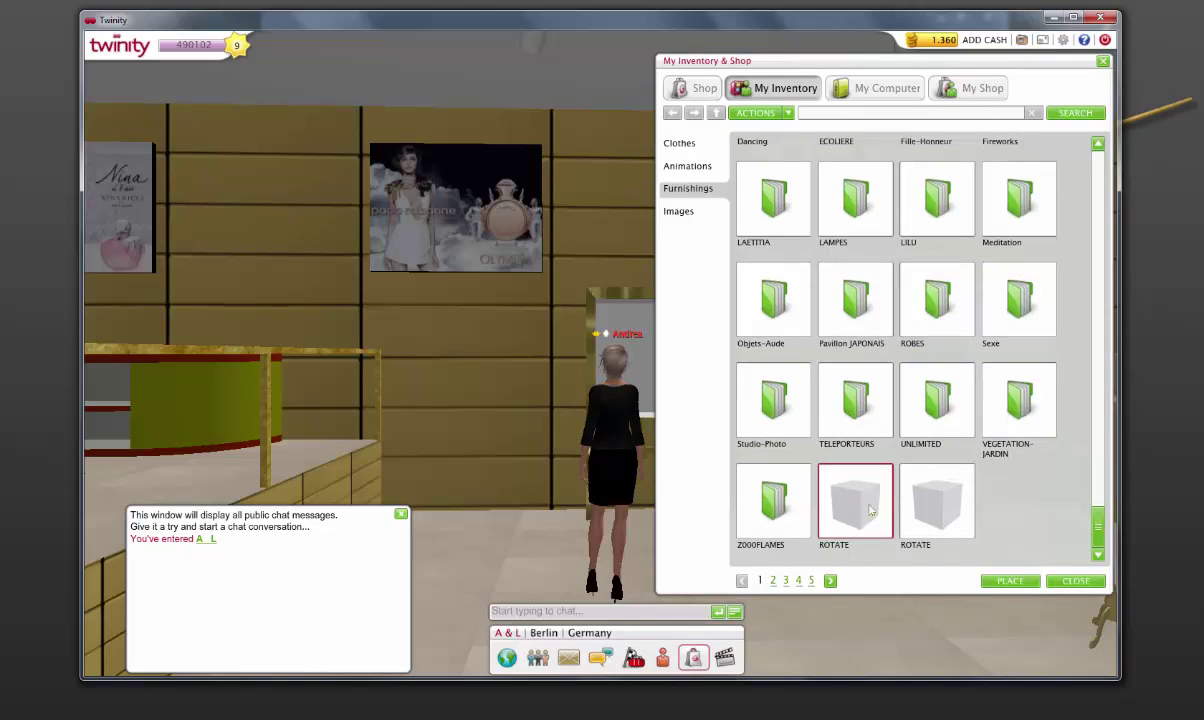
pyautogui.click(1010, 578)
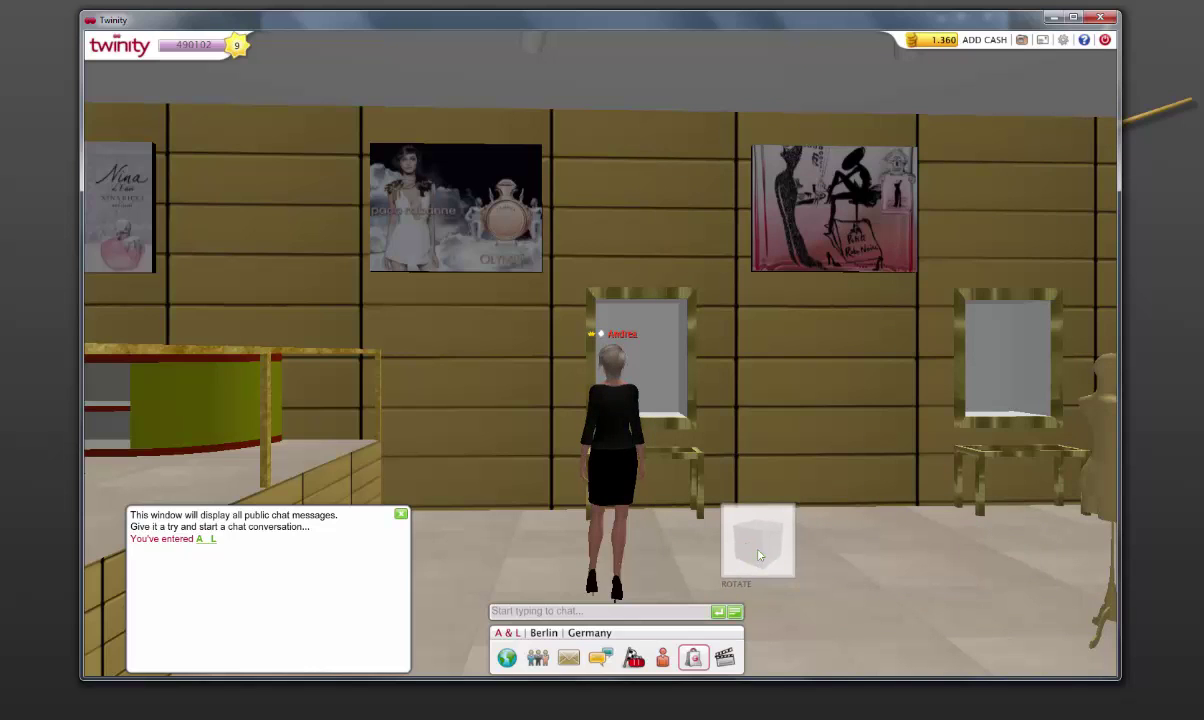
pyautogui.click(772, 555)
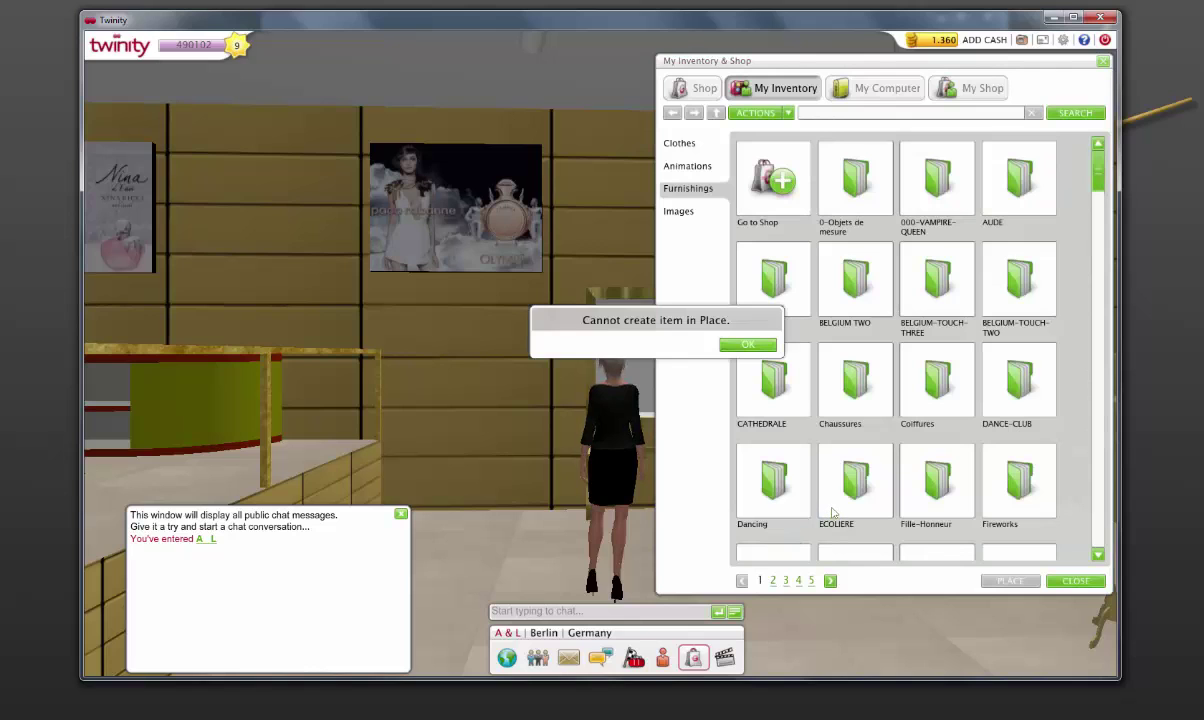
pyautogui.click(750, 345)
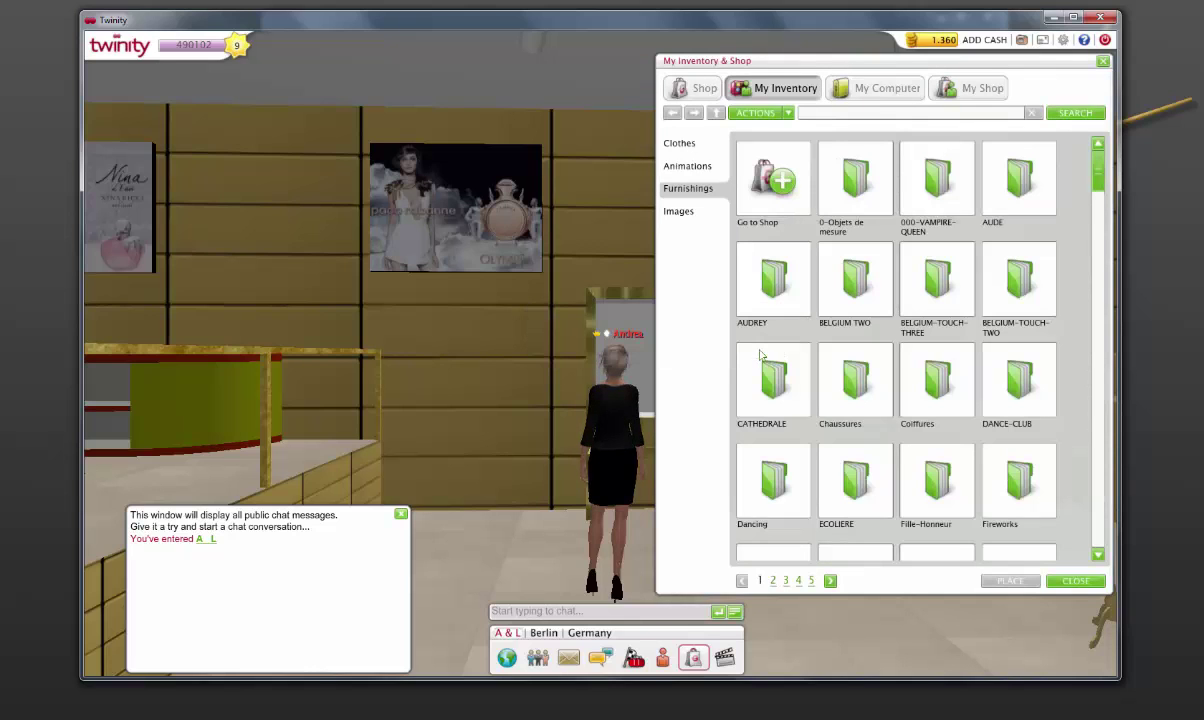
pyautogui.click(1076, 583)
# Move the mannequin from the avatar's spot into the gold-framed wall display, raise it to the display's floor, and deselect it
pyautogui.rightClick(877, 492)
pyautogui.moveTo(877, 492); pyautogui.dragTo(876, 503)
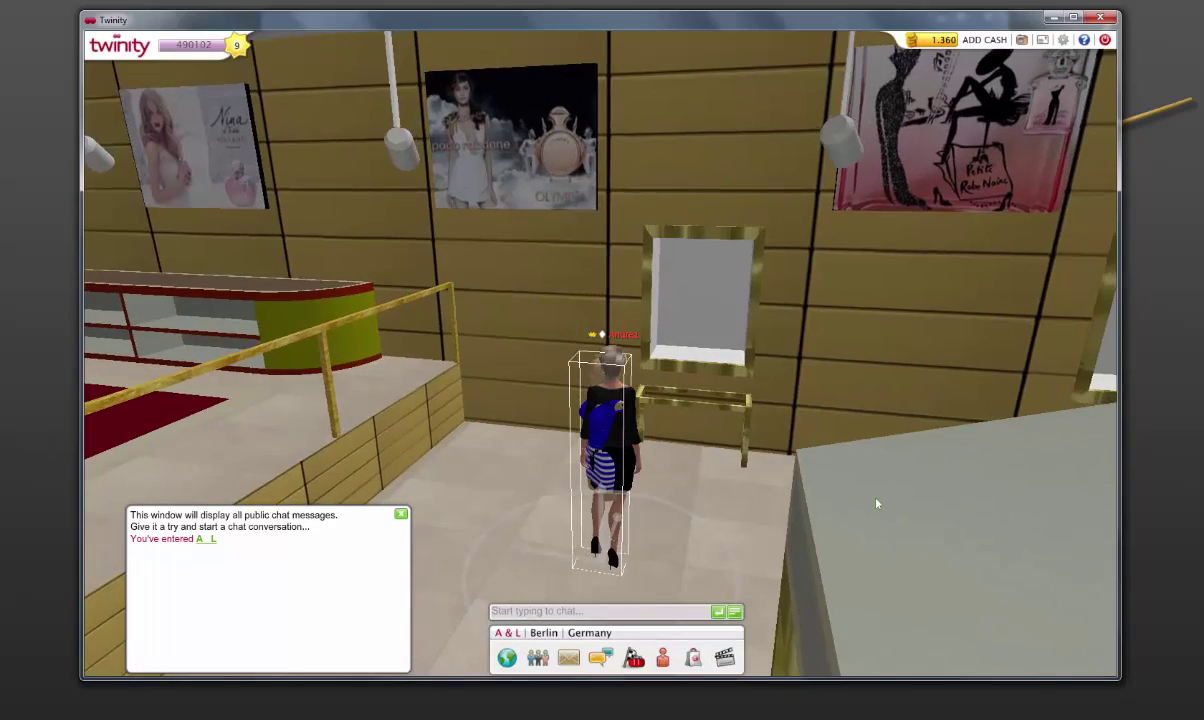
pyautogui.press('Left')
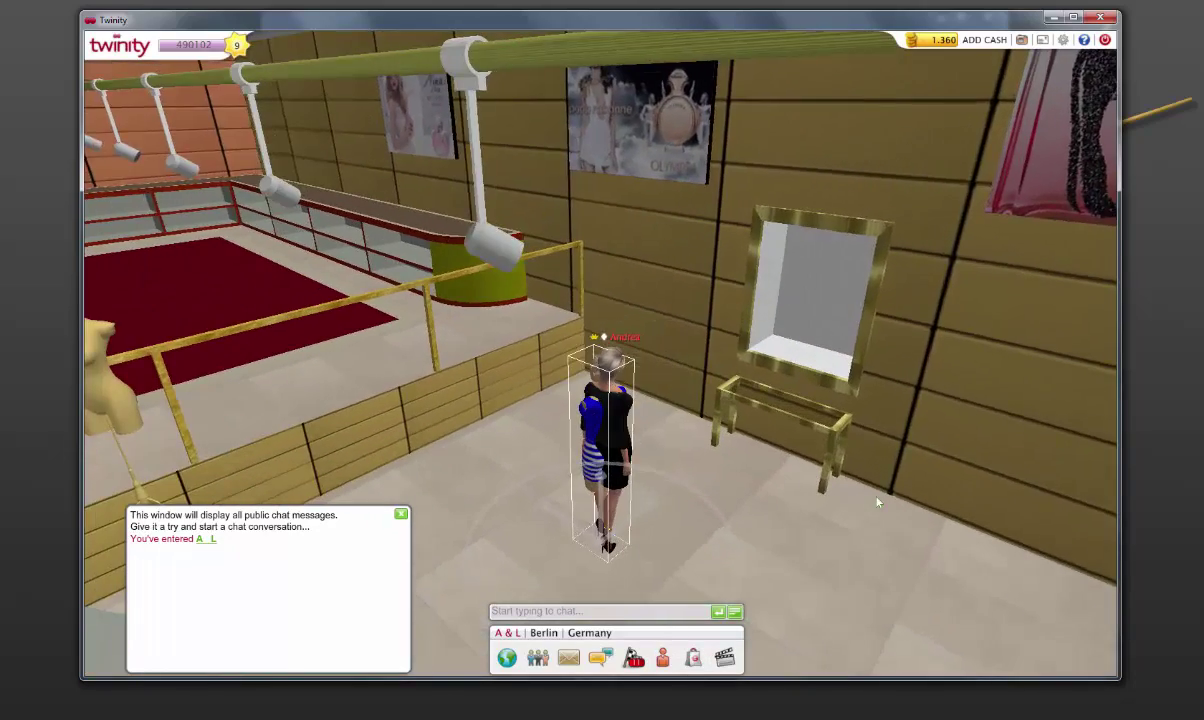
pyautogui.press('Left')
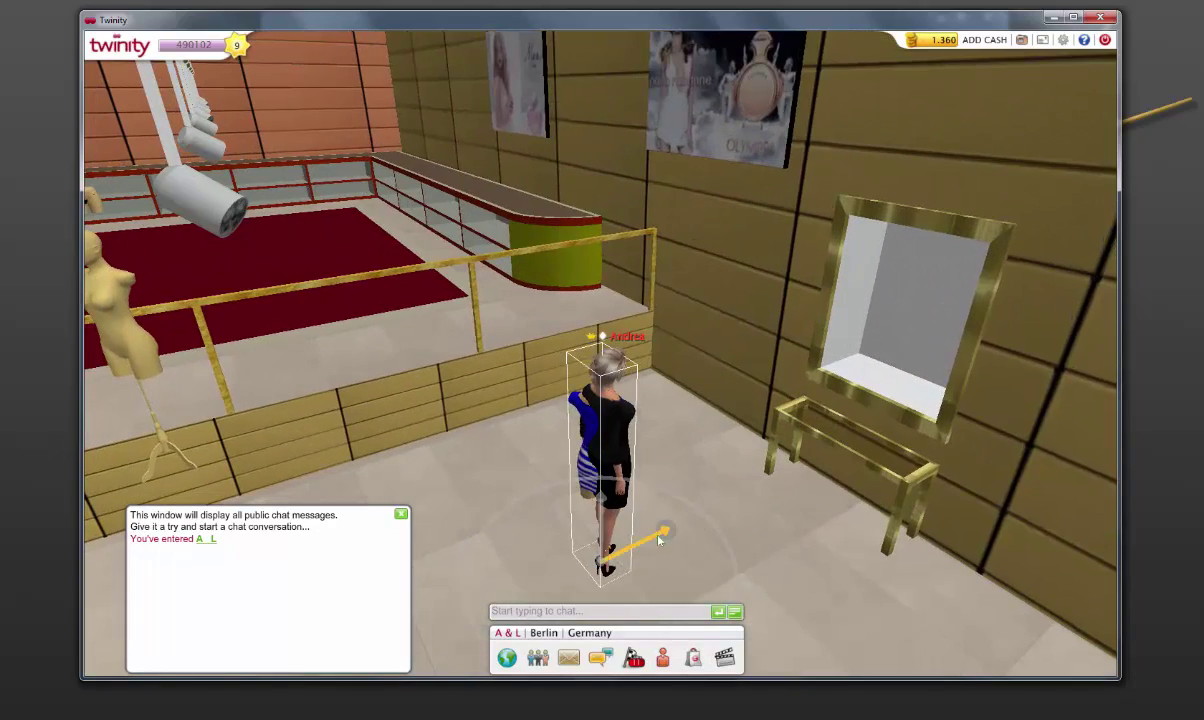
pyautogui.moveTo(657, 540); pyautogui.dragTo(856, 420)
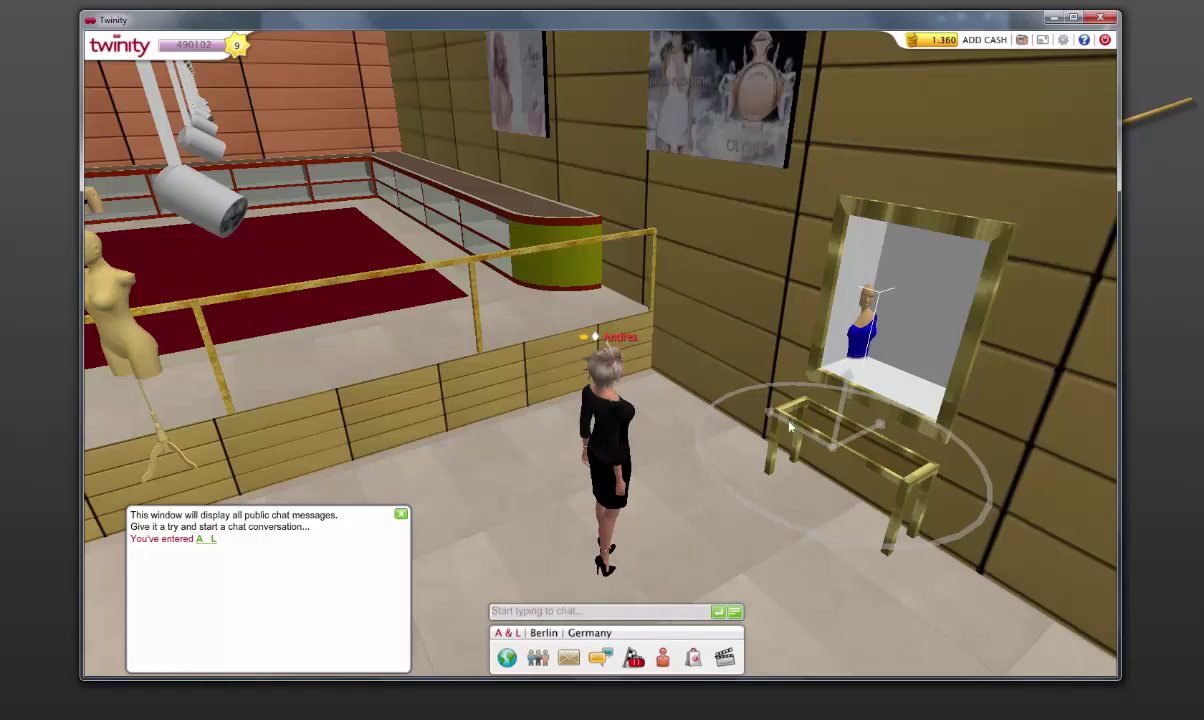
pyautogui.moveTo(788, 425); pyautogui.dragTo(830, 430)
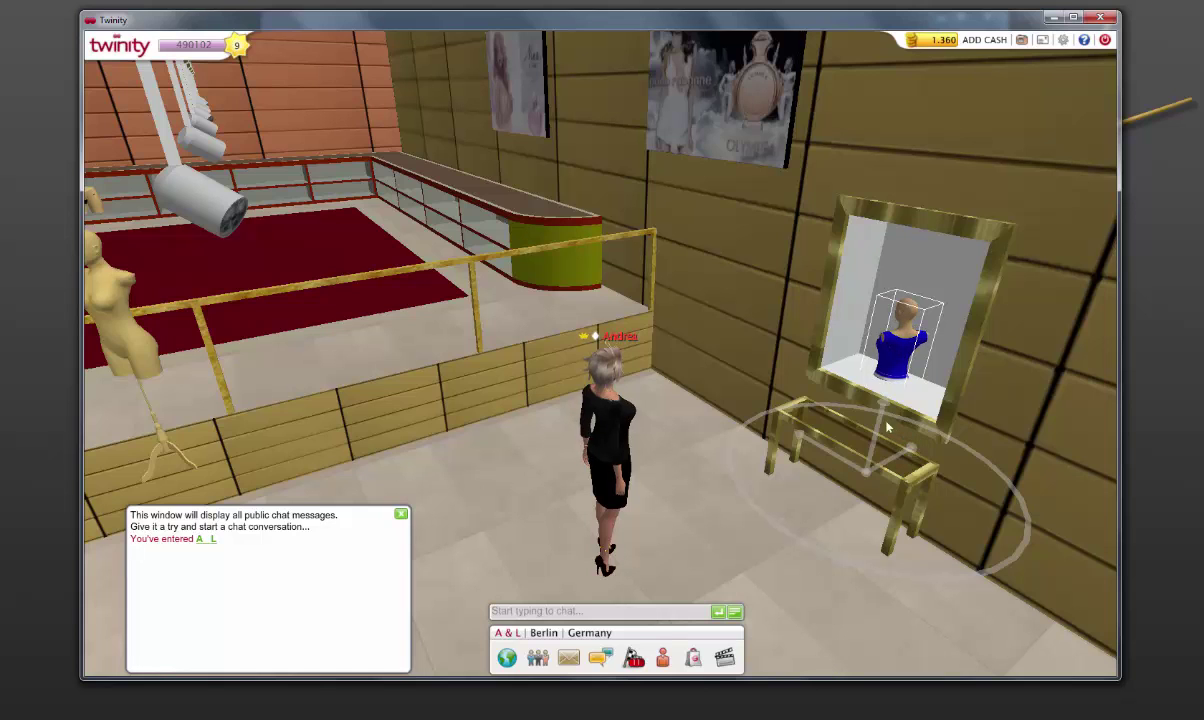
pyautogui.moveTo(913, 458); pyautogui.dragTo(897, 387)
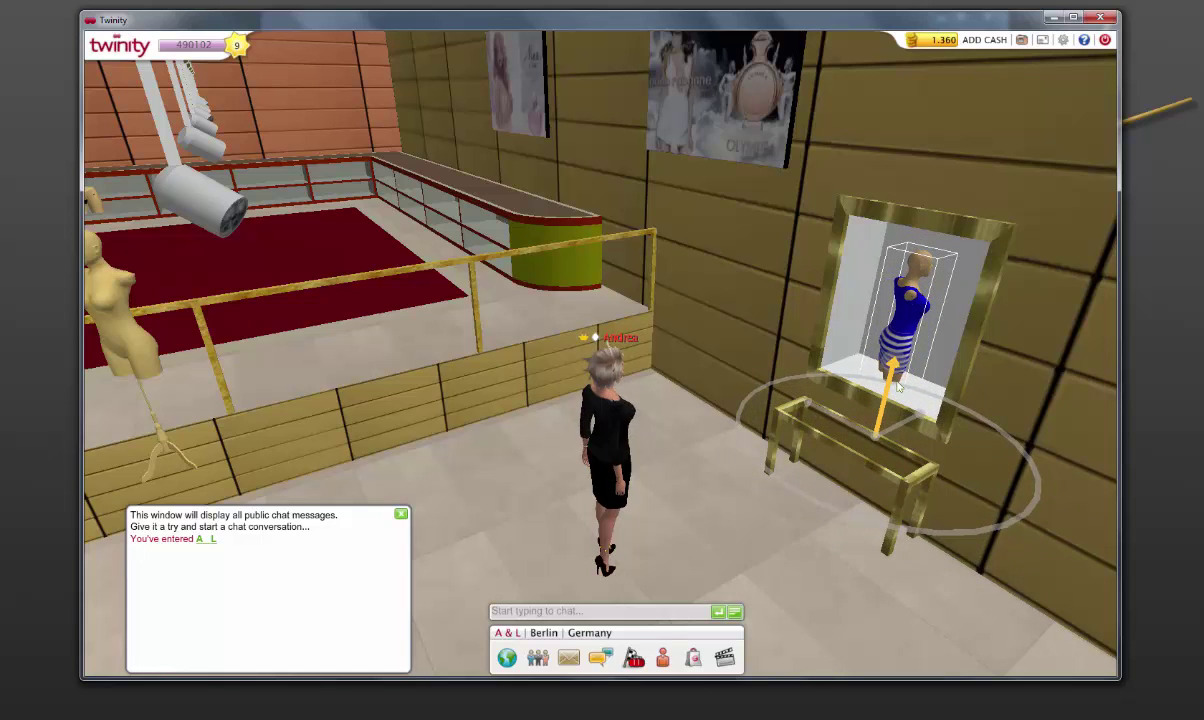
pyautogui.click(814, 578)
# Examine the mannequin's rotation inside the wall display from several angles and close up
pyautogui.moveTo(814, 578); pyautogui.dragTo(832, 566, button='right')
pyautogui.press('Right')
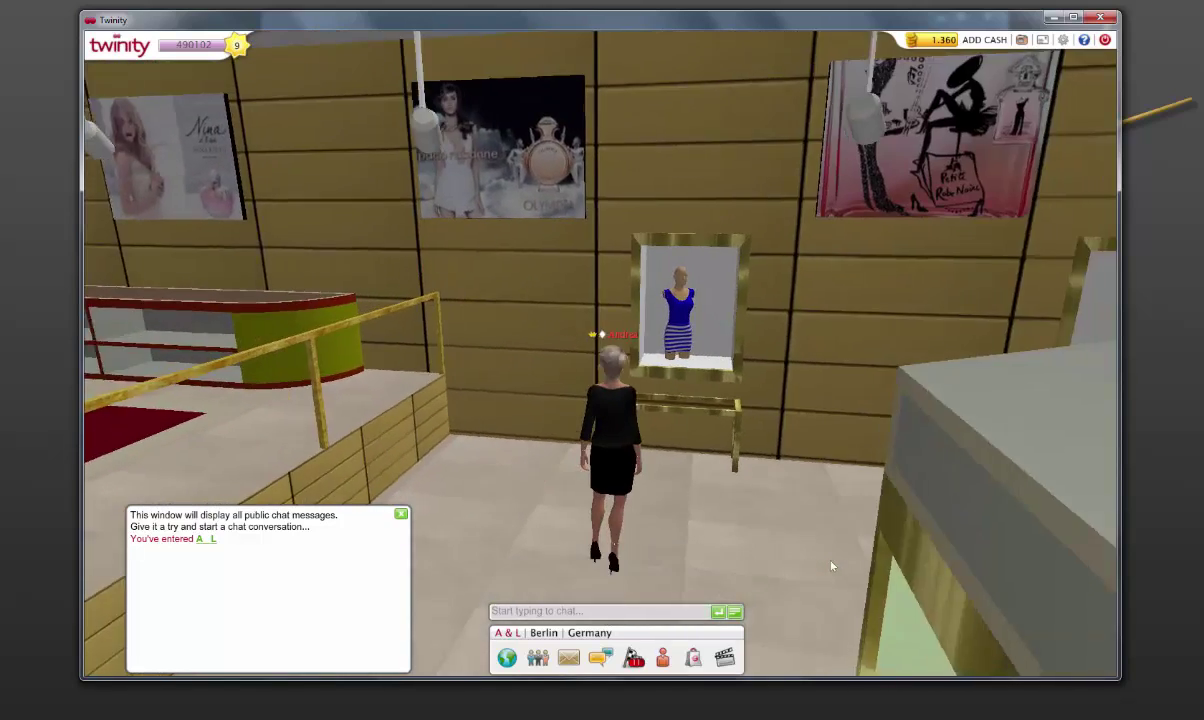
pyautogui.press('Right')
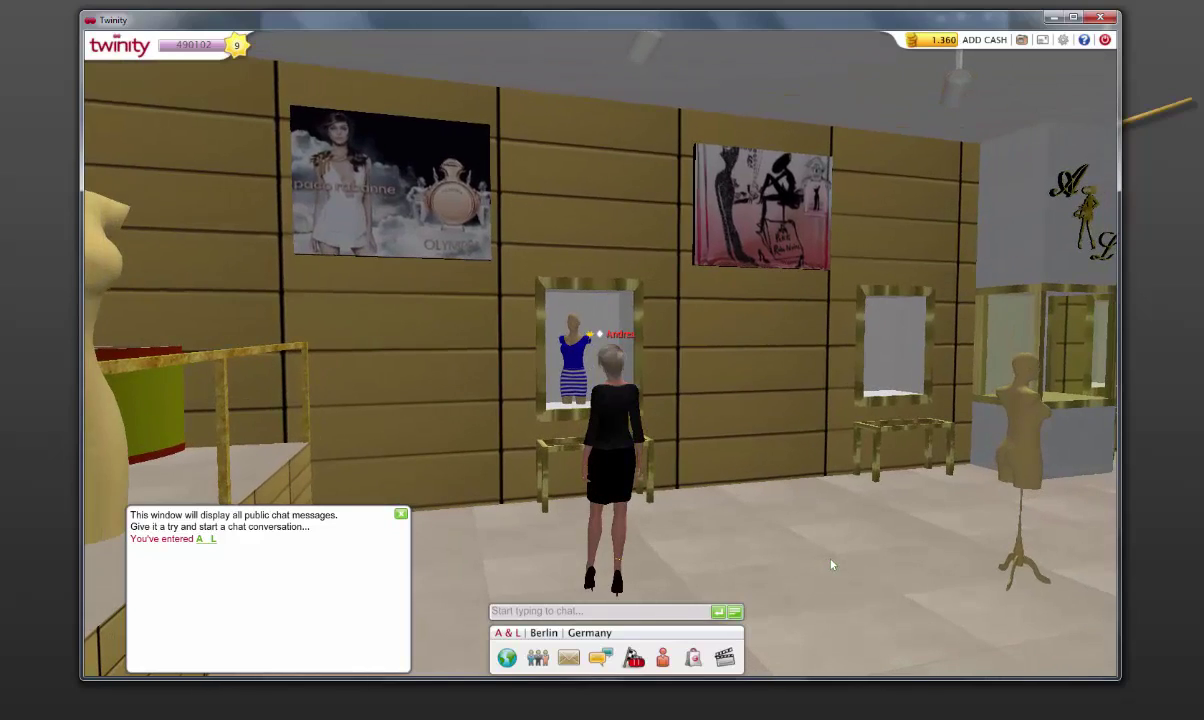
pyautogui.press('Right')
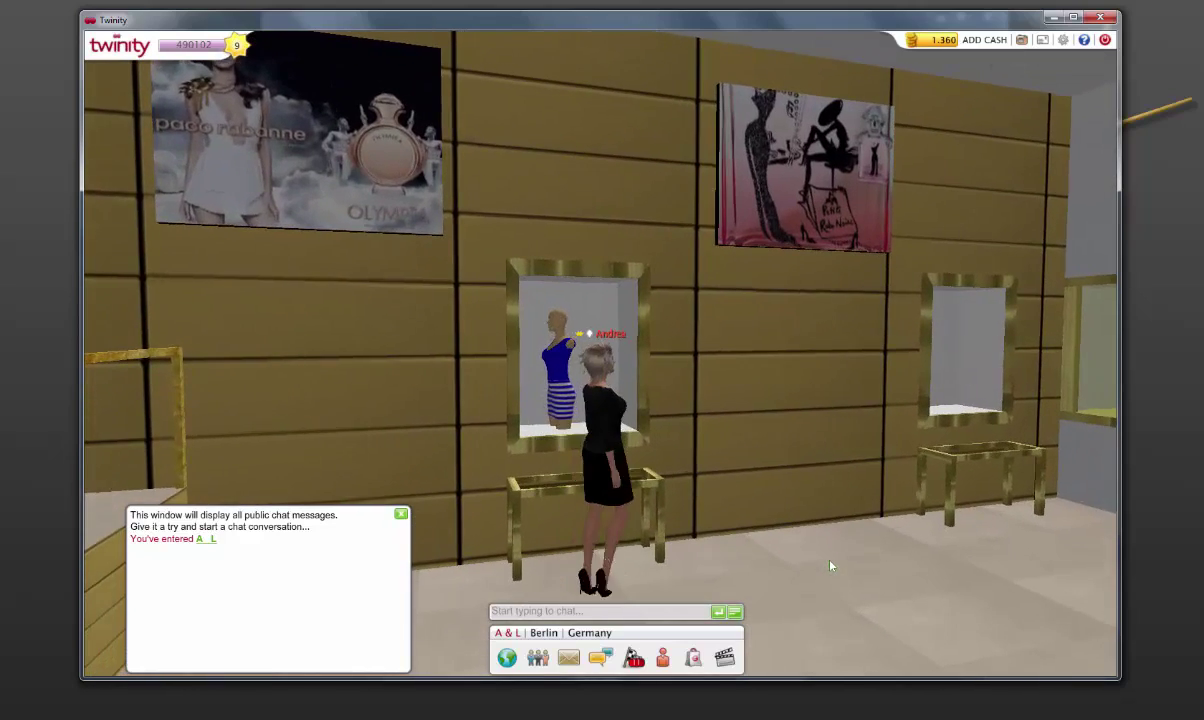
pyautogui.scroll(5, 830, 566)
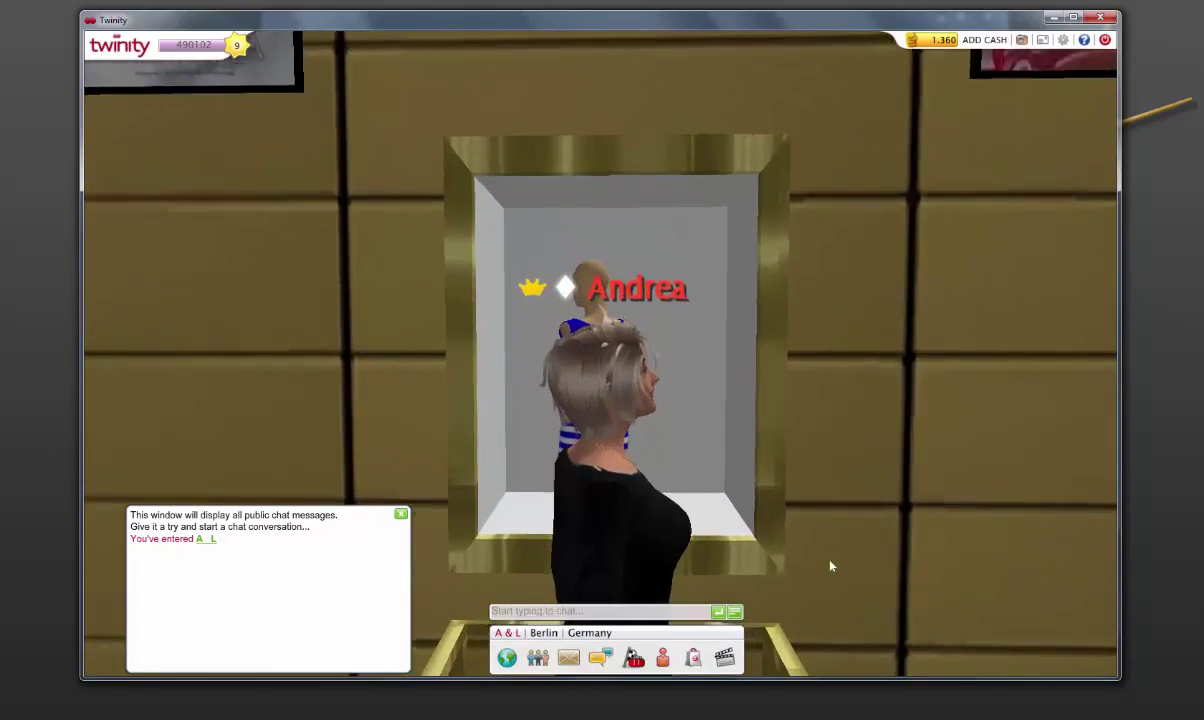
pyautogui.scroll(3, 830, 566)
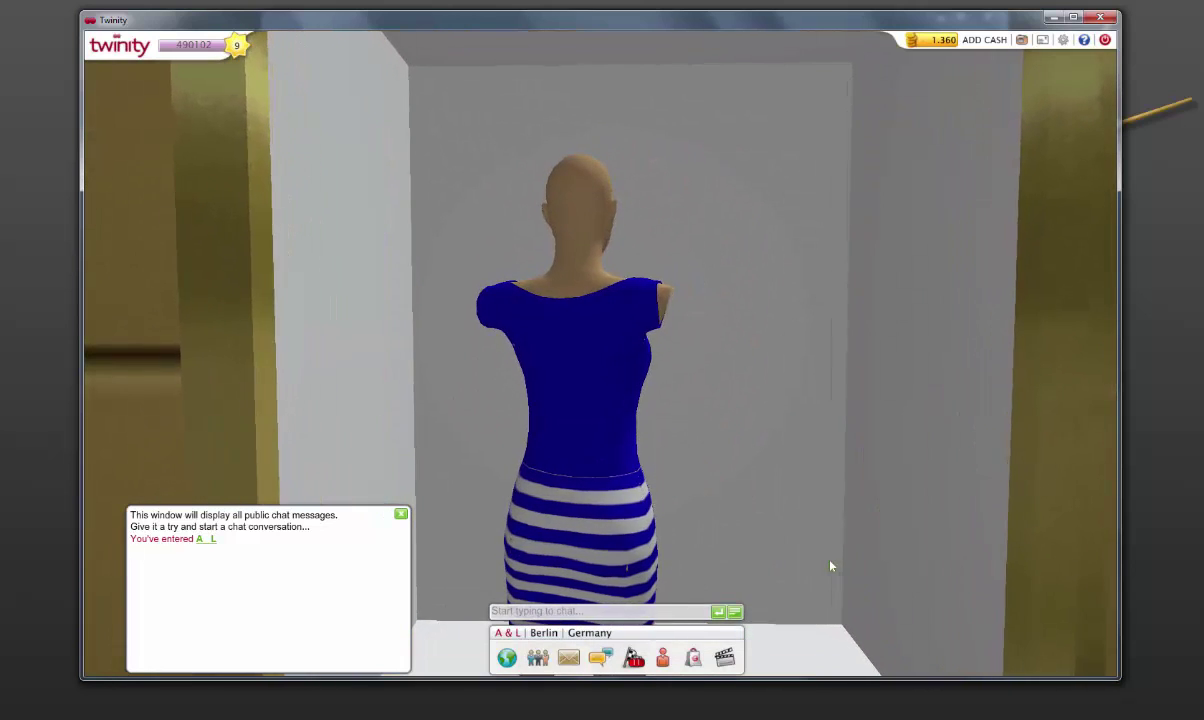
pyautogui.rightClick(836, 562)
pyautogui.press('Left')
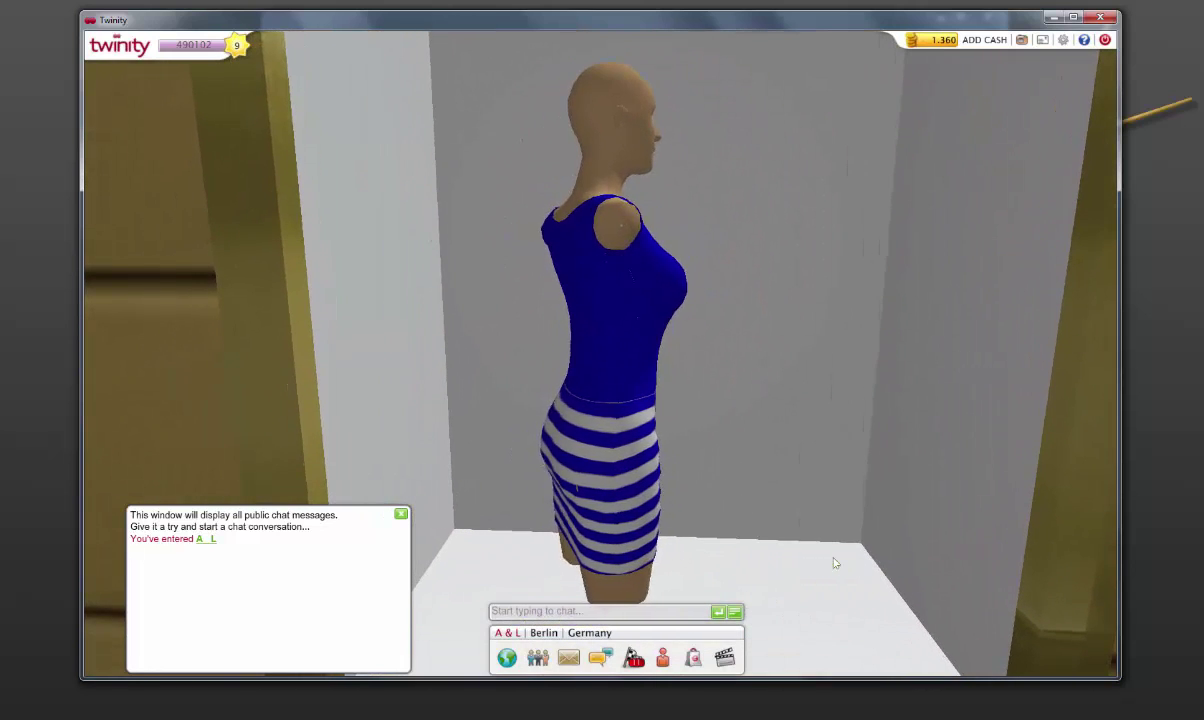
pyautogui.press('Right')
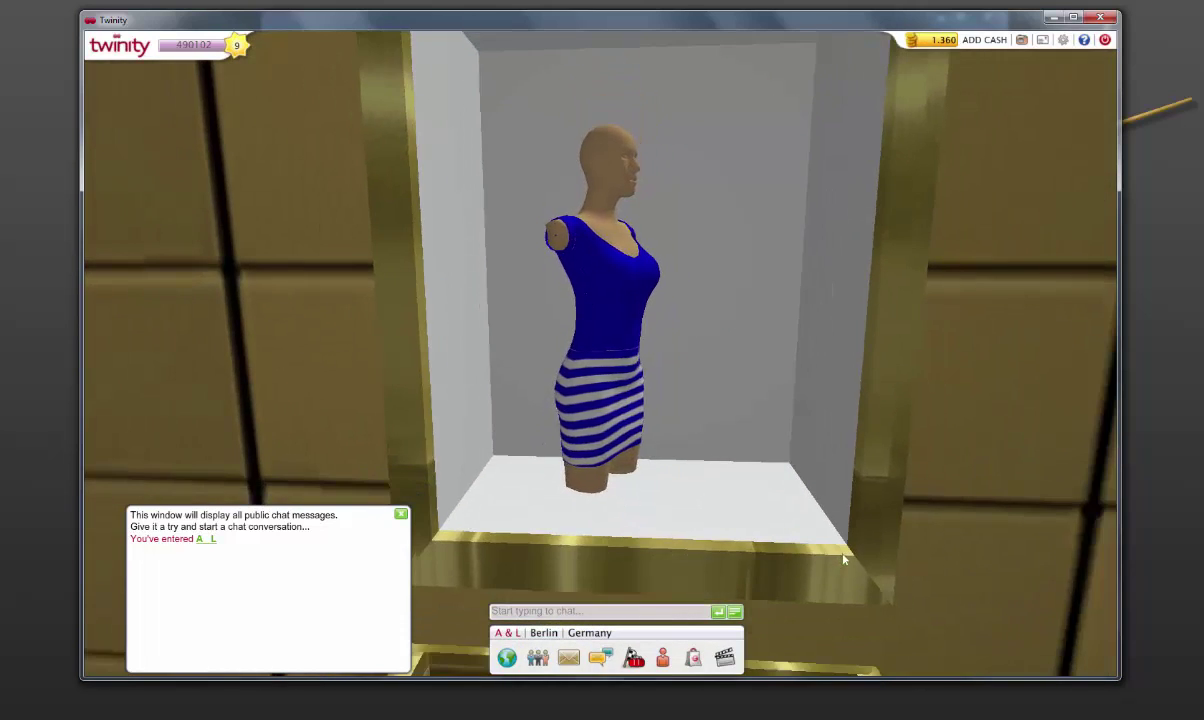
# Open the object options of the ROTATE mannequin in the wall display
pyautogui.rightClick(610, 360)
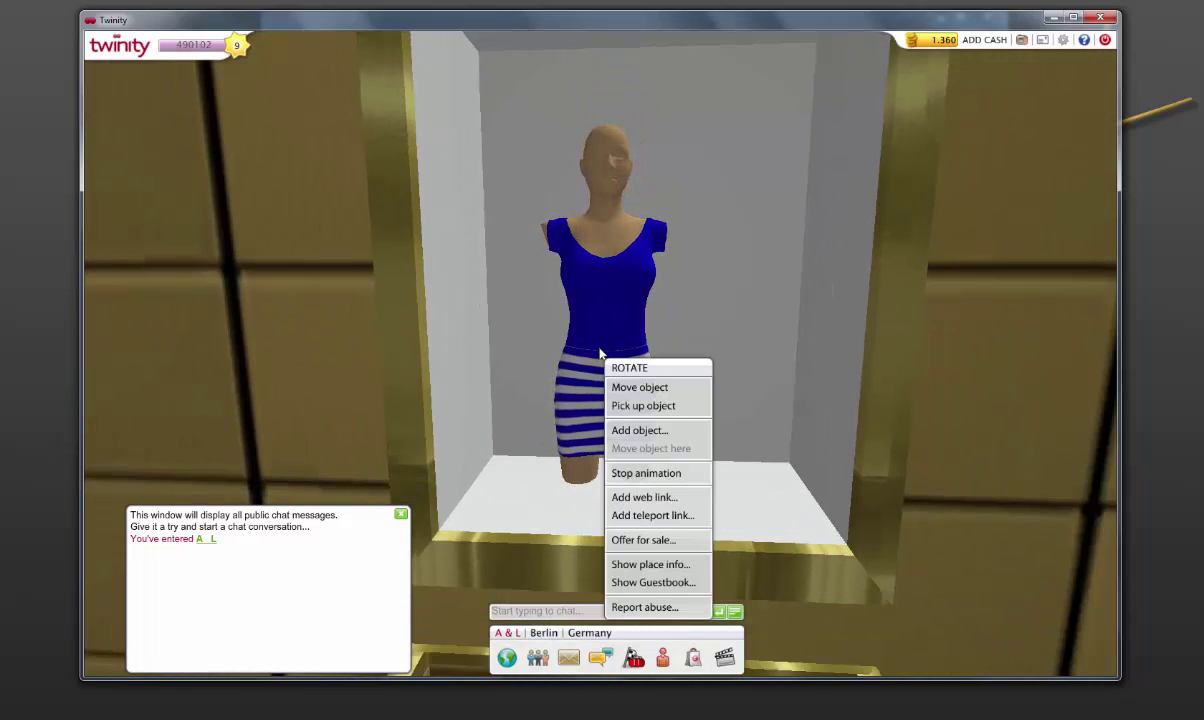